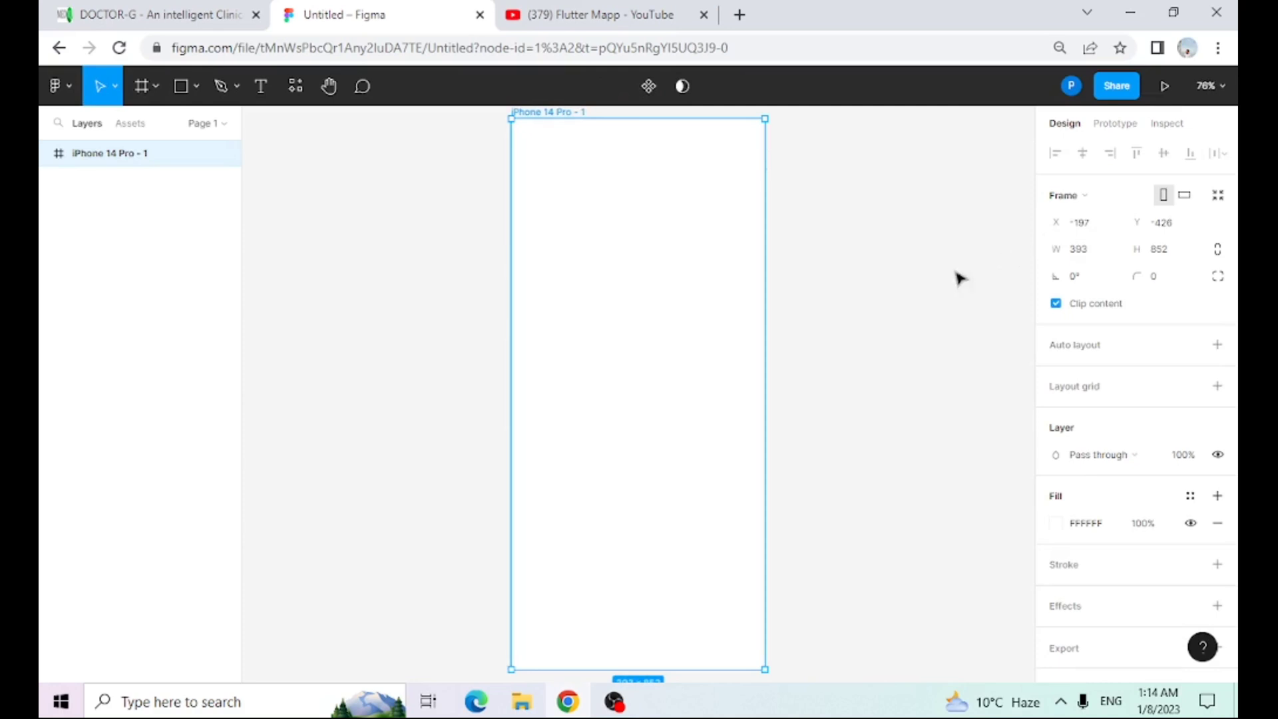
- Draw a rectangle spanning the 393-wide top edge of the iPhone 14 Pro frame and set its height to 95
{"action": "left_click", "coordinate": [922, 280]}
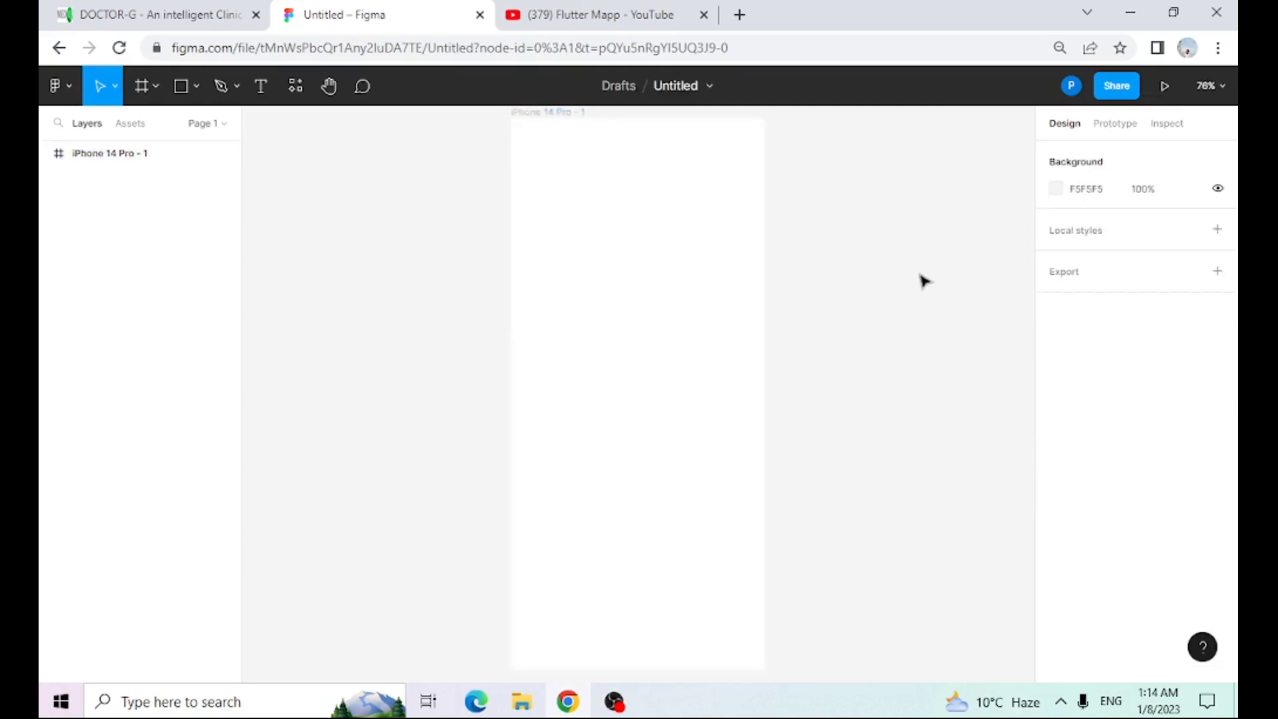
{"action": "left_click", "coordinate": [200, 87]}
{"action": "left_click", "coordinate": [181, 128]}
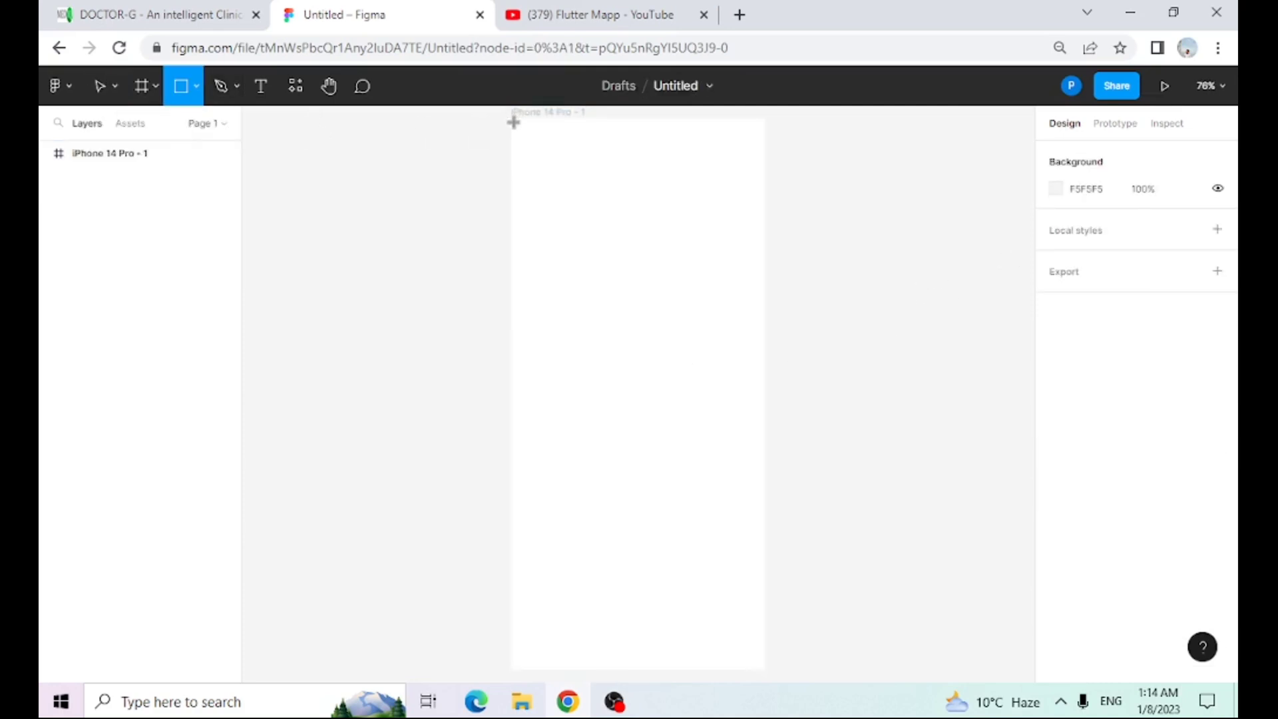
{"action": "left_click_drag", "start_coordinate": [512, 122], "coordinate": [765, 178]}
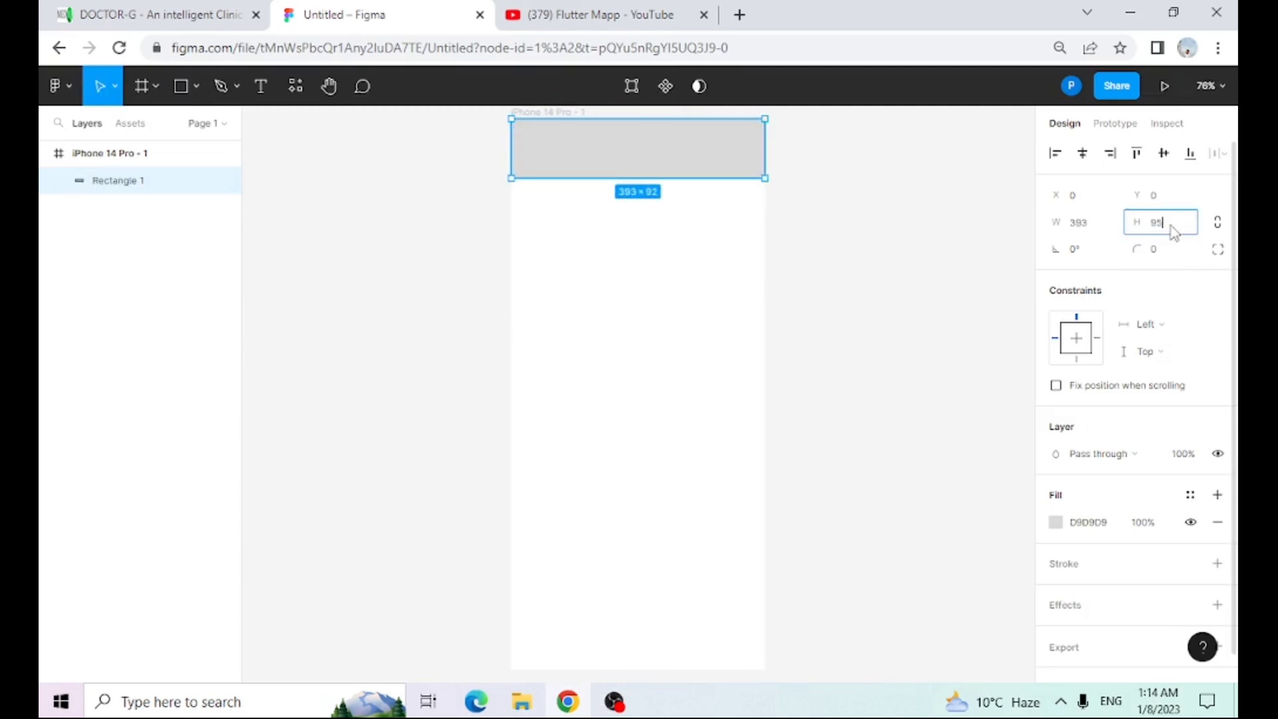
{"action": "key", "text": "Return"}
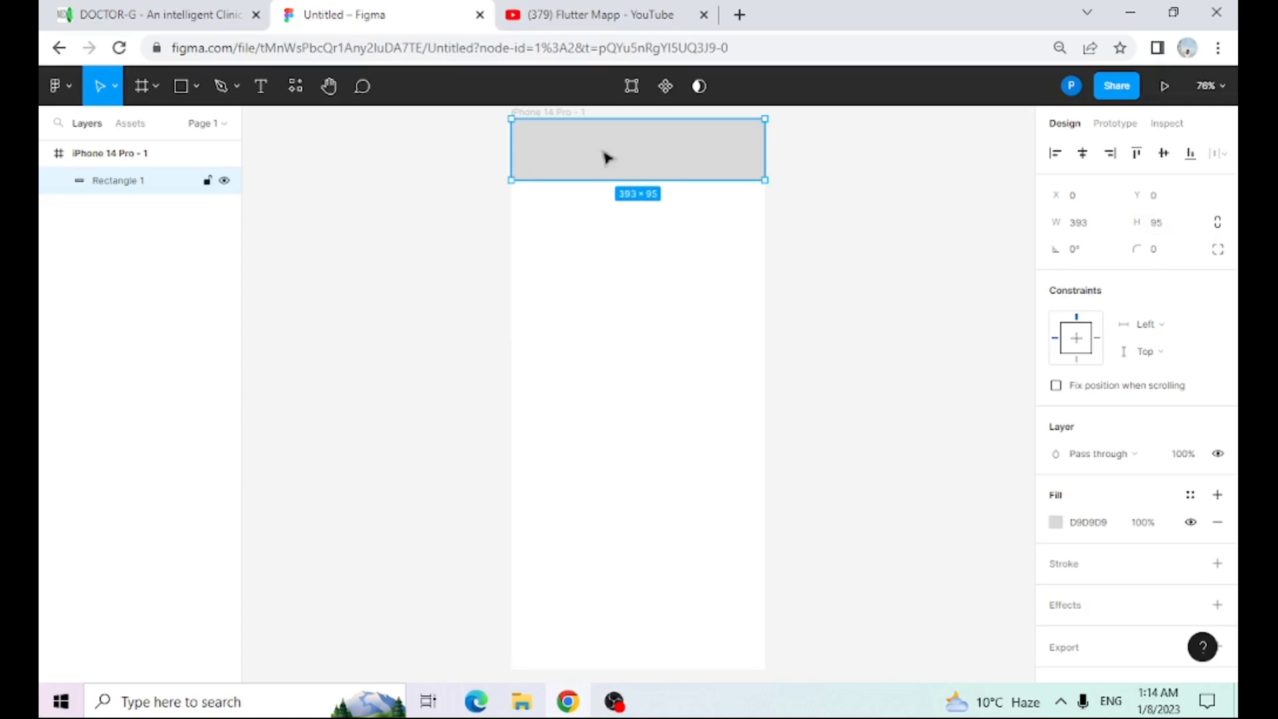
{"action": "key", "text": "Down"}
{"action": "key", "text": "Down"}
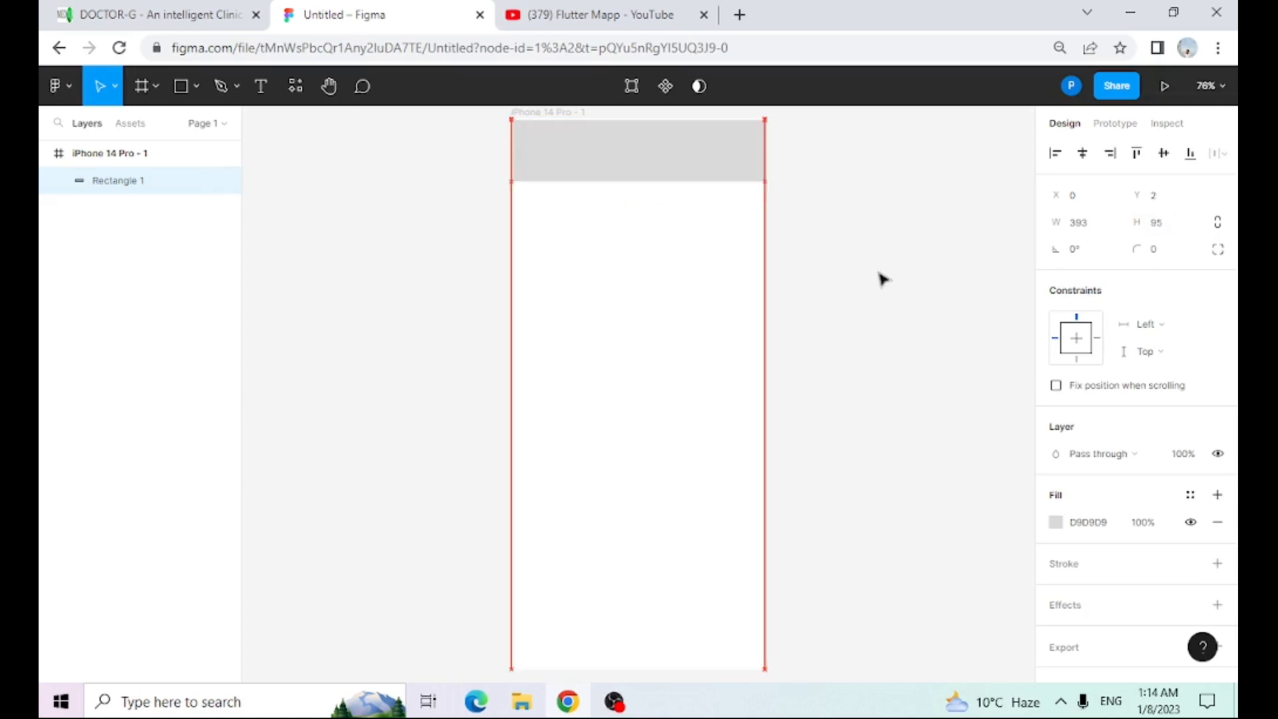
{"action": "left_click", "coordinate": [832, 274]}
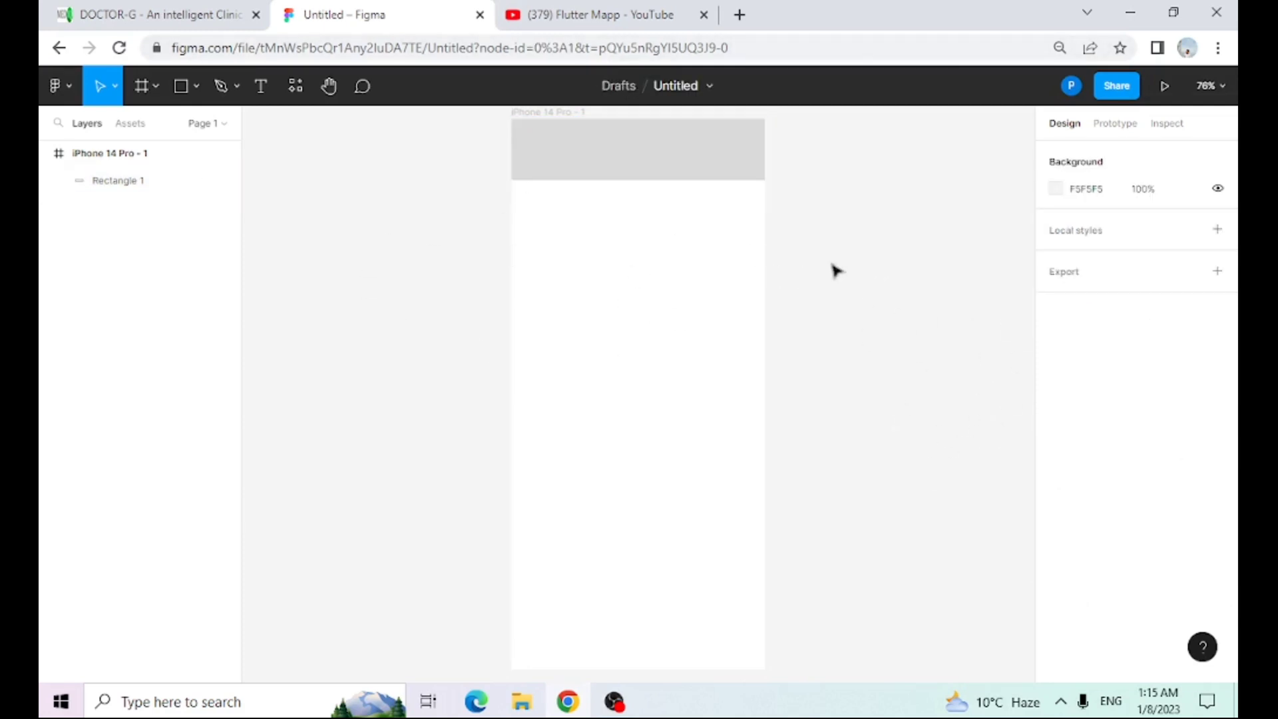
- Add a drop shadow effect to the header rectangle, leaving it without a stroke
{"action": "left_click", "coordinate": [722, 159]}
{"action": "left_click", "coordinate": [722, 159]}
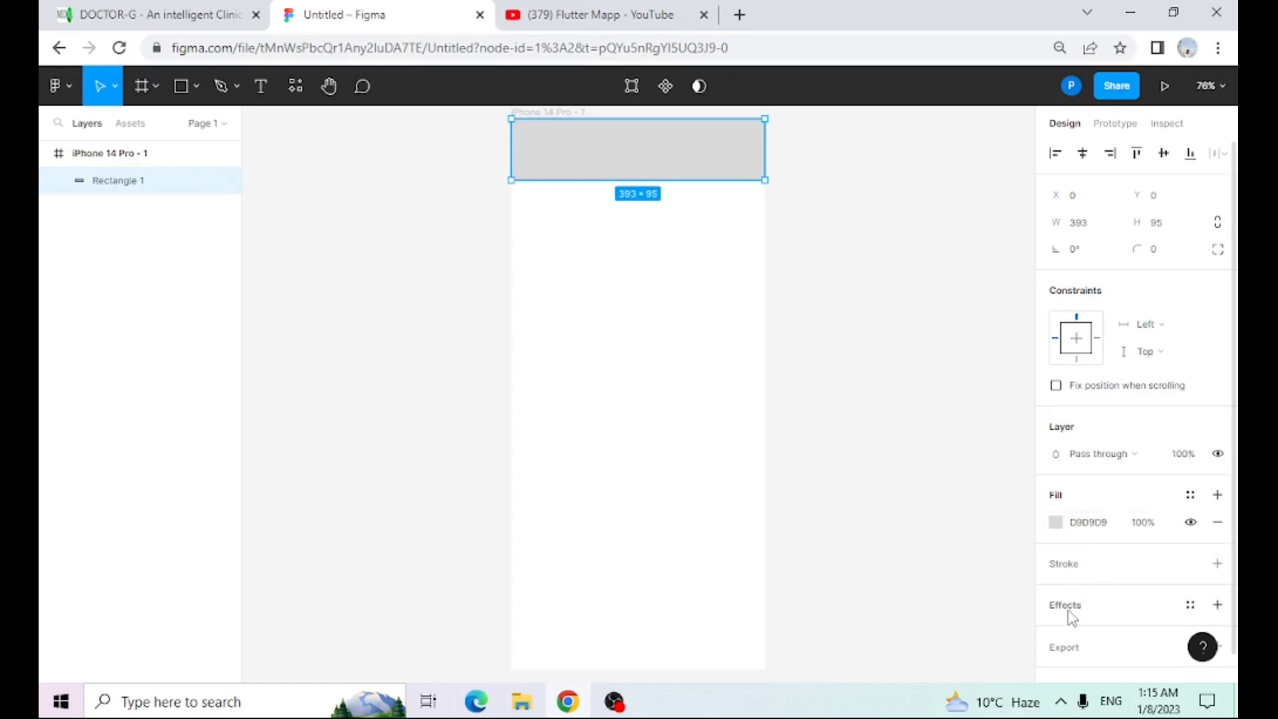
{"action": "left_click", "coordinate": [1055, 574]}
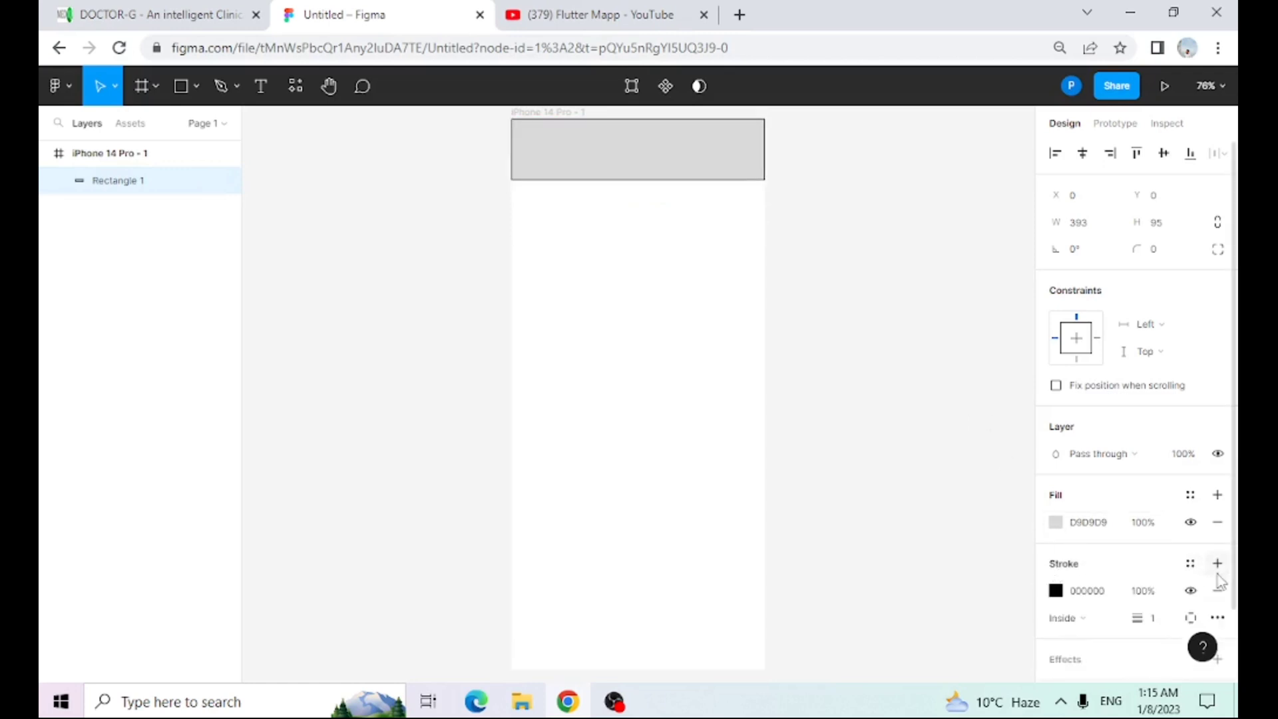
{"action": "left_click", "coordinate": [1217, 590]}
{"action": "left_click", "coordinate": [1050, 579]}
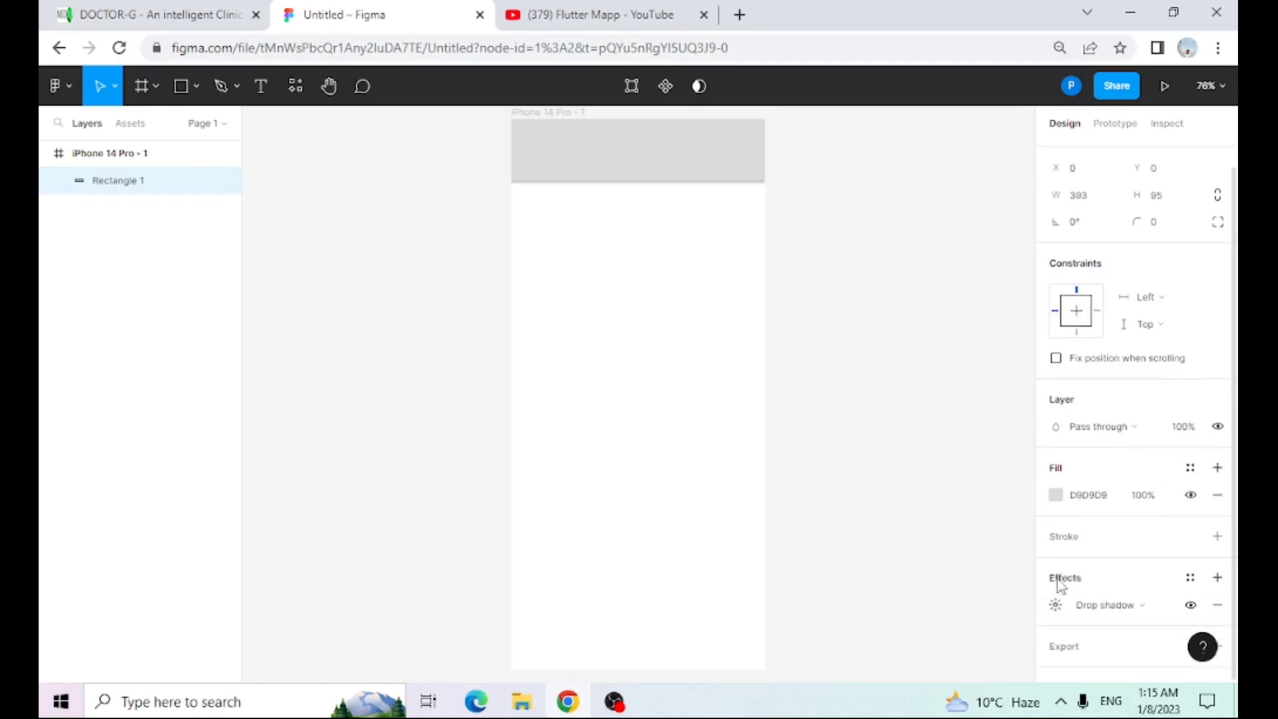
- Set the header rectangle's drop shadow to Y offset 3, blur 6 and opacity 35%
{"action": "left_click", "coordinate": [1056, 604]}
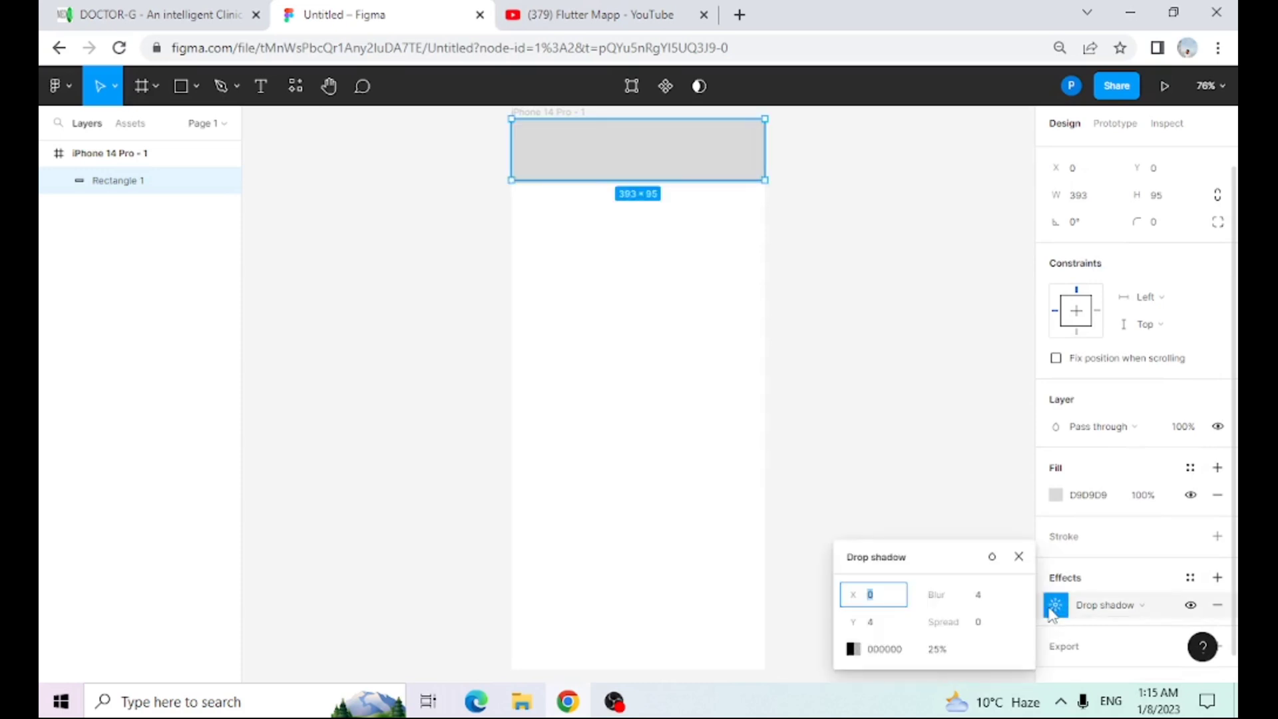
{"action": "left_click", "coordinate": [896, 629]}
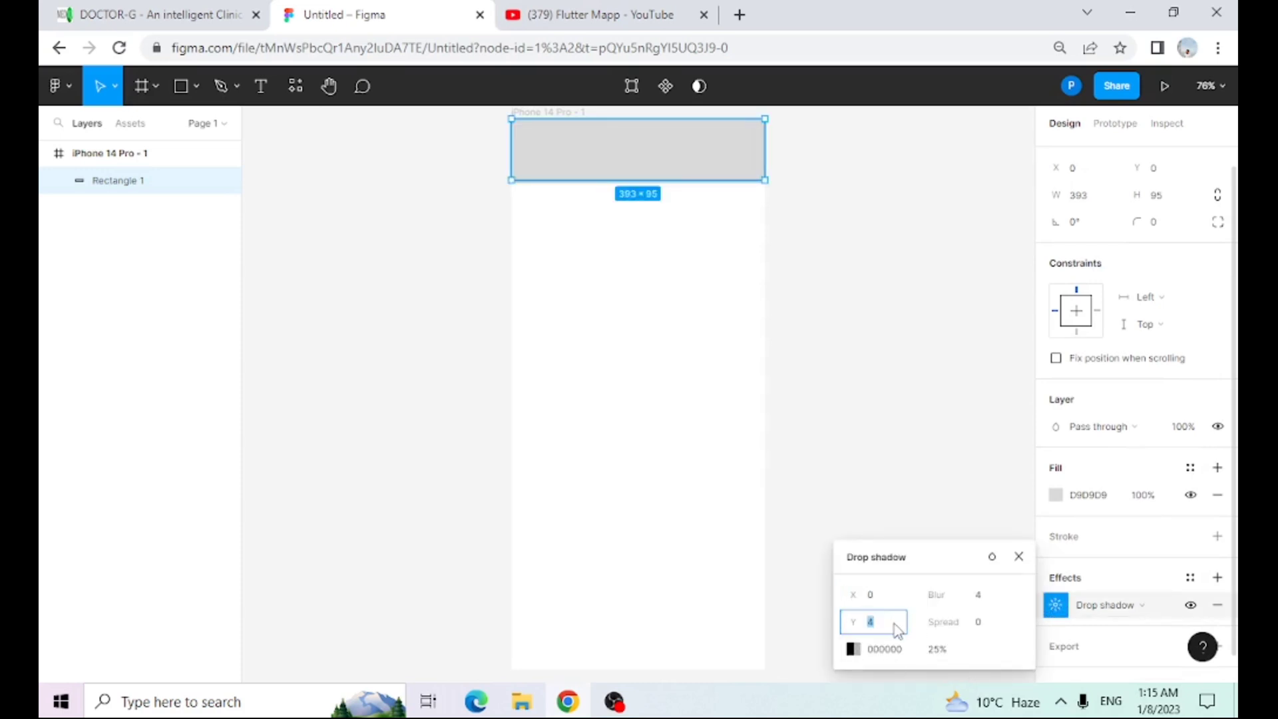
{"action": "left_click", "coordinate": [987, 604]}
{"action": "type", "text": "6"}
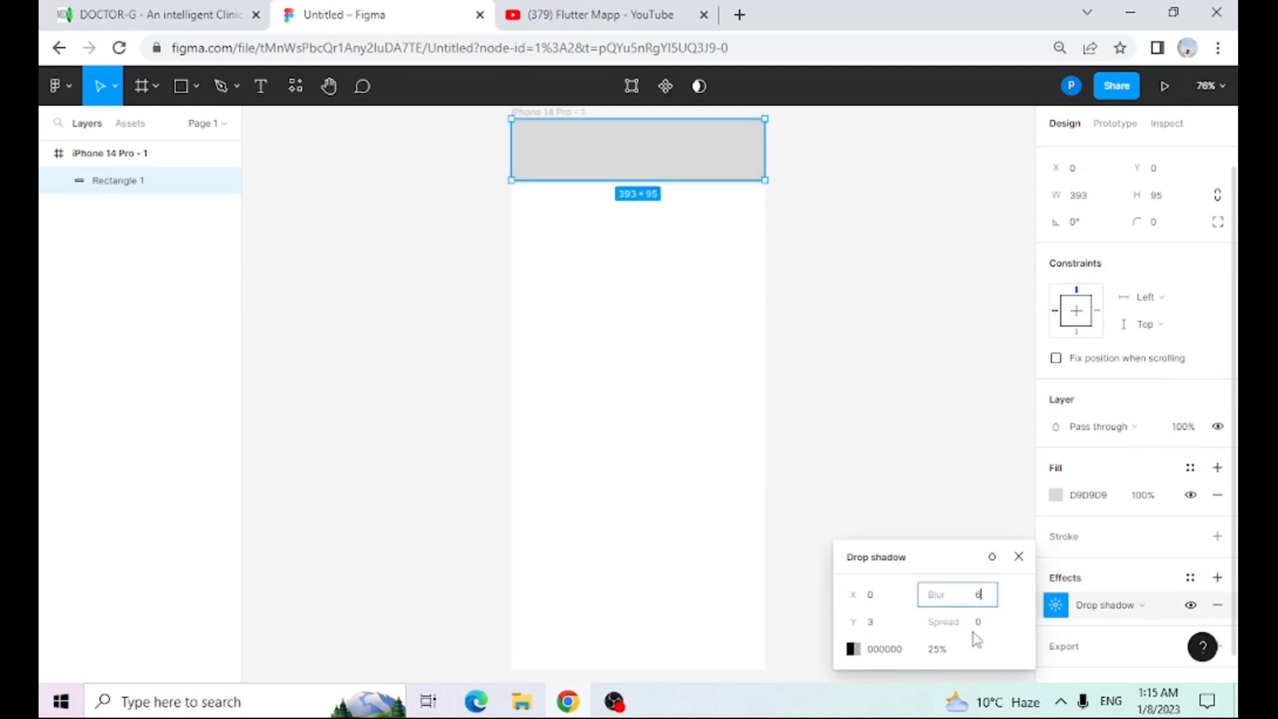
{"action": "left_click", "coordinate": [939, 658]}
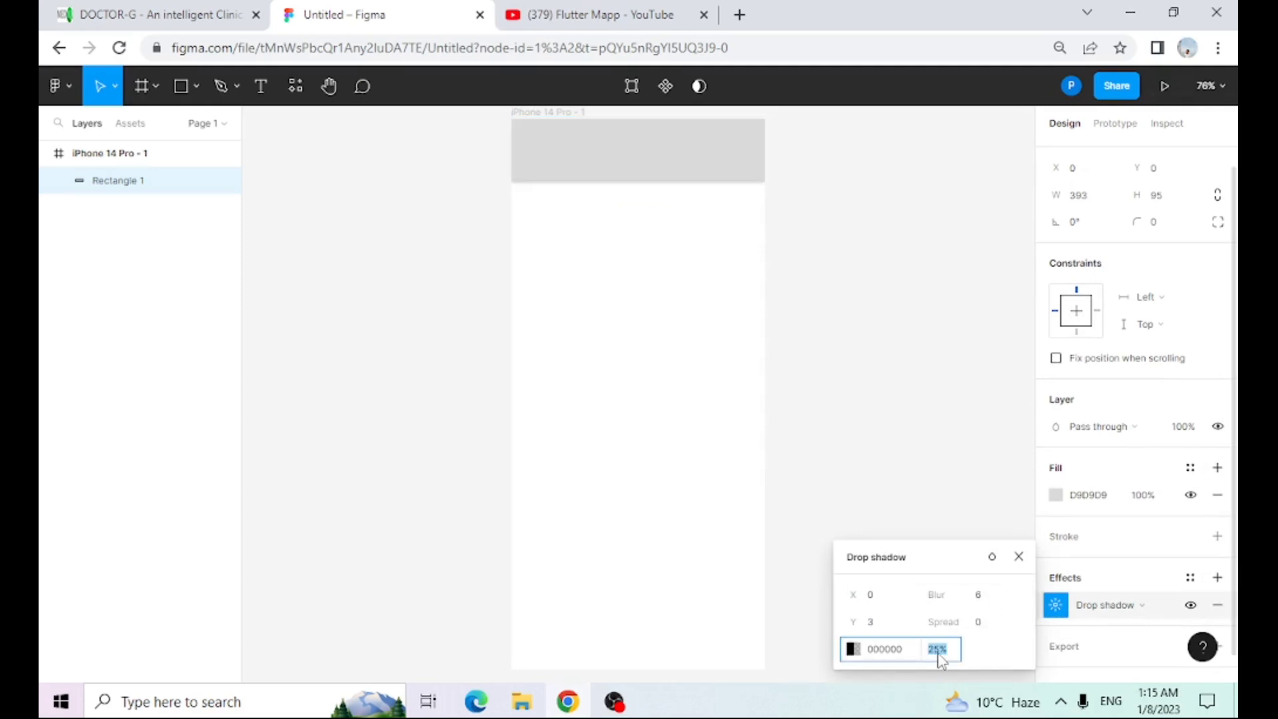
{"action": "type", "text": "35"}
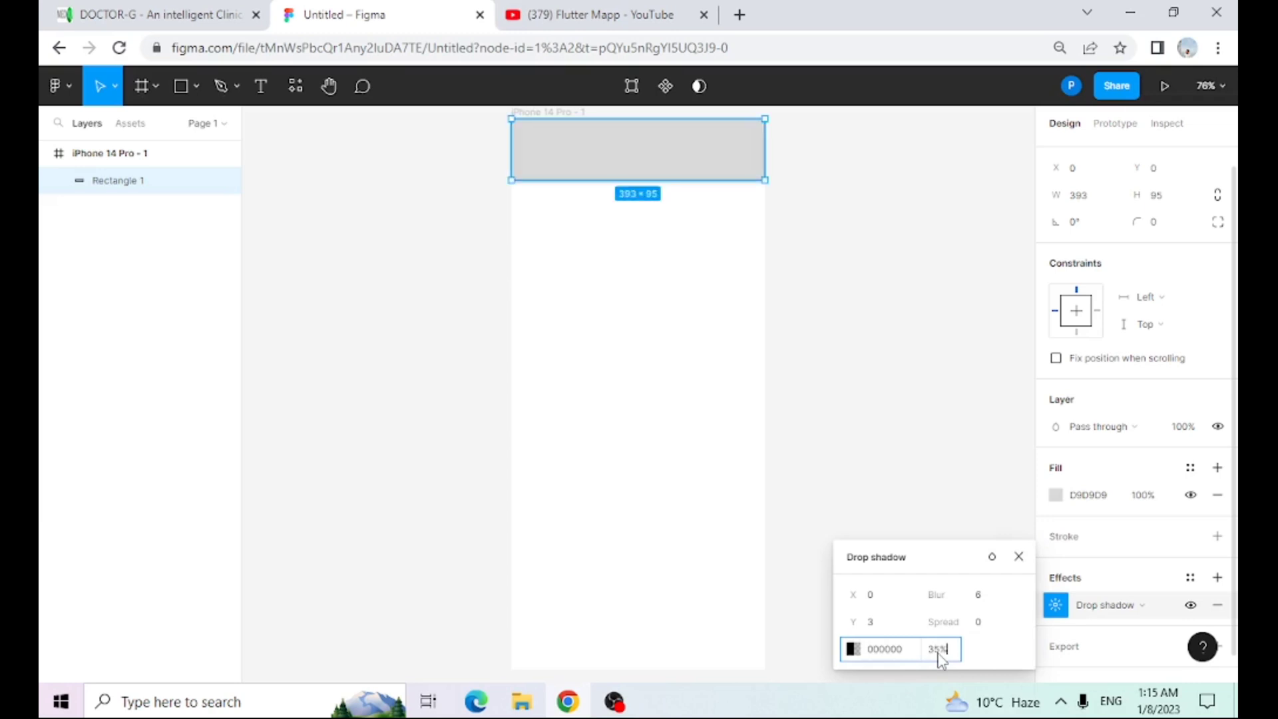
{"action": "left_click", "coordinate": [863, 419]}
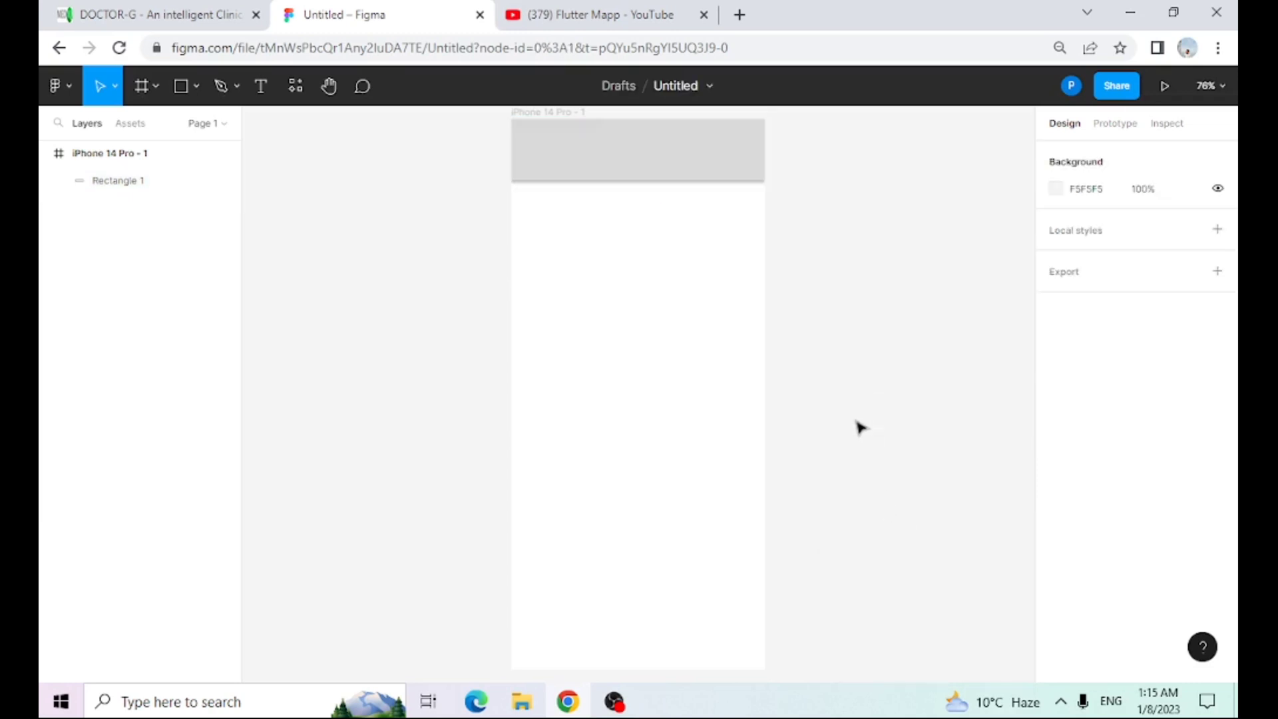
- Change the header rectangle's fill colour to white, FFFFFF
{"action": "left_click", "coordinate": [670, 160]}
{"action": "left_click", "coordinate": [1056, 522]}
{"action": "left_click_drag", "start_coordinate": [984, 433], "coordinate": [750, 200]}
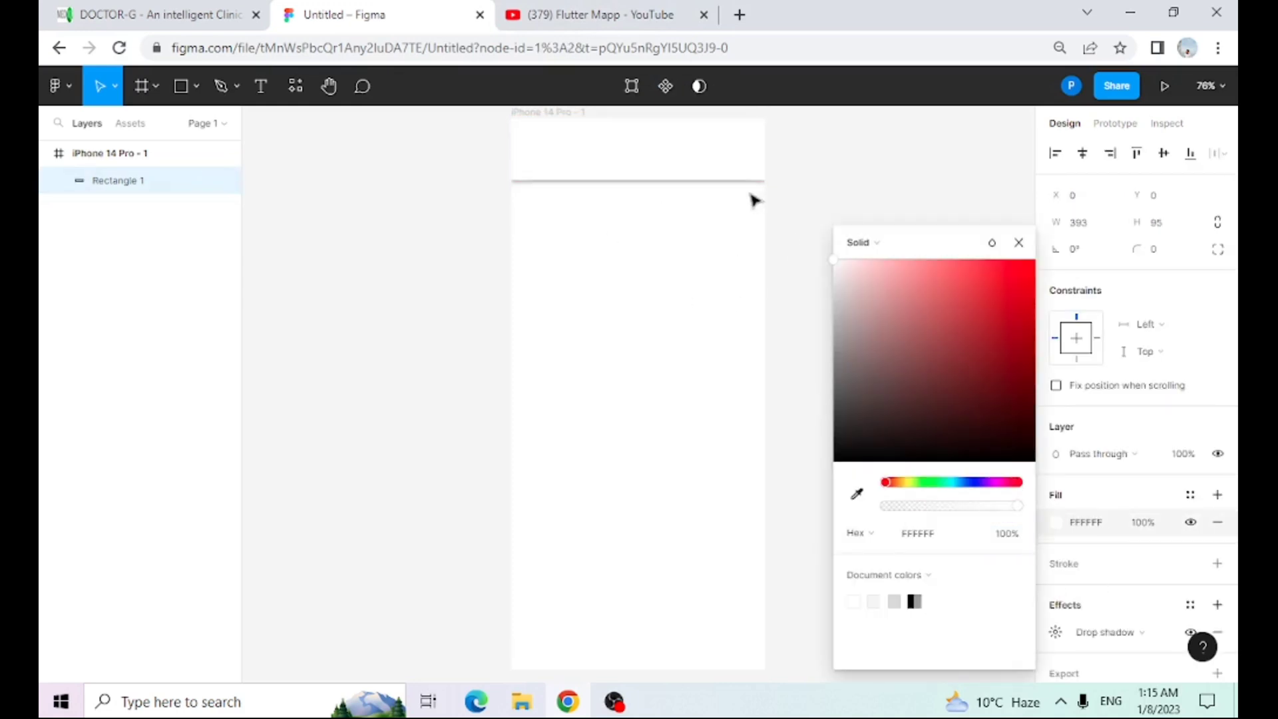
{"action": "left_click", "coordinate": [917, 192]}
{"action": "left_click", "coordinate": [673, 163]}
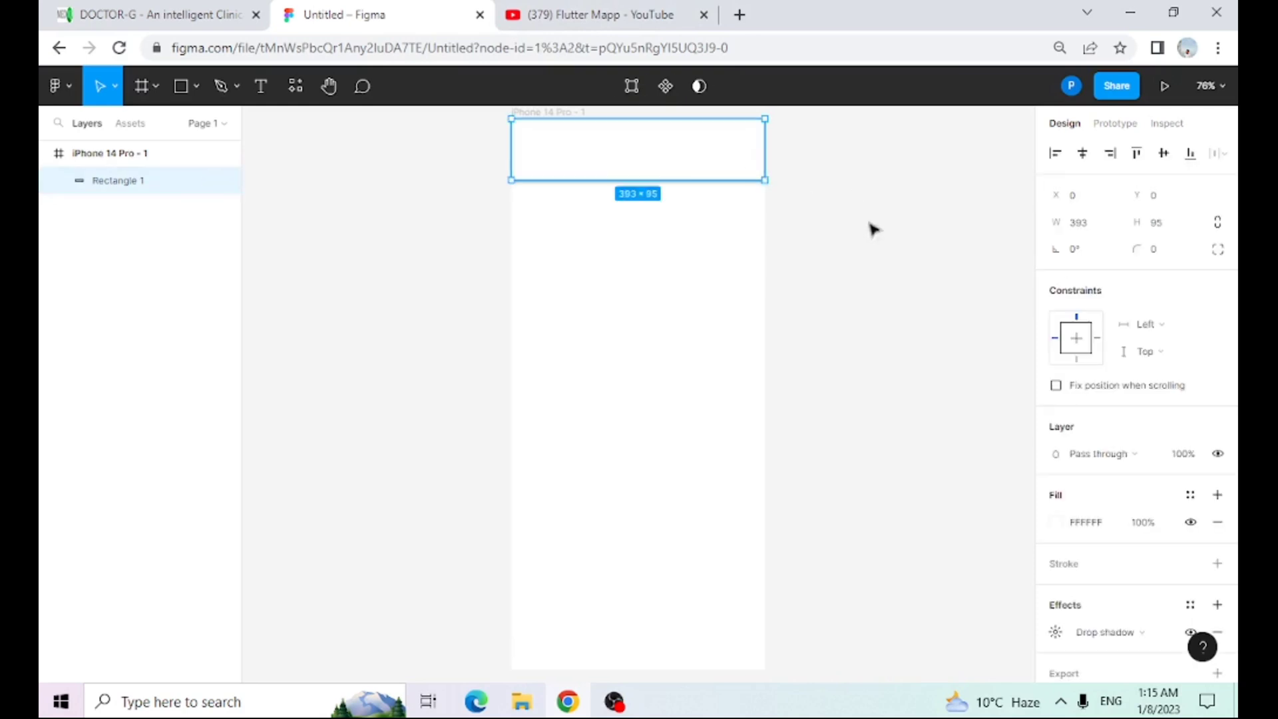
- Run the Iconify plugin and search its icons for "arrow"
{"action": "right_click", "coordinate": [351, 177]}
{"action": "mouse_move", "coordinate": [403, 321]}
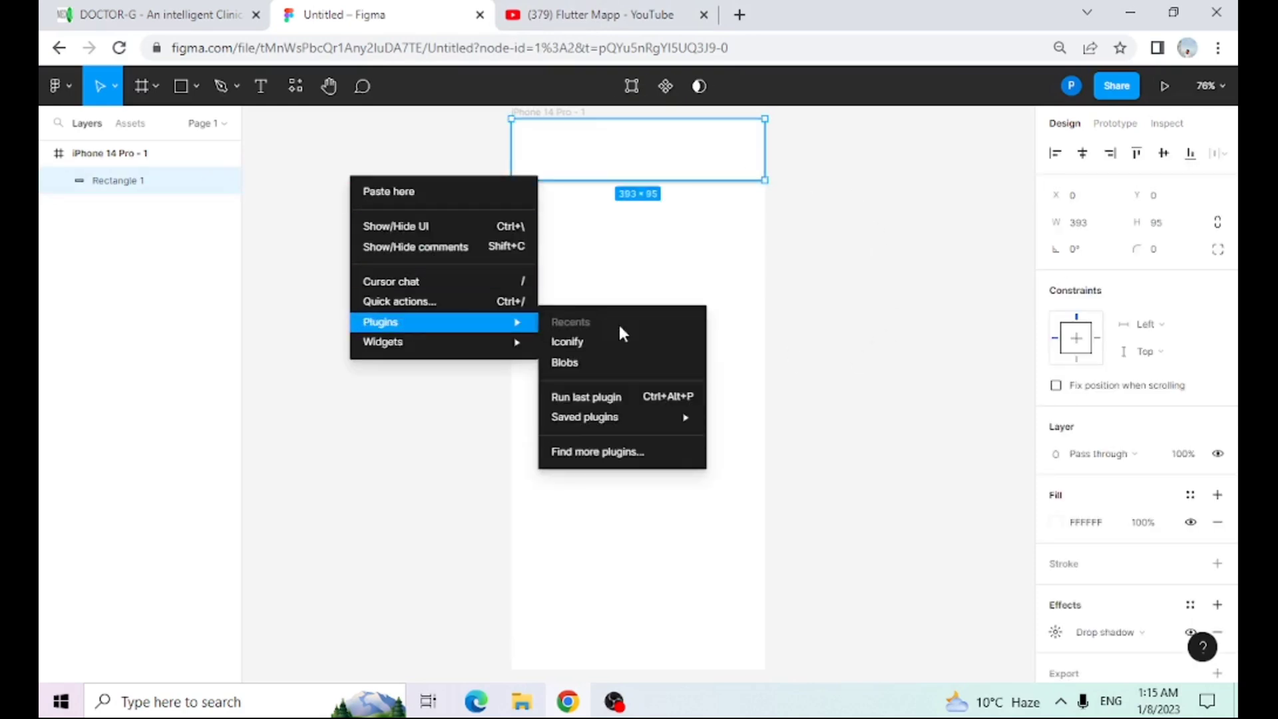
{"action": "left_click", "coordinate": [563, 342]}
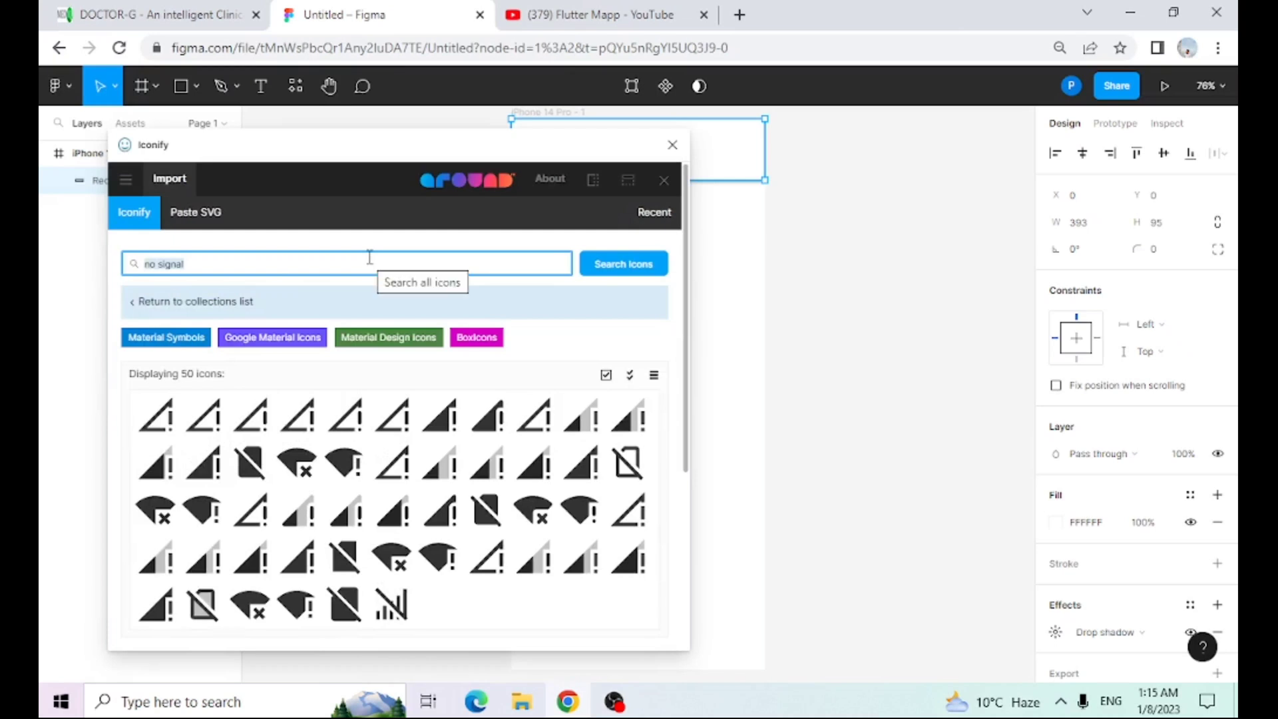
{"action": "type", "text": "arrow"}
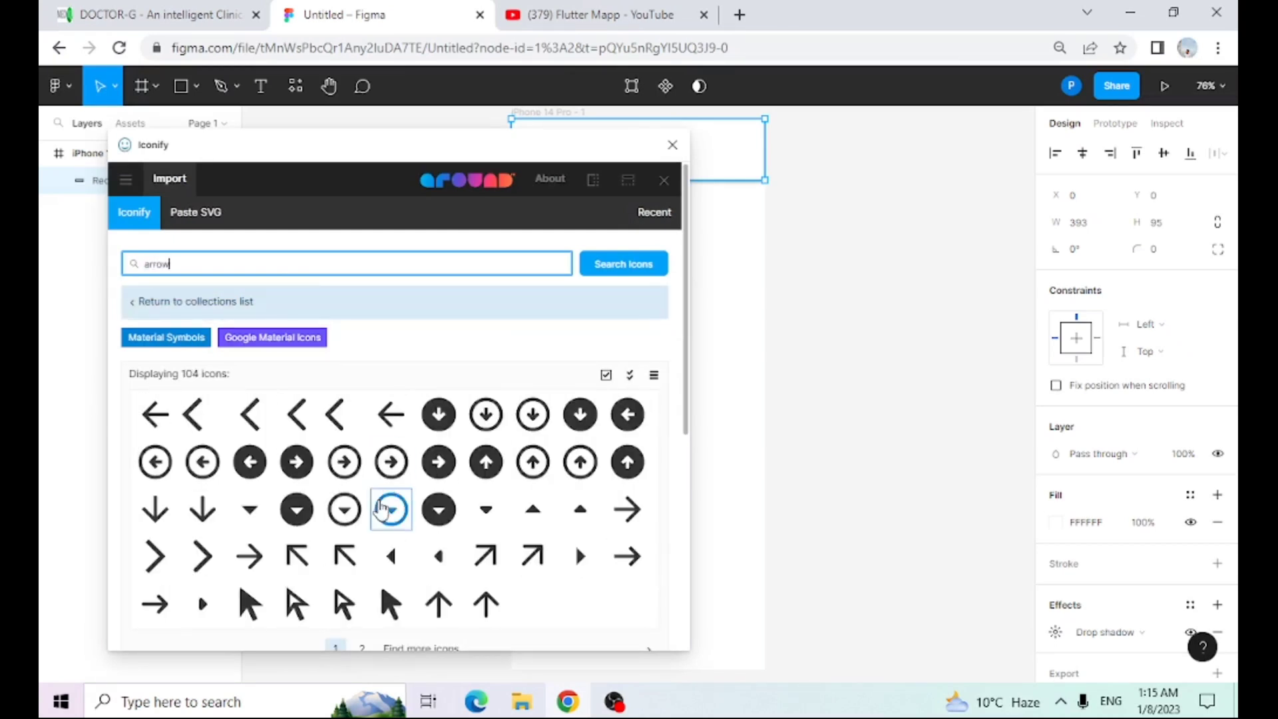
- Import the material-symbols:arrow-back-rounded icon into the iPhone 14 Pro - 1 frame in black with height 30, and close Iconify
{"action": "left_click", "coordinate": [391, 414]}
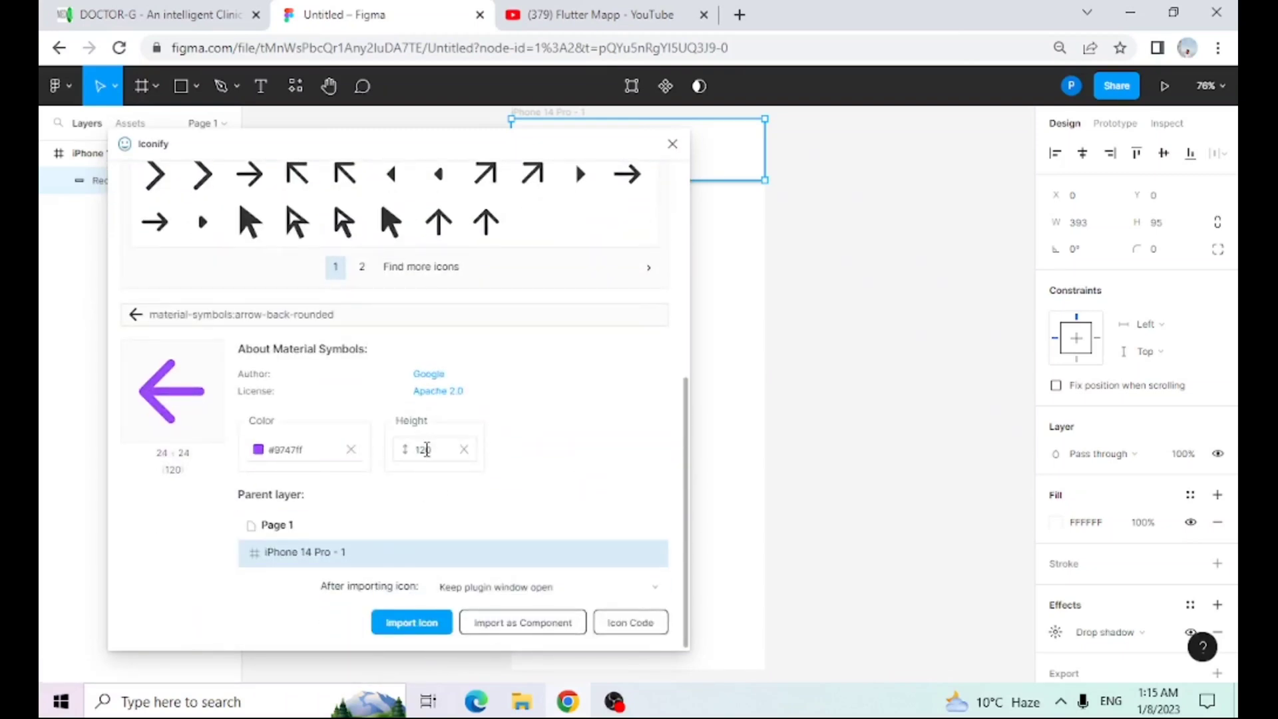
{"action": "left_click", "coordinate": [399, 449]}
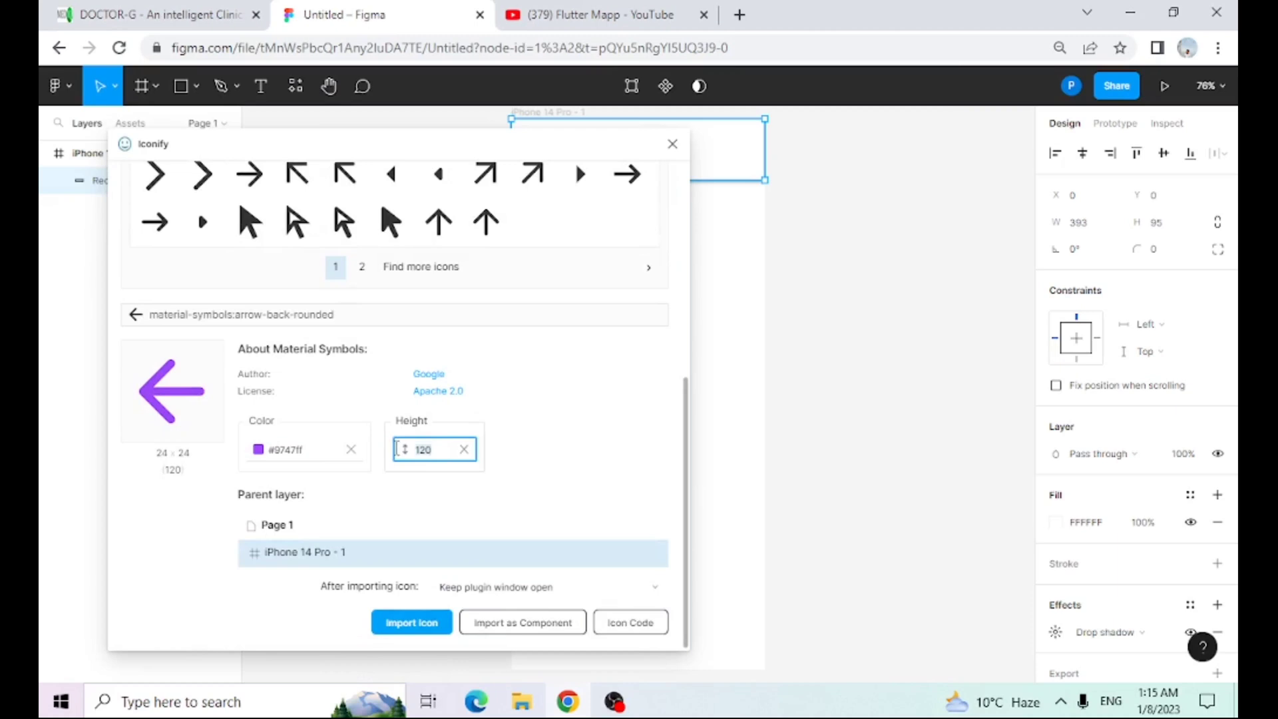
{"action": "type", "text": "30"}
{"action": "left_click", "coordinate": [276, 449]}
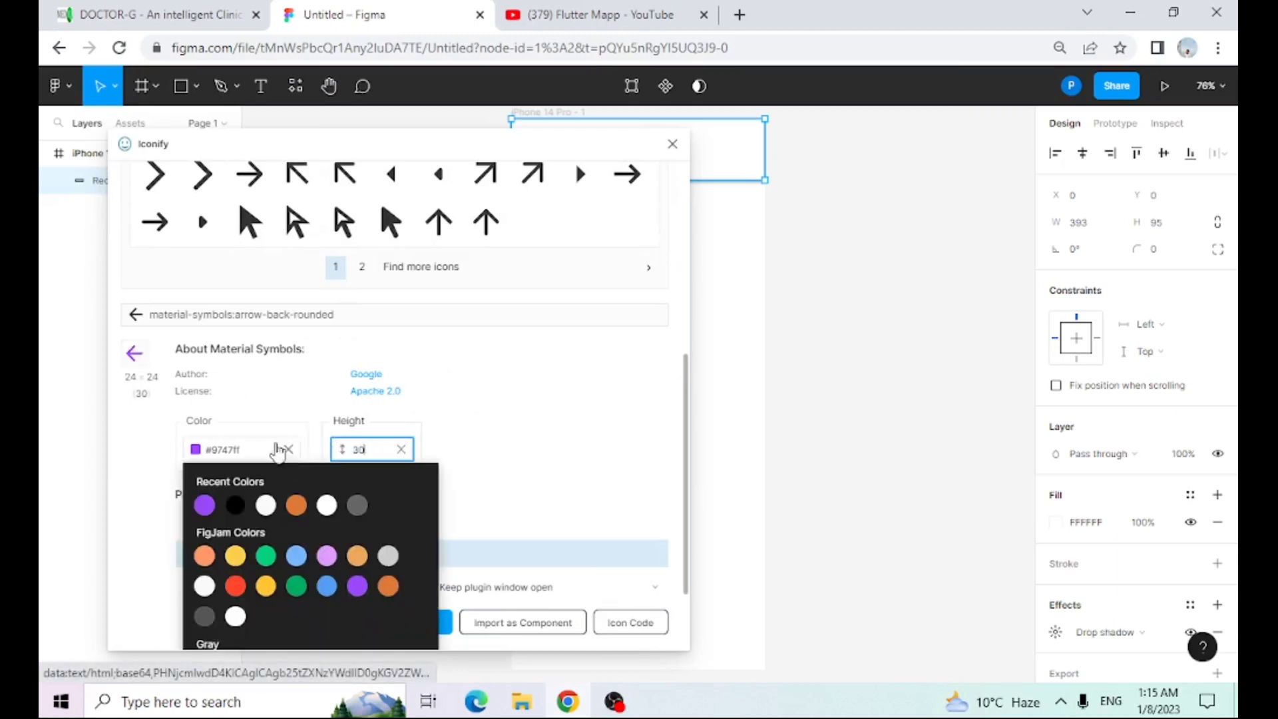
{"action": "left_click", "coordinate": [235, 506]}
{"action": "left_click", "coordinate": [544, 459]}
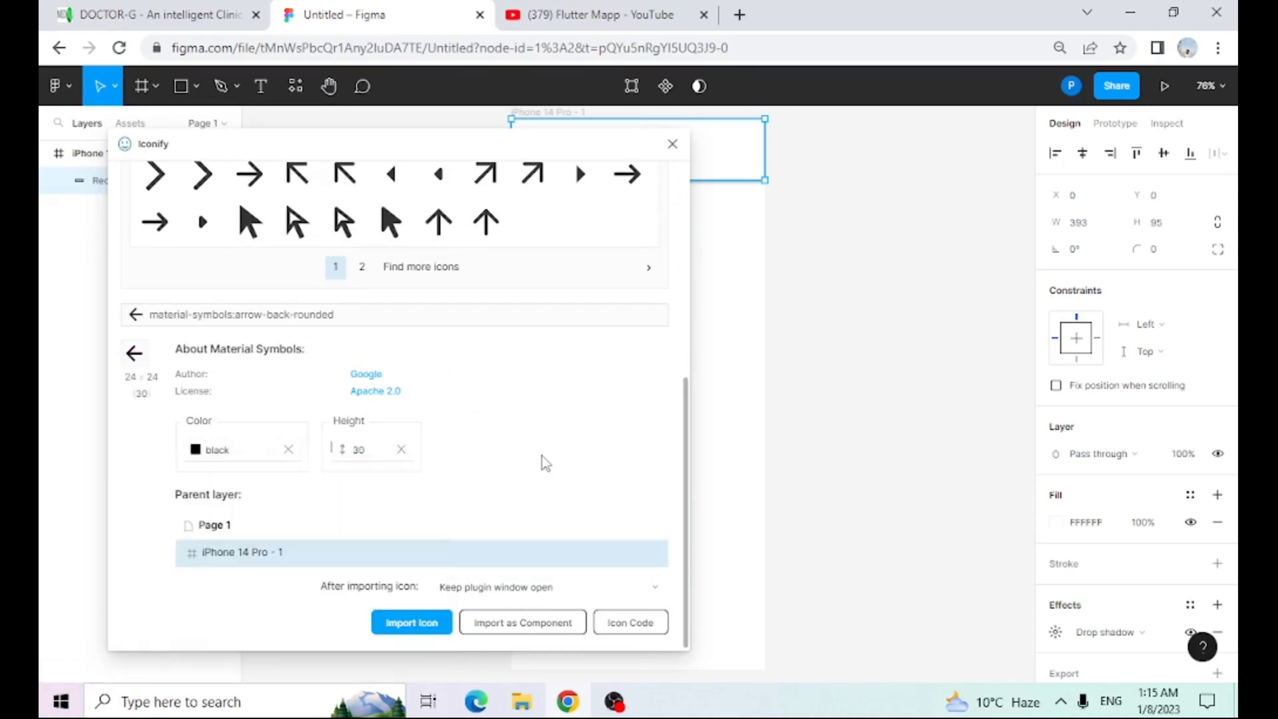
{"action": "left_click", "coordinate": [424, 632]}
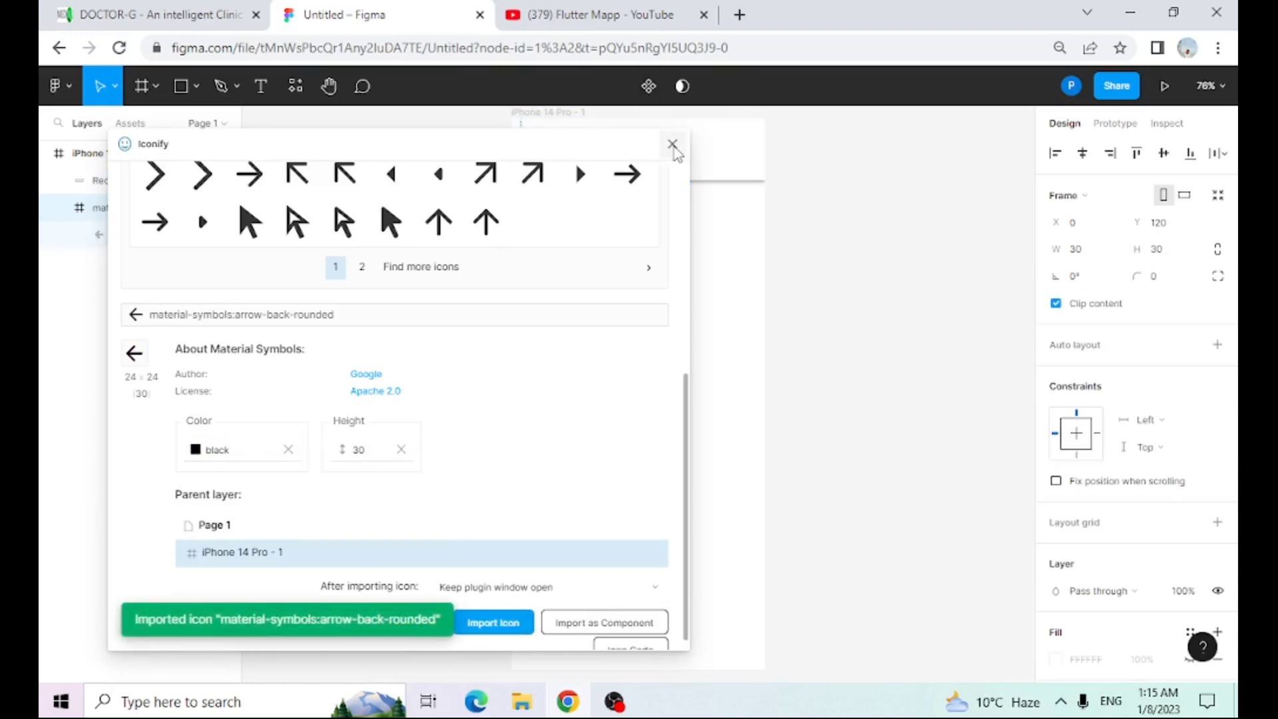
{"action": "left_click", "coordinate": [673, 144]}
- Move the back arrow icon straight up into the header area, to Y 53
{"action": "key", "text": "Up"}
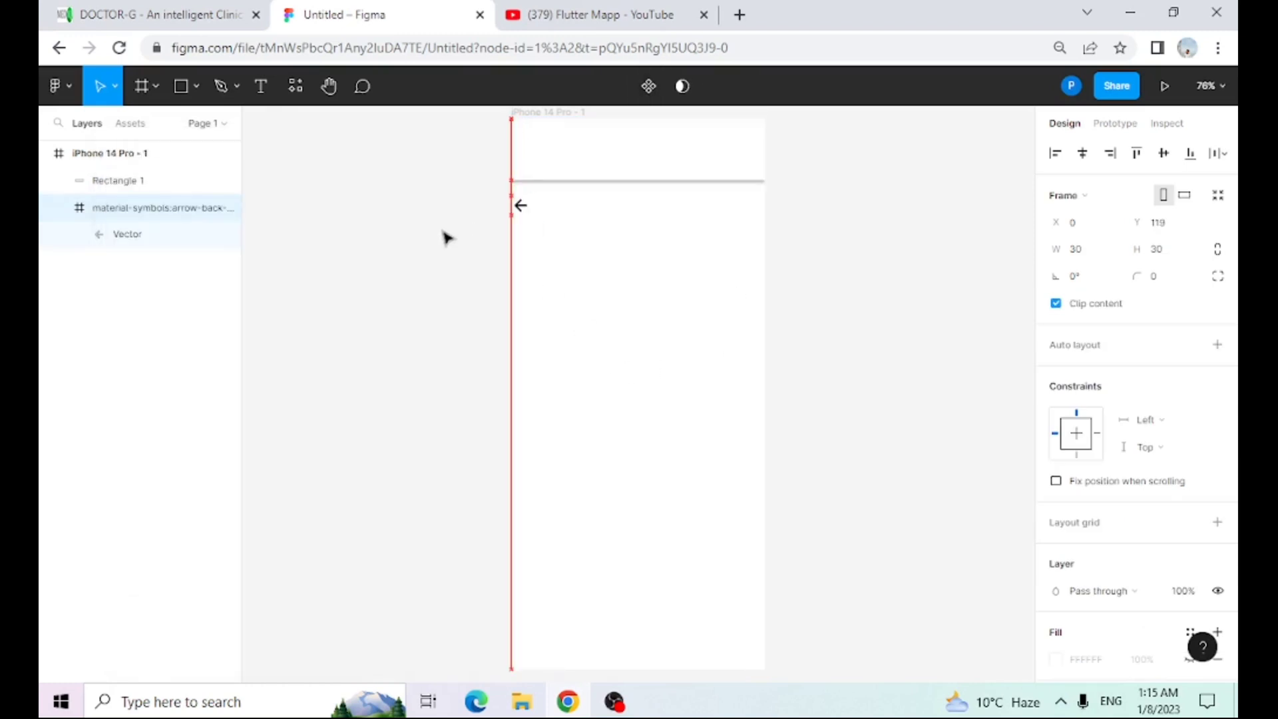
{"action": "key", "text": "Up"}
{"action": "key", "text": "Up"}
{"action": "key", "text": "Up"}
{"action": "key", "text": "Up"}
{"action": "key", "text": "Up"}
{"action": "key", "text": "Up"}
{"action": "key", "text": "Up"}
{"action": "key", "text": "Up"}
{"action": "key", "text": "Up"}
{"action": "key", "text": "Up"}
{"action": "key", "text": "Up"}
{"action": "key", "text": "Up"}
{"action": "key", "text": "Up"}
{"action": "key", "text": "Up"}
{"action": "key", "text": "Up"}
- Reorder the layers so the back arrow icon sits above Rectangle 1
{"action": "left_click", "coordinate": [57, 209]}
{"action": "left_click_drag", "start_coordinate": [91, 212], "coordinate": [101, 176]}
{"action": "left_click", "coordinate": [464, 257]}
- Nudge the back arrow icon right to X 8 and slightly upward within the header
{"action": "left_click", "coordinate": [520, 162]}
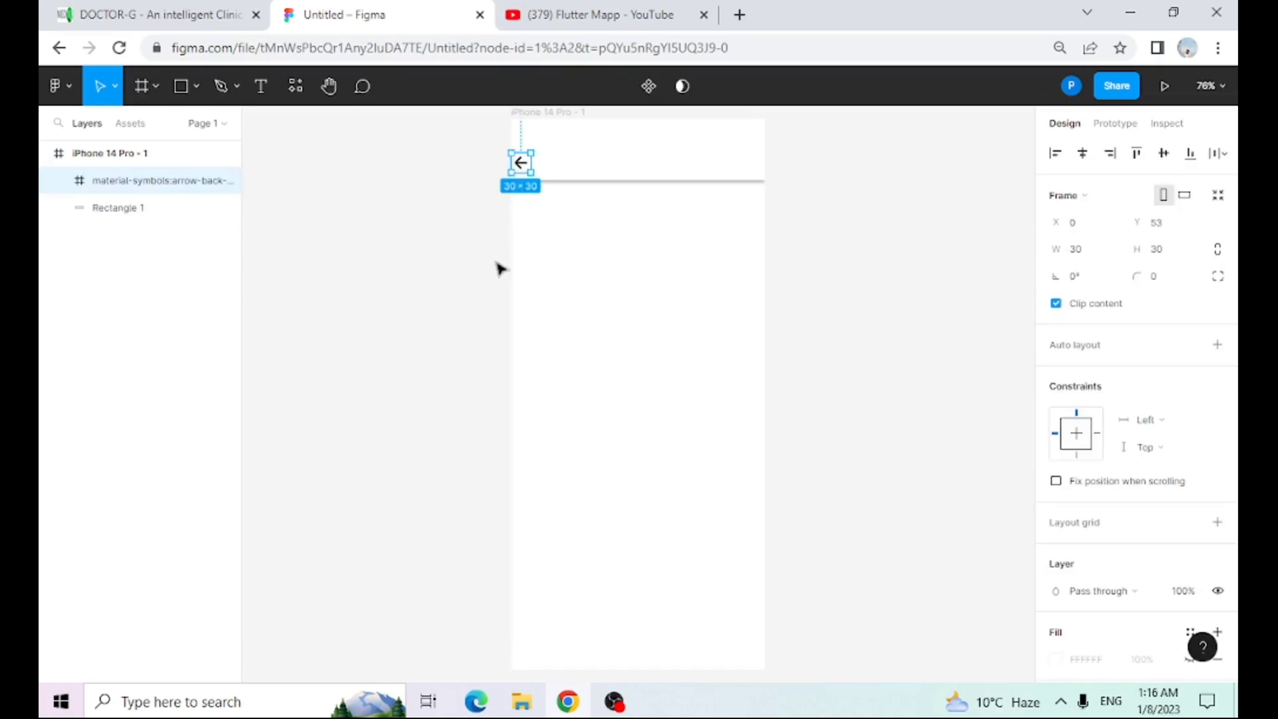
{"action": "key", "text": "Right"}
{"action": "key", "text": "Right"}
{"action": "key", "text": "Right"}
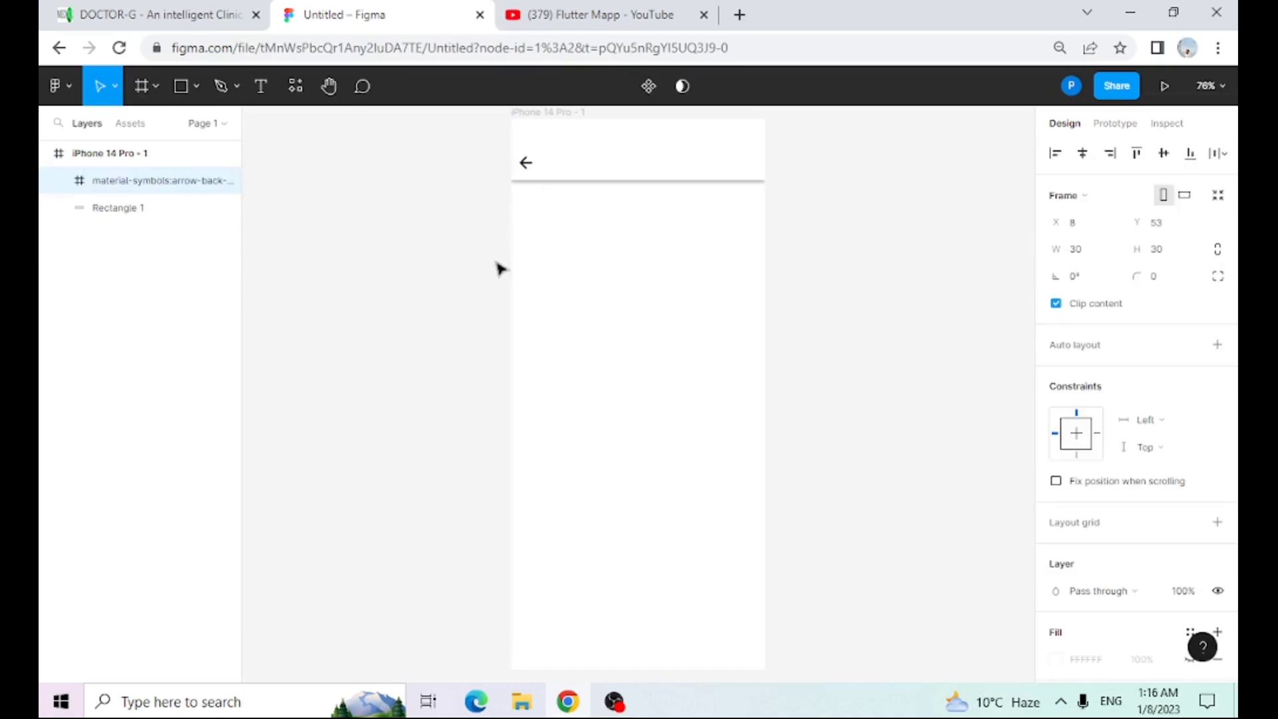
{"action": "key", "text": "Up"}
{"action": "key", "text": "Up"}
{"action": "key", "text": "Up"}
{"action": "left_click", "coordinate": [896, 256]}
- Add a text box about 230 × 42 beside the back arrow in the header, reading "Material Banner"
{"action": "left_click", "coordinate": [261, 87]}
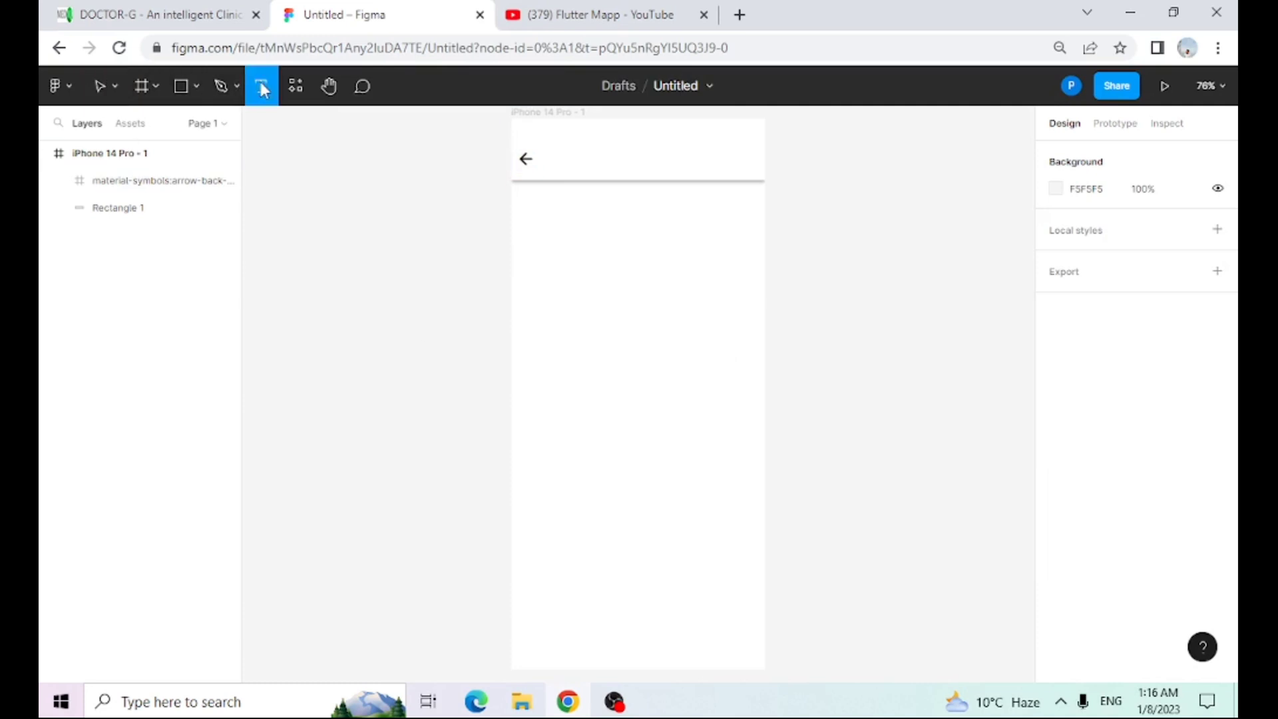
{"action": "left_click_drag", "start_coordinate": [565, 155], "coordinate": [716, 178]}
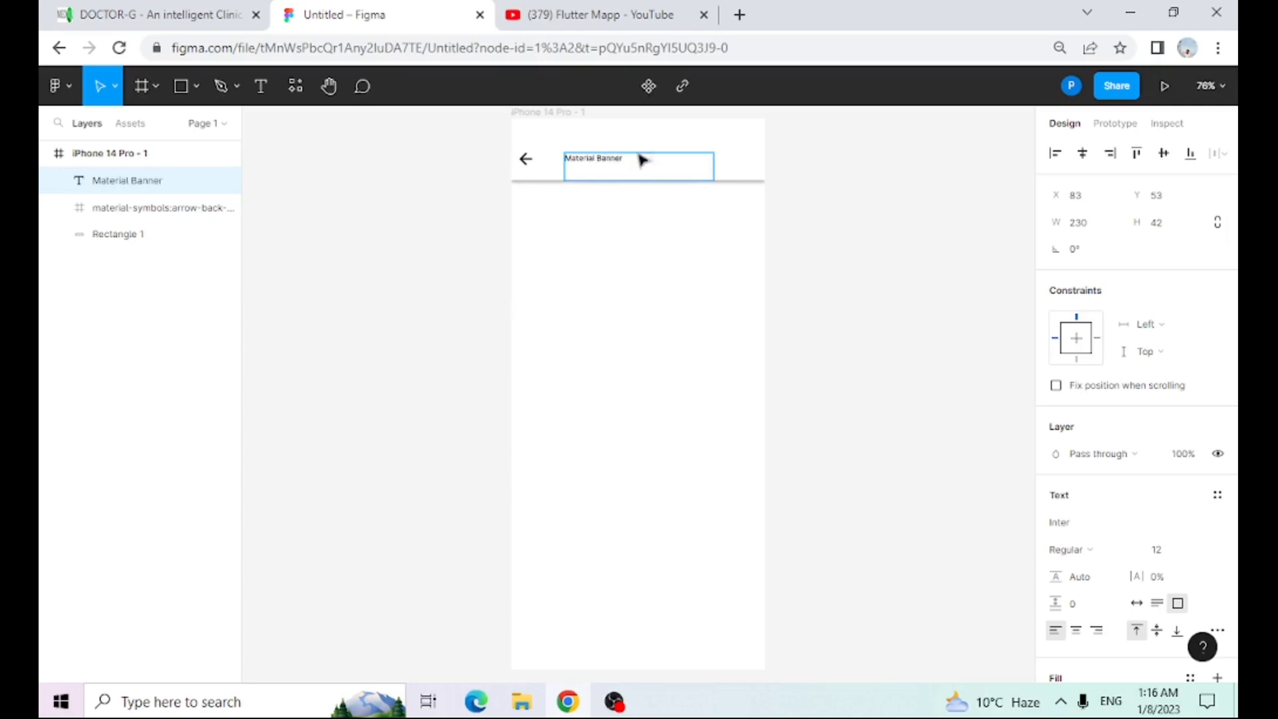
{"action": "left_click", "coordinate": [641, 160]}
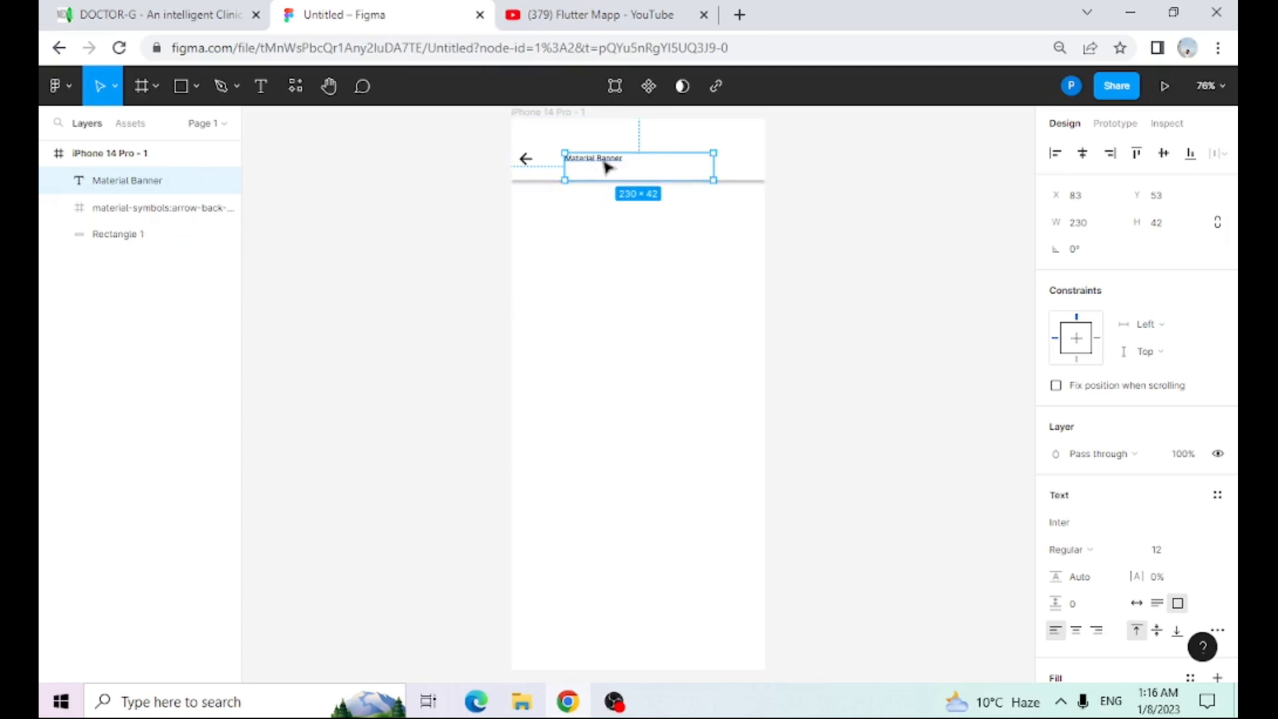
- Style the "Material Banner" title text as Poppins SemiBold at size 22
{"action": "left_click", "coordinate": [1098, 526]}
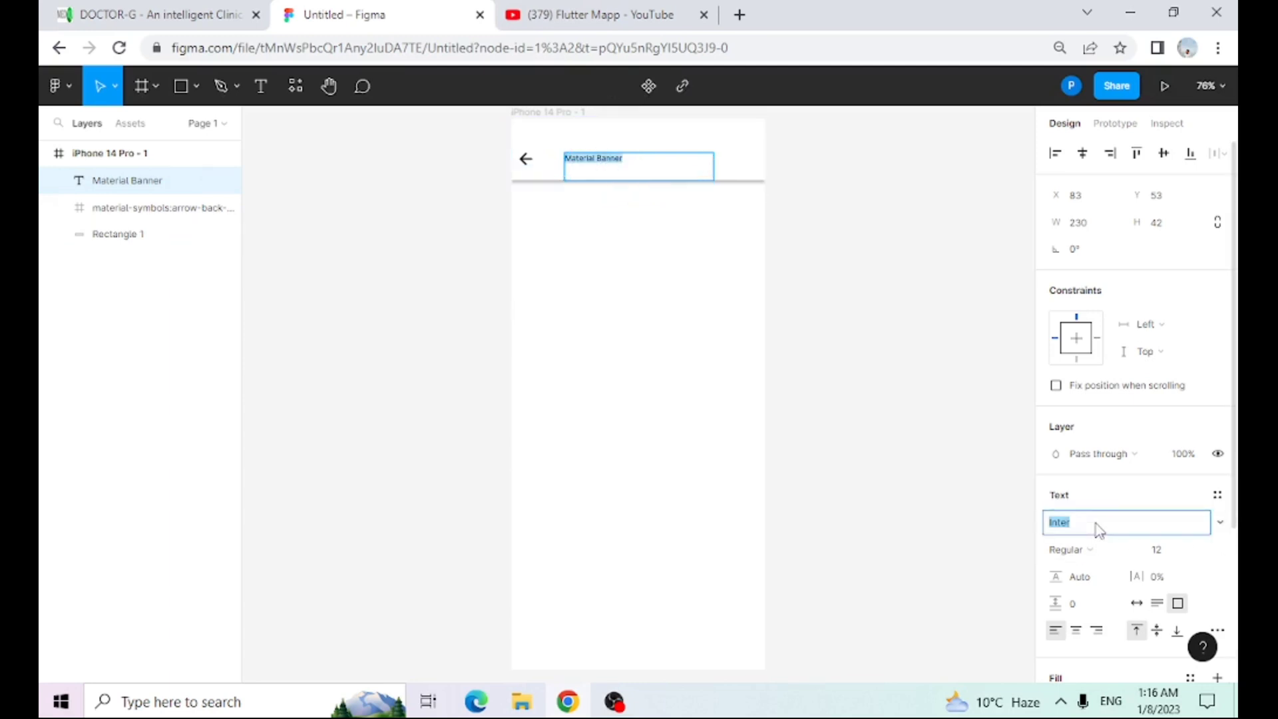
{"action": "type", "text": "Poppins"}
{"action": "left_click", "coordinate": [1085, 558]}
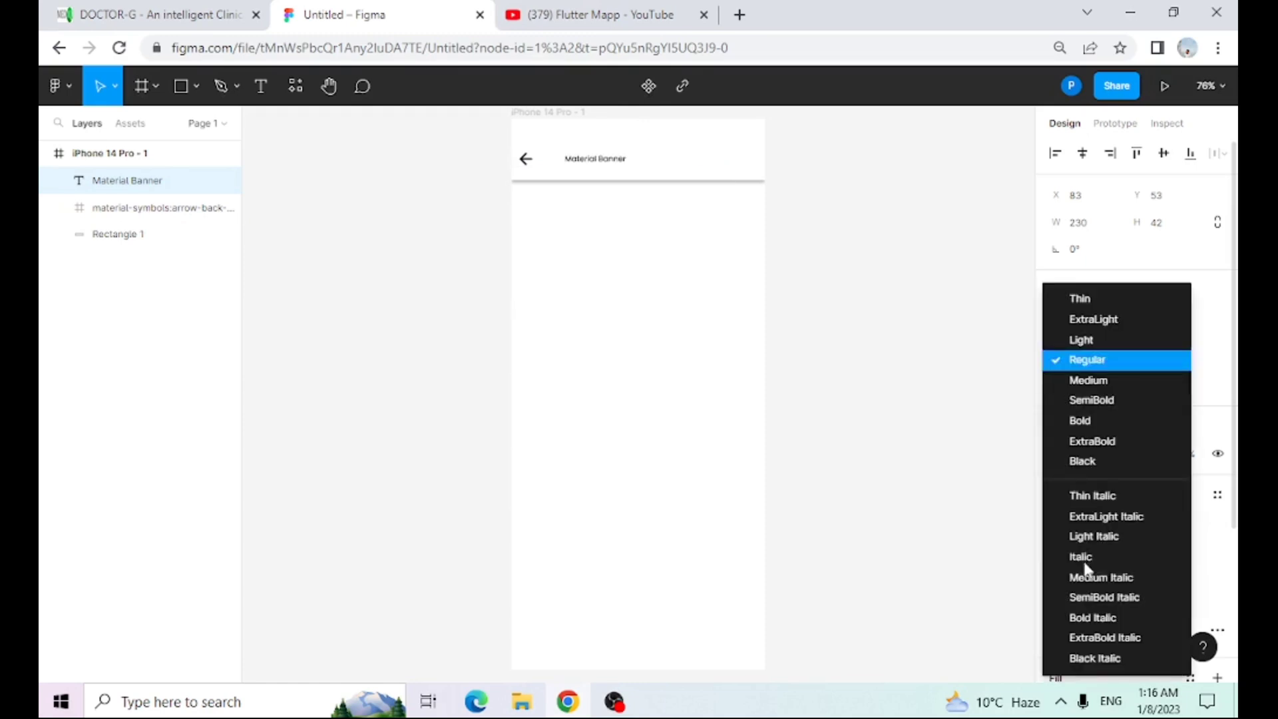
{"action": "left_click", "coordinate": [1084, 402]}
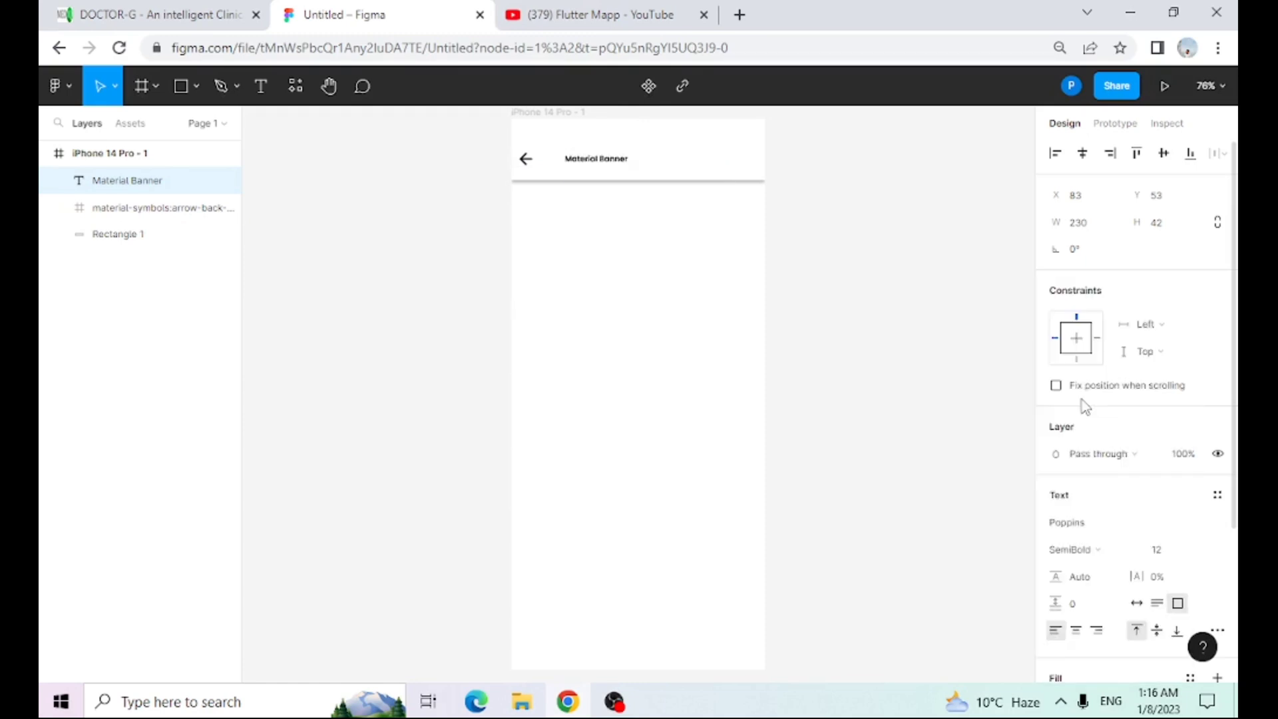
{"action": "left_click", "coordinate": [1185, 554]}
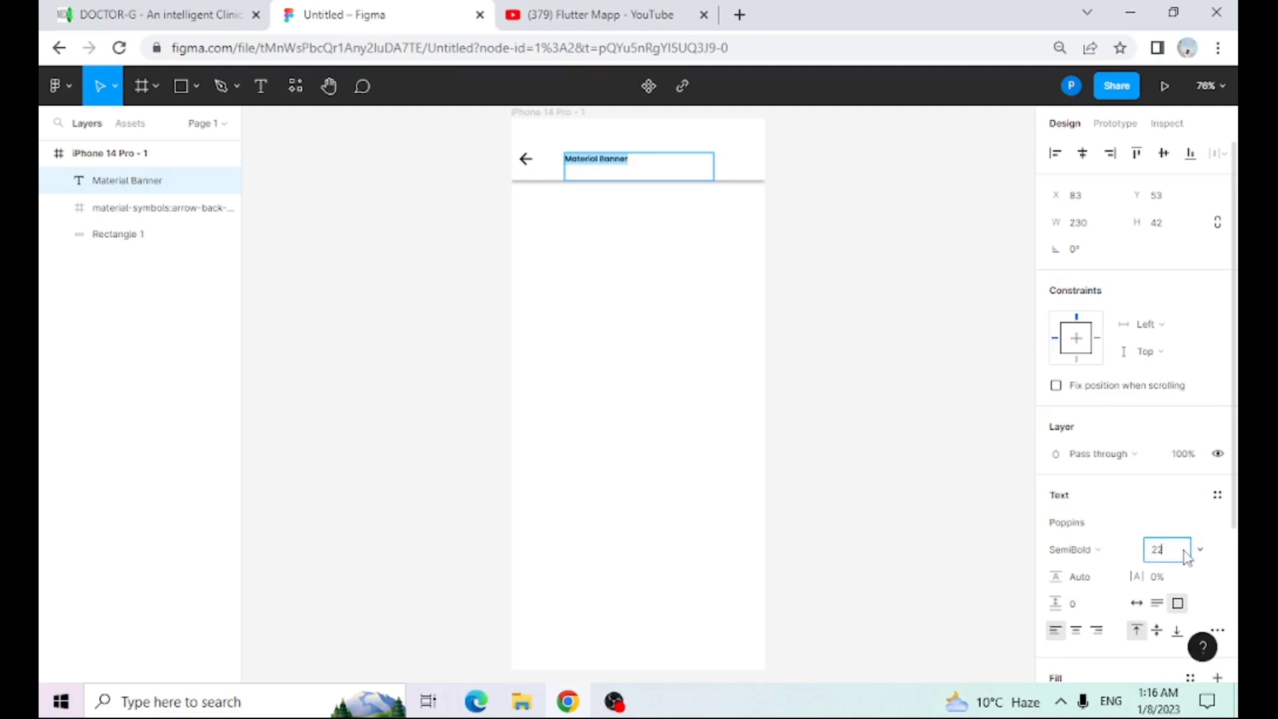
{"action": "key", "text": "Return"}
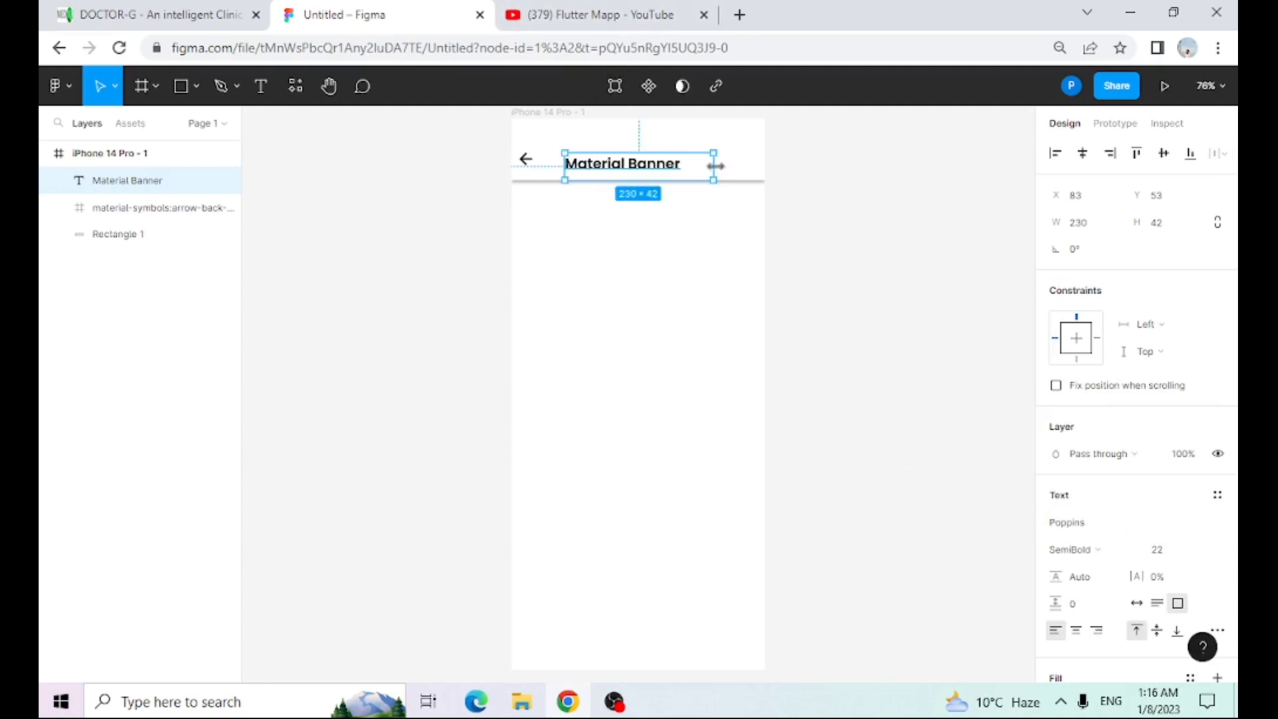
- Narrow the title's text box and position "Material Banner" centrally in the header, level with the back arrow
{"action": "left_click_drag", "start_coordinate": [716, 165], "coordinate": [677, 161]}
{"action": "left_click", "coordinate": [790, 171]}
{"action": "left_click", "coordinate": [844, 237]}
- Search the Iconify plugin for dots icons and choose ph:dots-three-outline-vertical-fill
{"action": "right_click", "coordinate": [828, 213]}
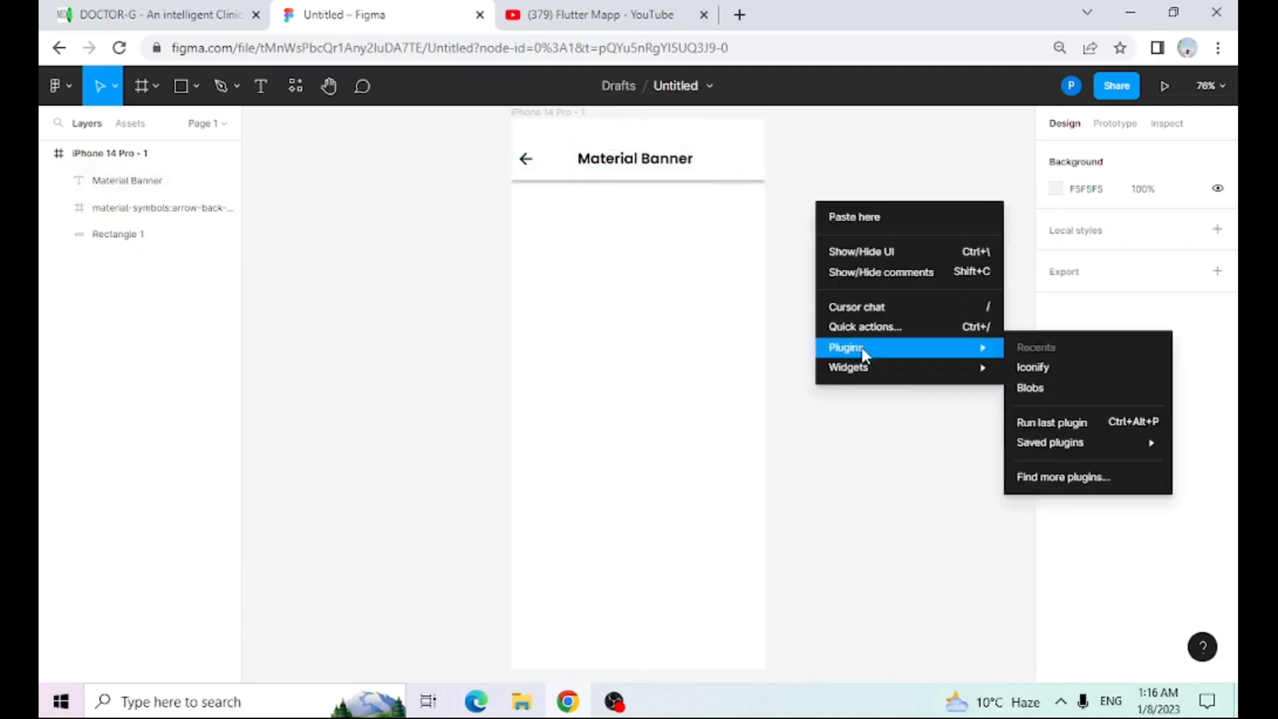
{"action": "mouse_move", "coordinate": [886, 349]}
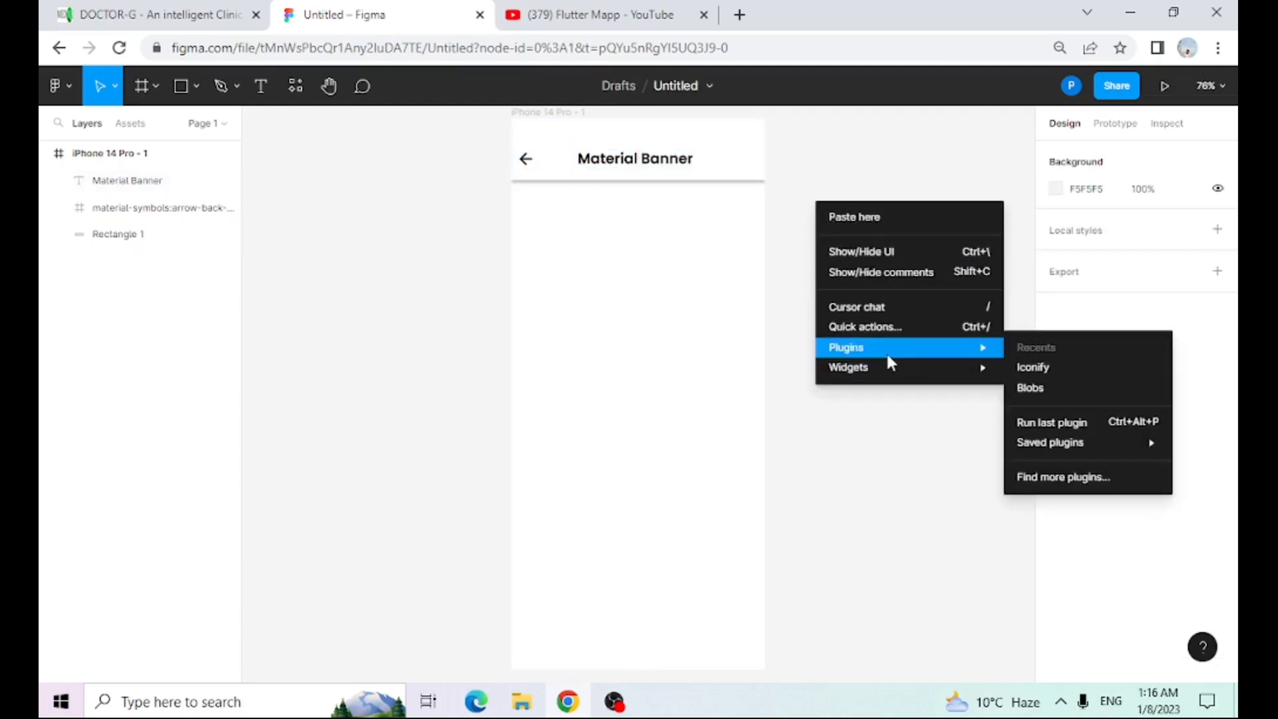
{"action": "left_click", "coordinate": [1030, 367]}
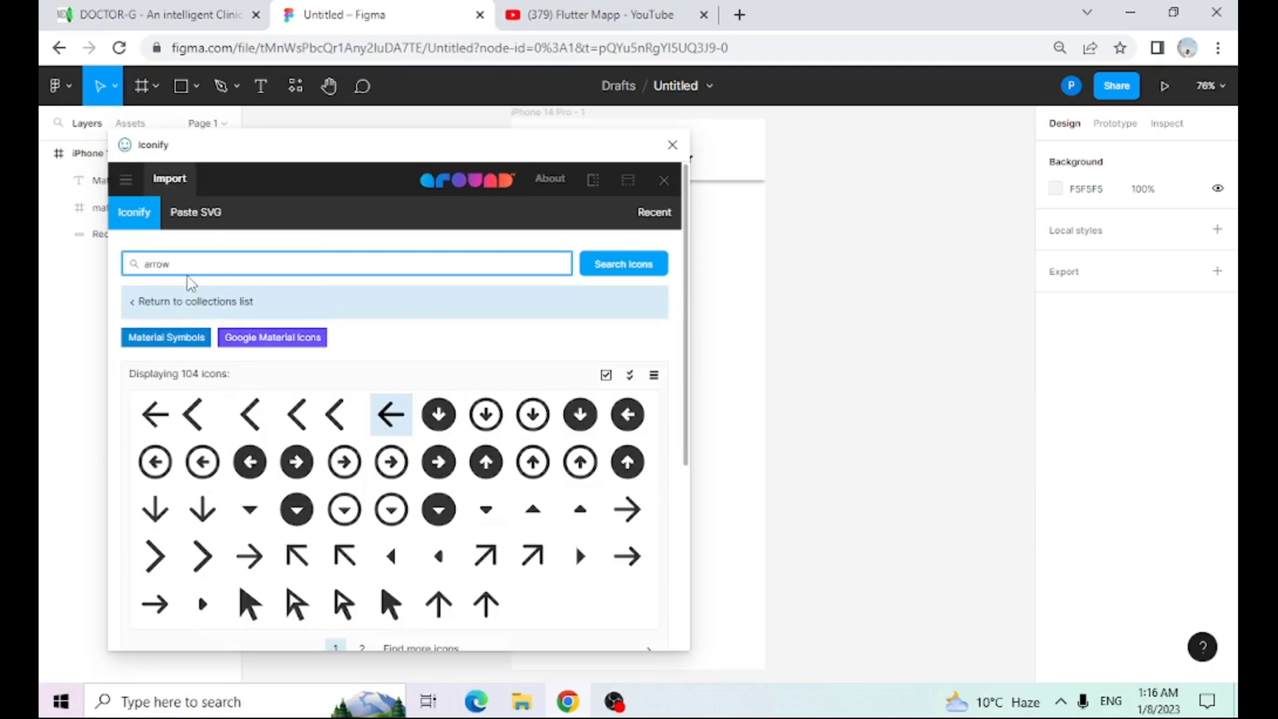
{"action": "left_click_drag", "start_coordinate": [176, 259], "coordinate": [129, 279]}
{"action": "key", "text": "Return"}
{"action": "scroll", "coordinate": [639, 484], "scroll_direction": "down", "scroll_amount": 5}
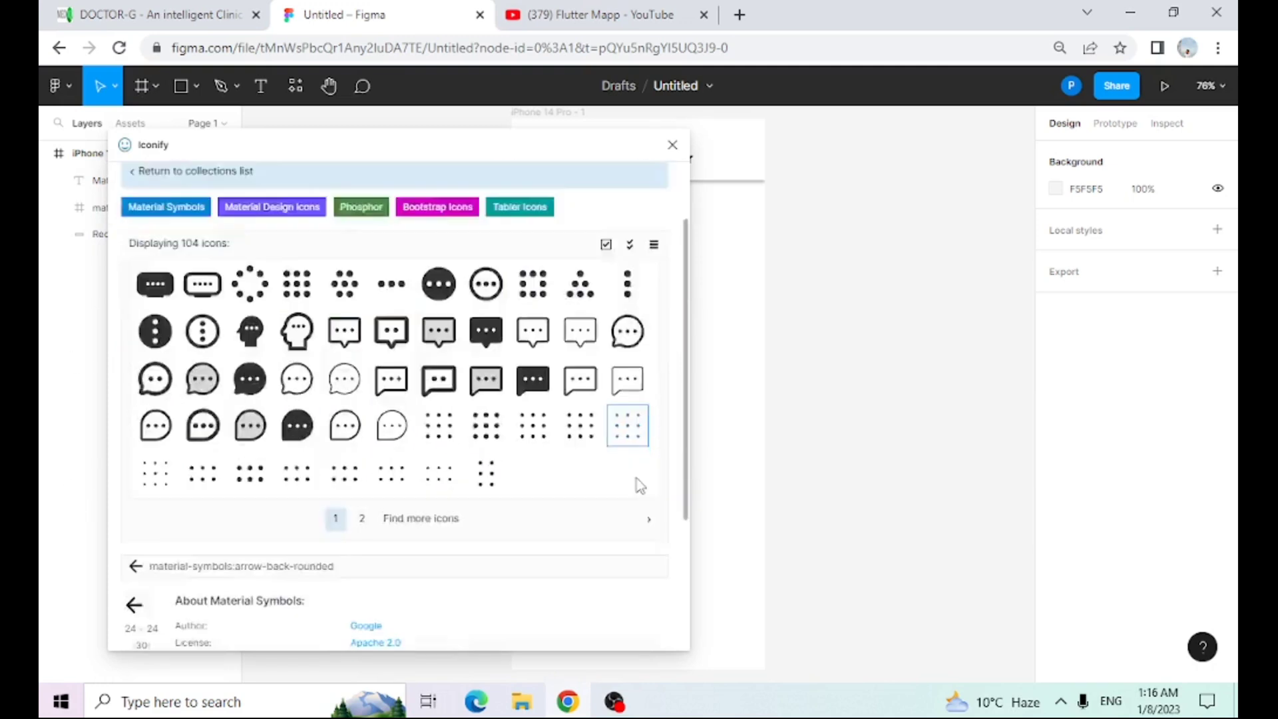
{"action": "left_click", "coordinate": [362, 356]}
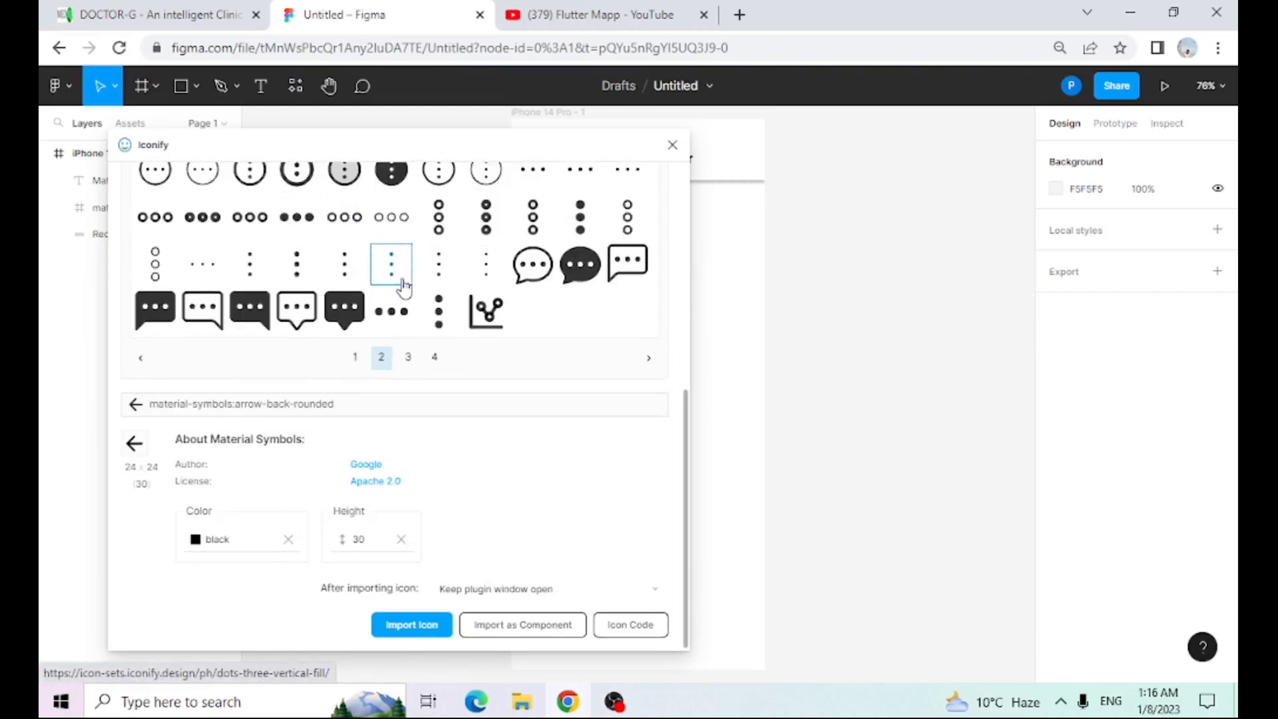
{"action": "scroll", "coordinate": [594, 416], "scroll_direction": "up", "scroll_amount": 3}
{"action": "left_click", "coordinate": [589, 411]}
{"action": "scroll", "coordinate": [469, 449], "scroll_direction": "down", "scroll_amount": 3}
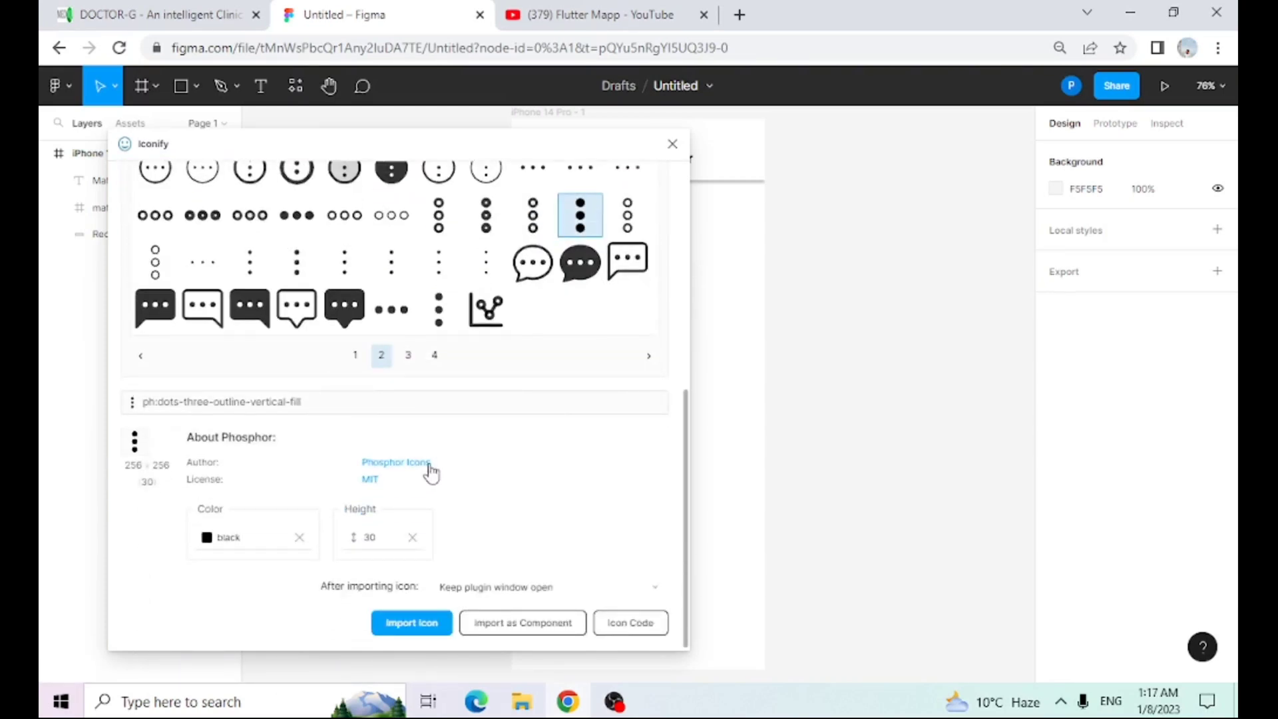
- Import the vertical three-dots icon in black at a height of 28 and close the plugin
{"action": "left_click", "coordinate": [385, 538]}
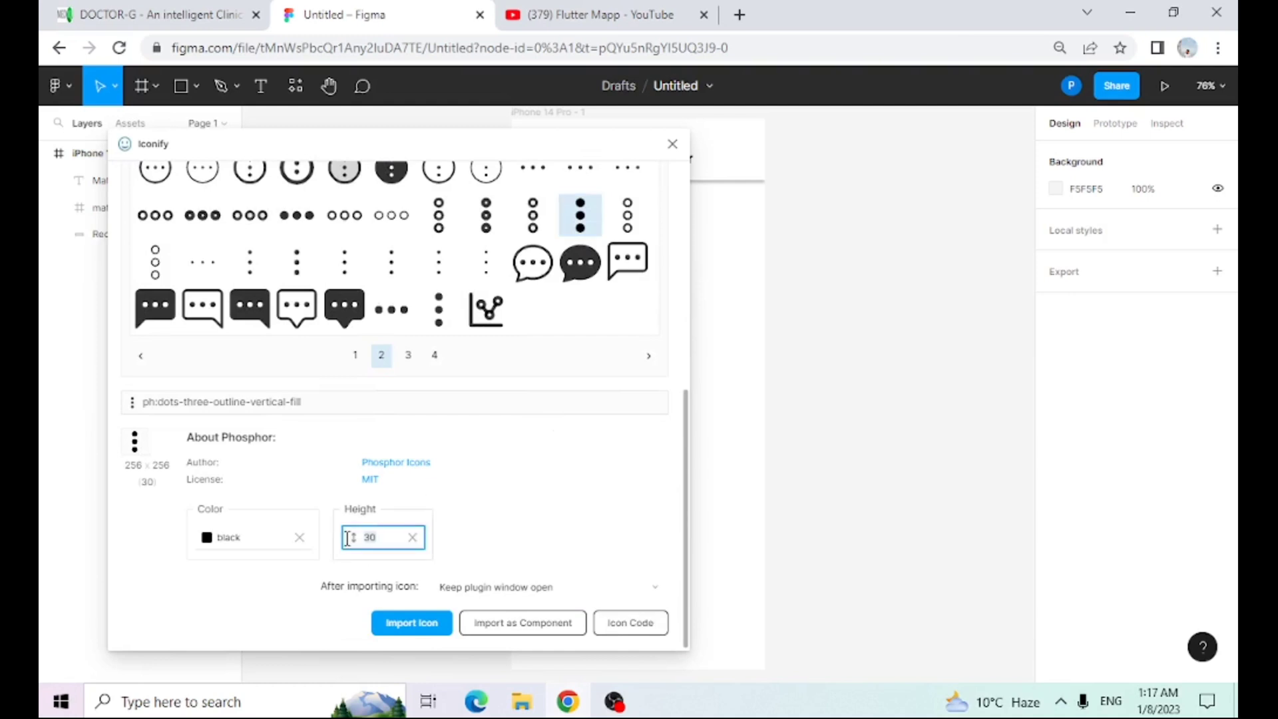
{"action": "key", "text": "BackSpace"}
{"action": "key", "text": "BackSpace"}
{"action": "type", "text": "28"}
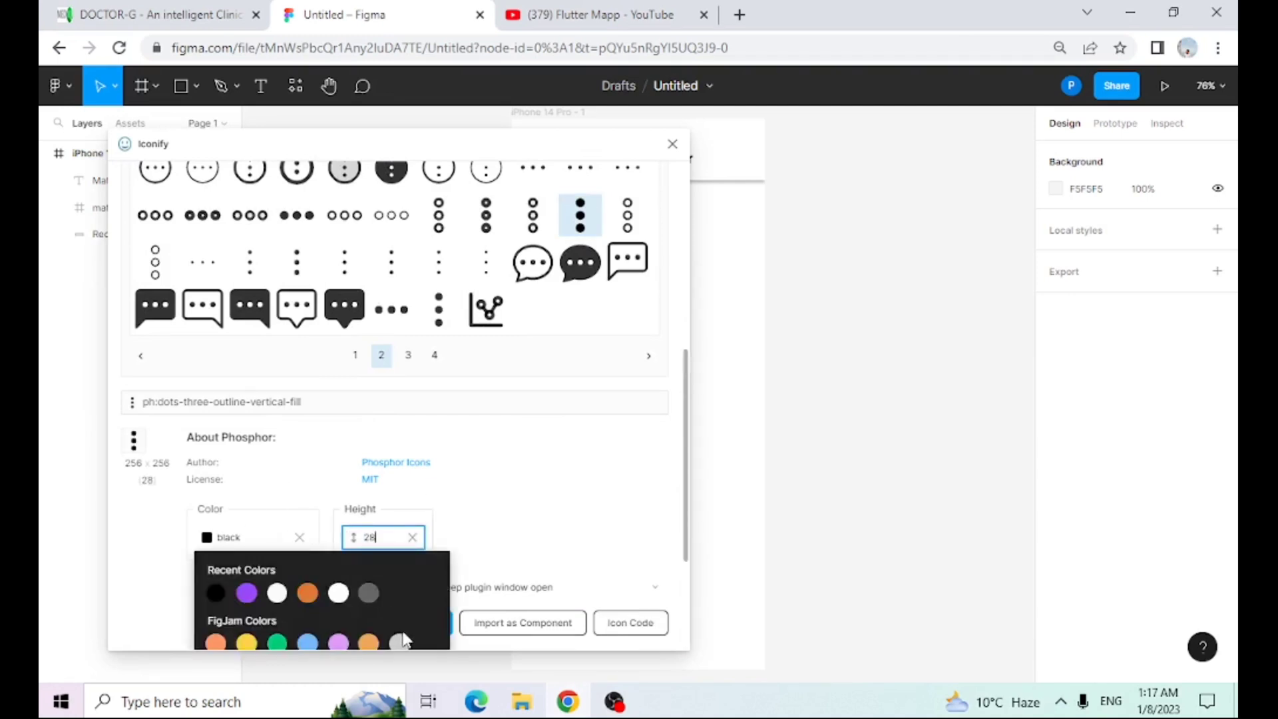
{"action": "left_click", "coordinate": [442, 627]}
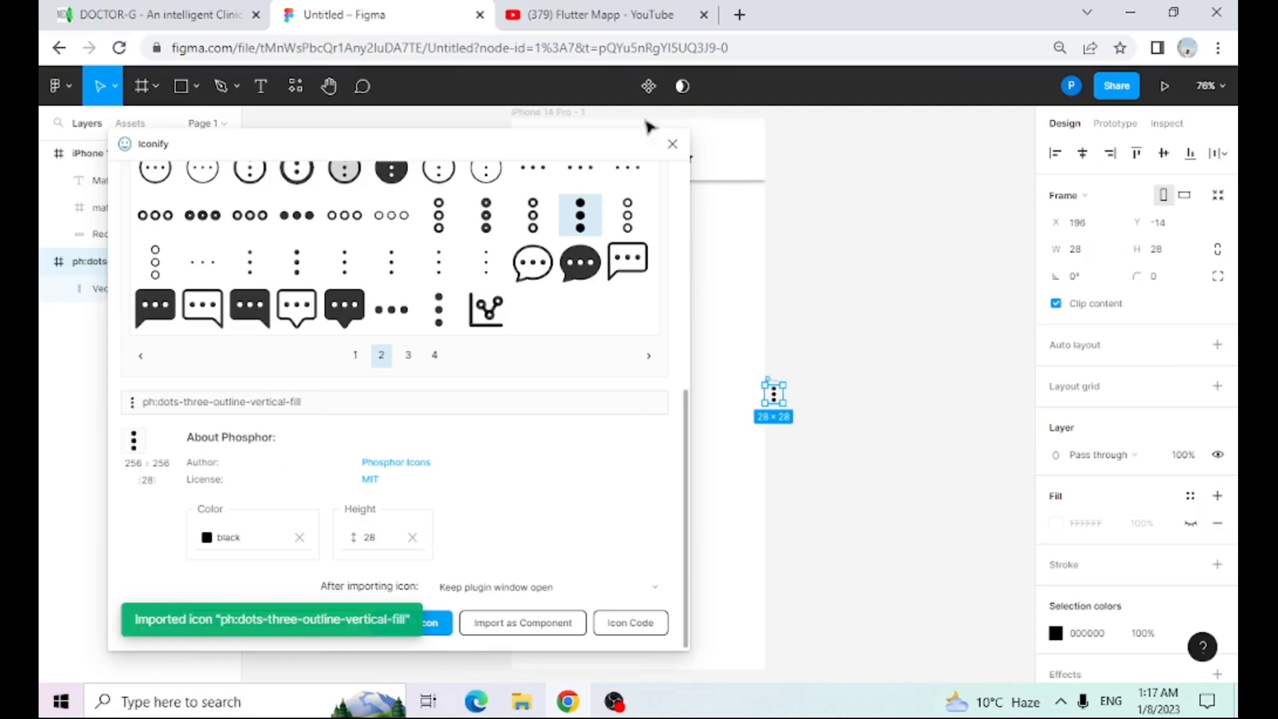
{"action": "left_click", "coordinate": [672, 144]}
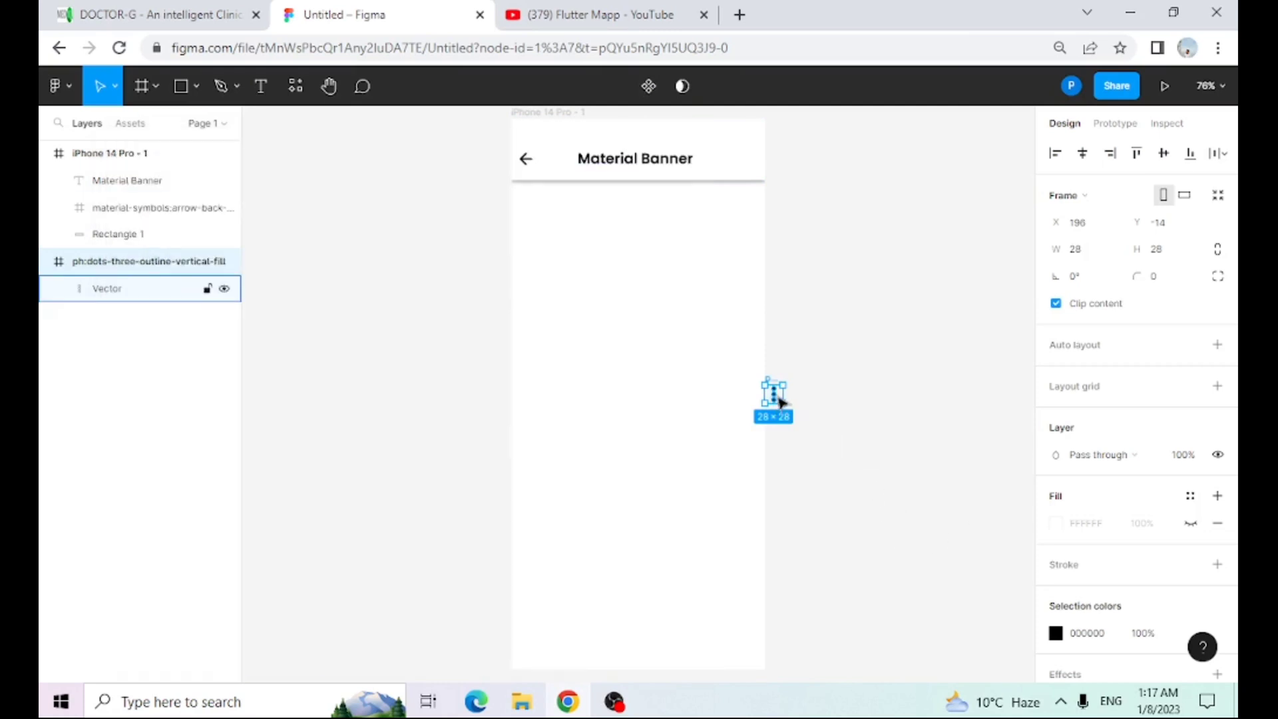
- Move the three-dots icon into the header's right end, level with the title
{"action": "left_click_drag", "start_coordinate": [776, 394], "coordinate": [752, 167]}
{"action": "left_click", "coordinate": [917, 234]}
{"action": "left_click", "coordinate": [908, 266]}
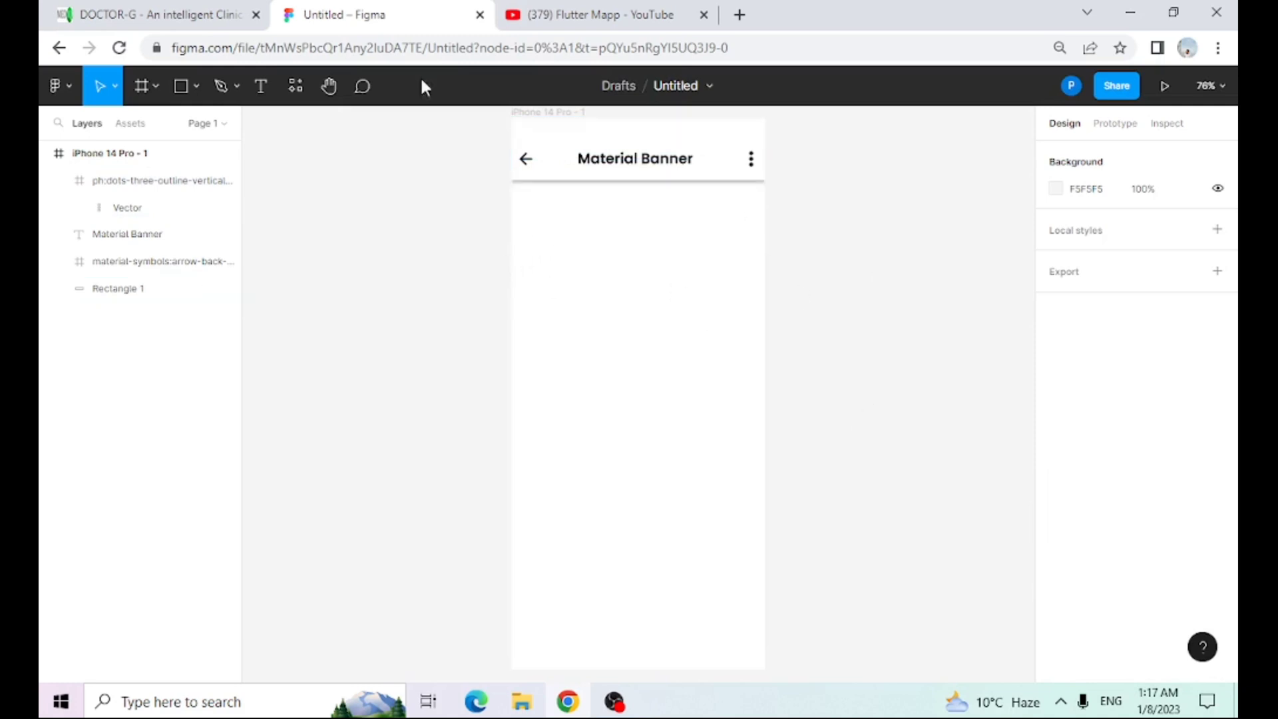
- Draw a full-width rectangle about 393 × 93 just below the header
{"action": "left_click", "coordinate": [198, 90]}
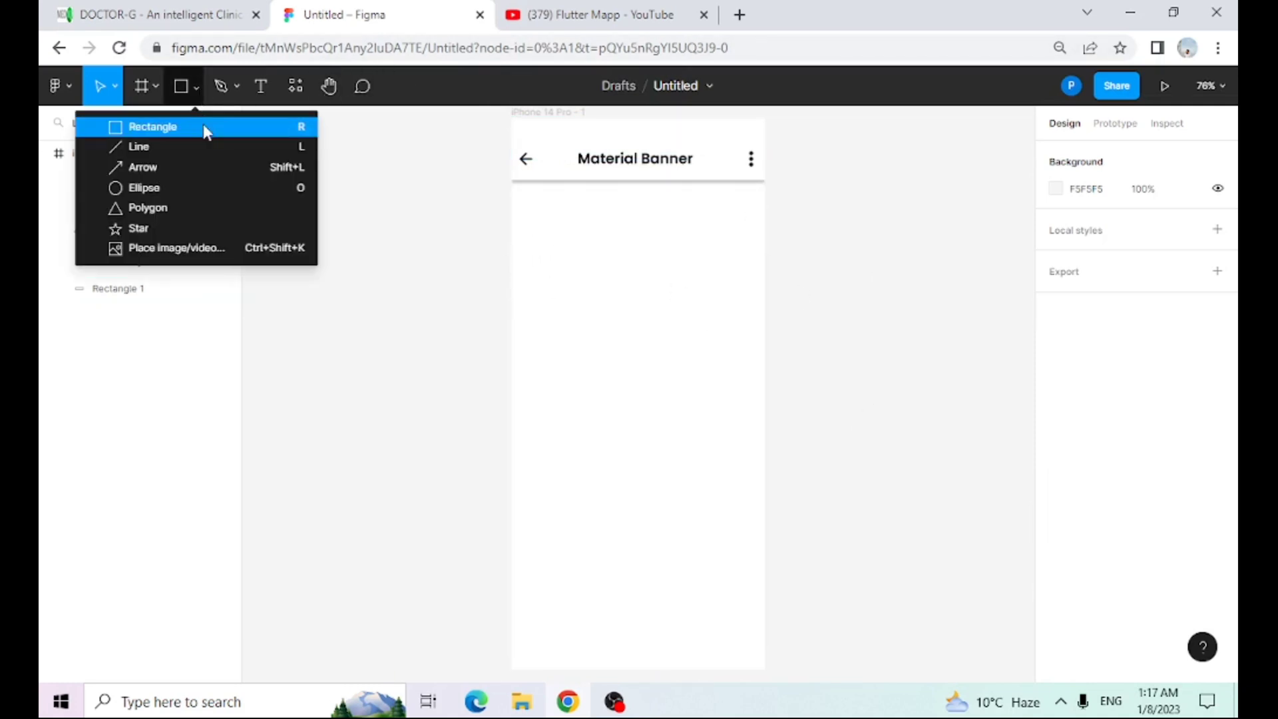
{"action": "left_click", "coordinate": [202, 124]}
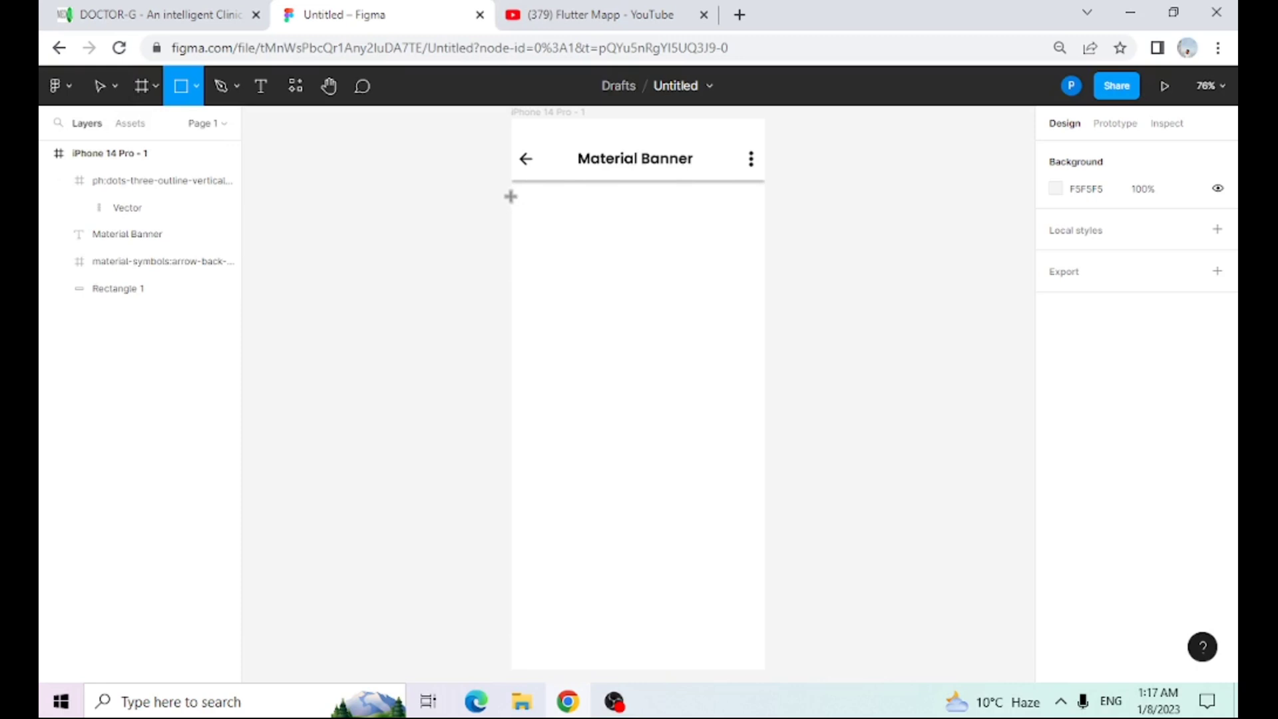
{"action": "mouse_move", "coordinate": [510, 196]}
{"action": "left_mouse_down"}
{"action": "mouse_move", "coordinate": [606, 246]}
{"action": "mouse_move", "coordinate": [762, 291]}
{"action": "mouse_move", "coordinate": [773, 288]}
{"action": "mouse_move", "coordinate": [767, 258]}
{"action": "left_mouse_up"}
{"action": "left_click", "coordinate": [835, 263]}
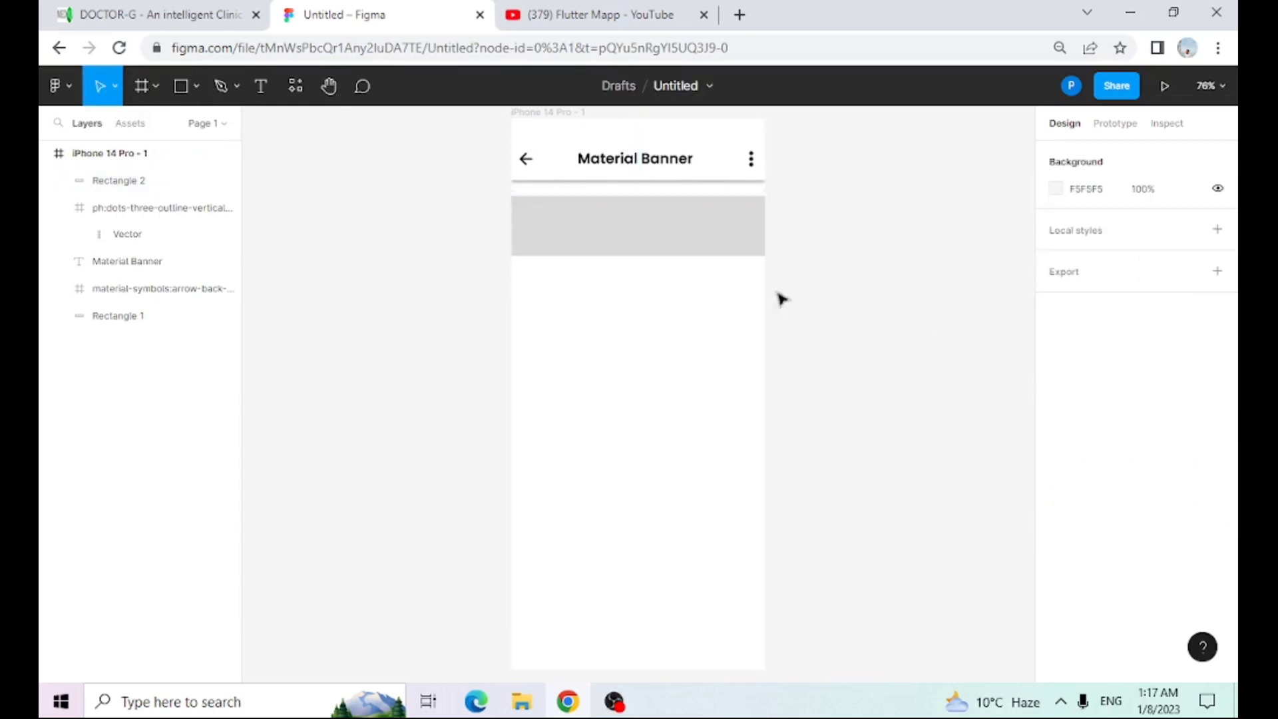
- Set the height of the rectangle below the header to 136
{"action": "left_click", "coordinate": [639, 232]}
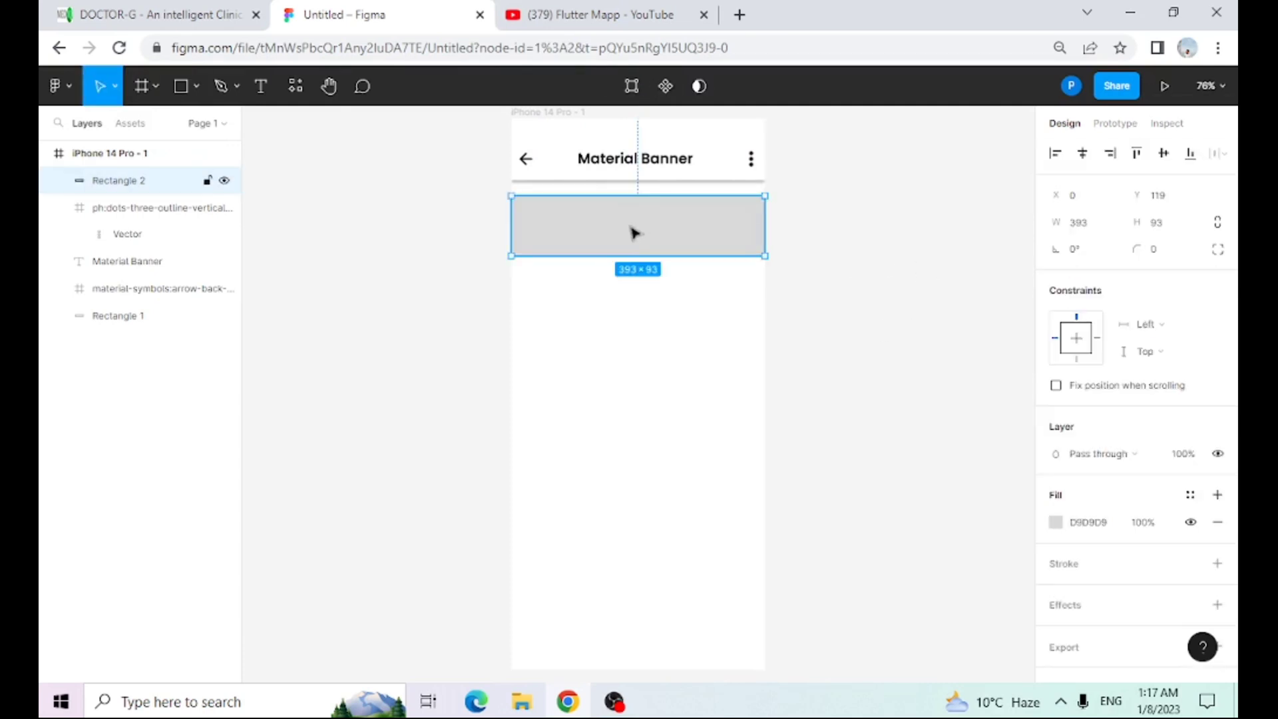
{"action": "left_click", "coordinate": [1154, 223]}
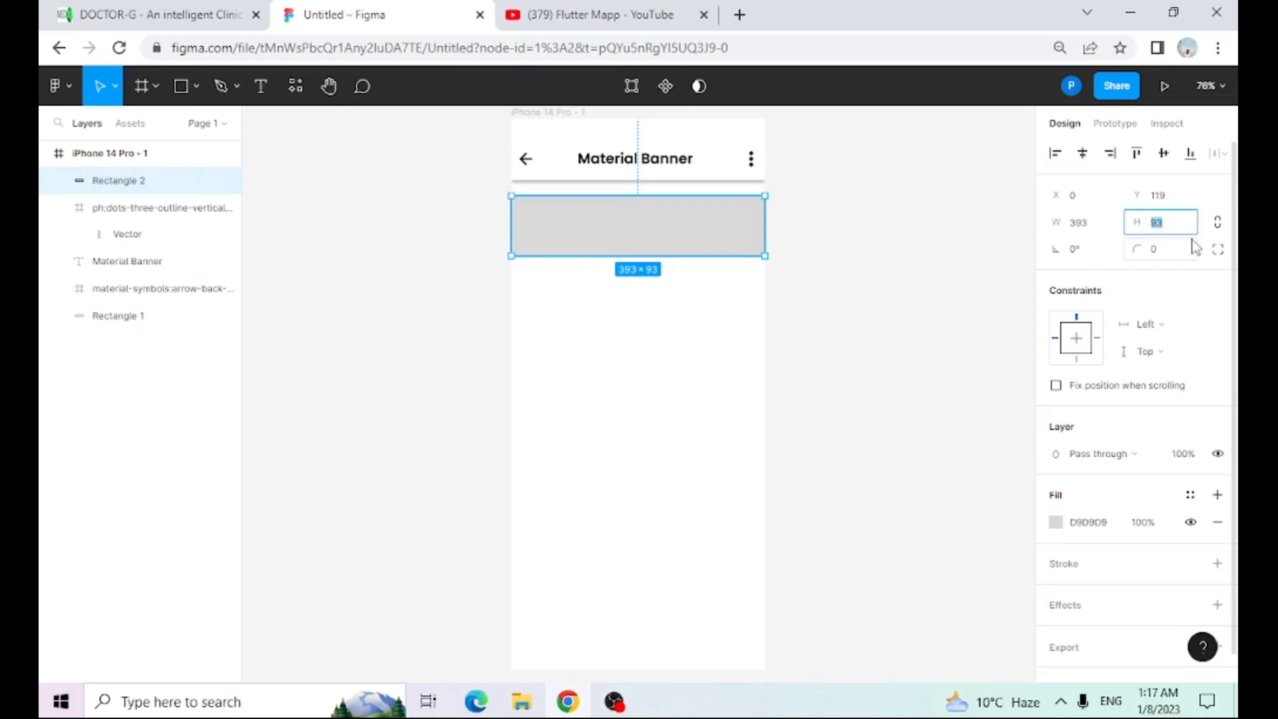
{"action": "key", "text": "Return"}
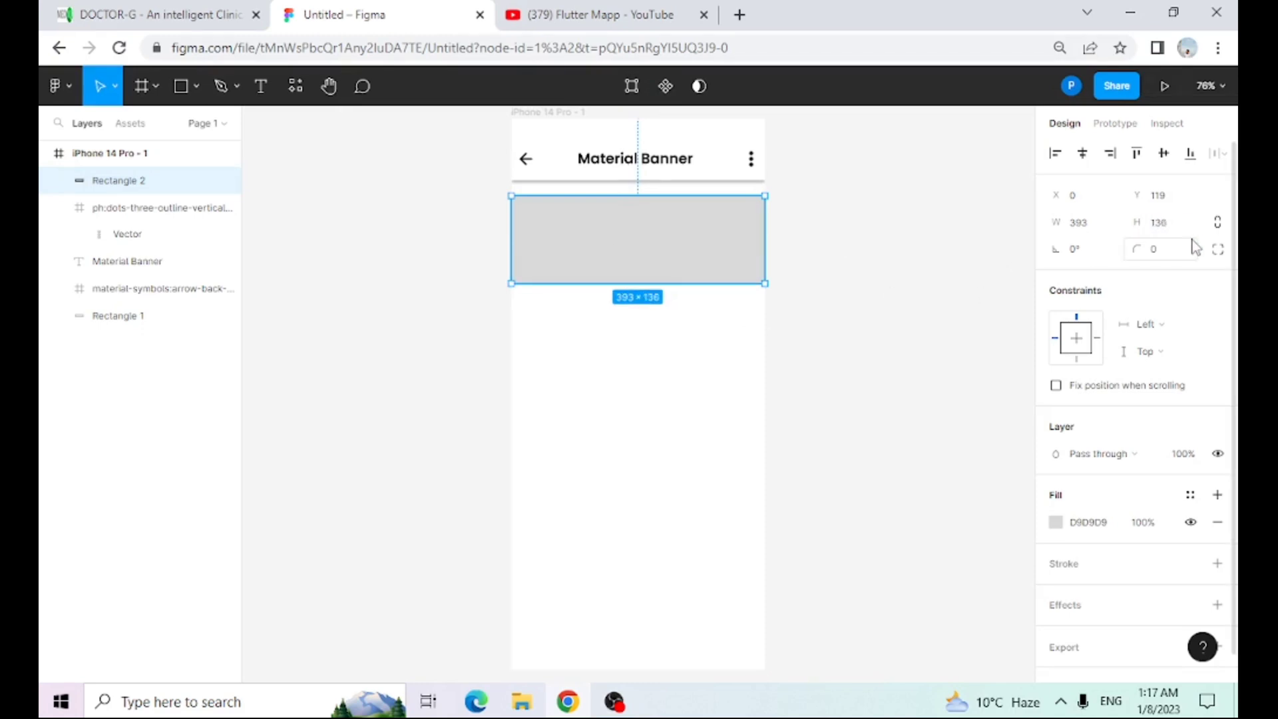
{"action": "left_click", "coordinate": [732, 300]}
- Change the fill of the rectangle below the header to white, FFFFFF
{"action": "left_click", "coordinate": [727, 264]}
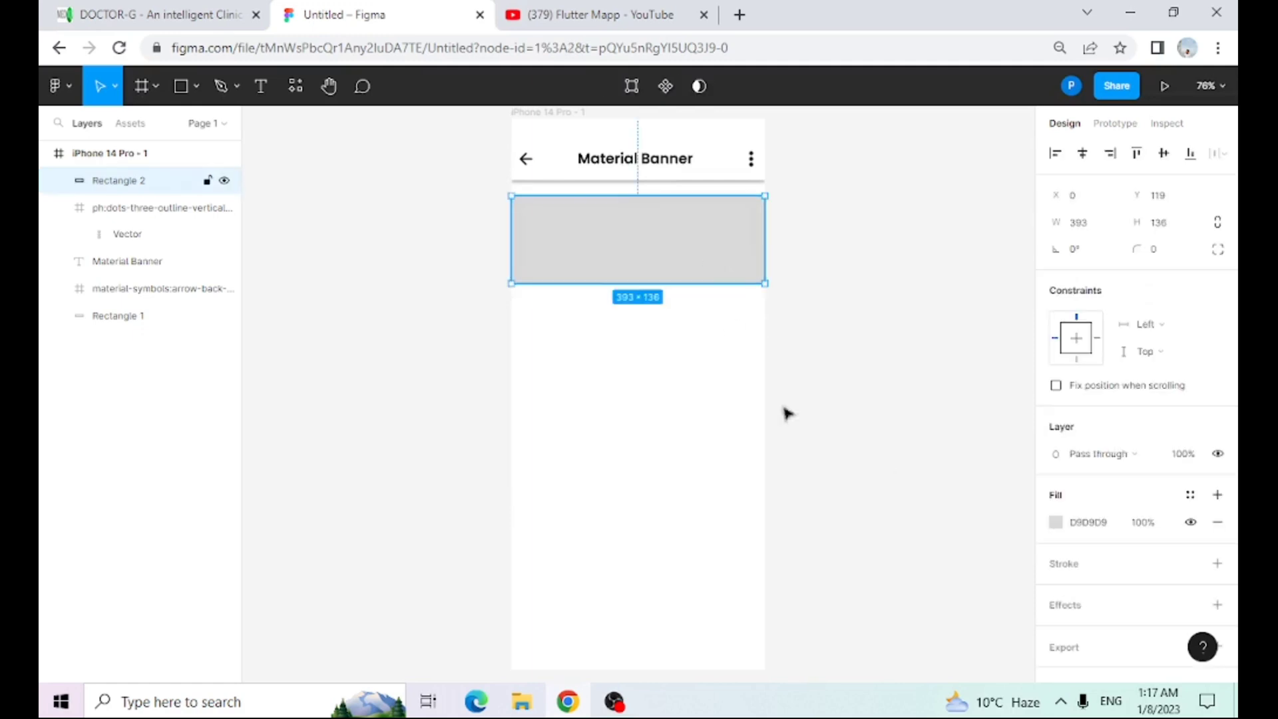
{"action": "left_click", "coordinate": [1056, 522]}
{"action": "left_click_drag", "start_coordinate": [850, 364], "coordinate": [801, 171]}
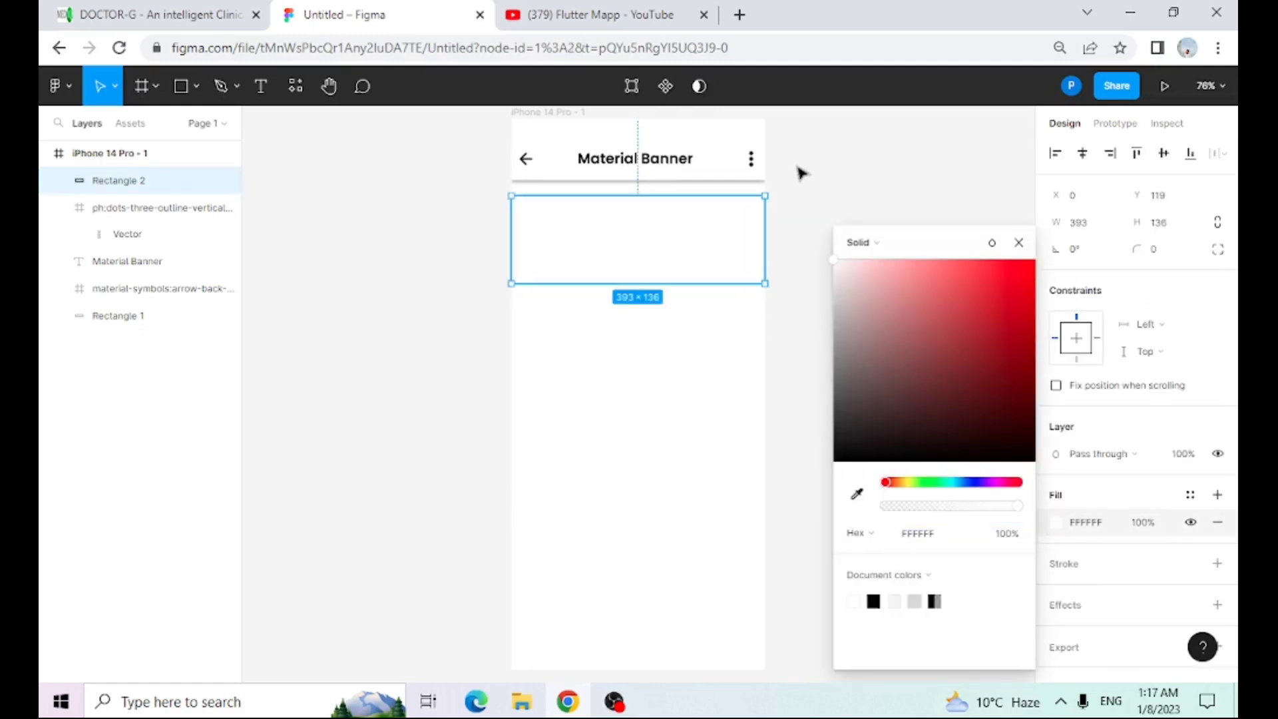
{"action": "left_click", "coordinate": [866, 179]}
- Search the Iconify plugin for "no signal" and choose ic:baseline-signal-wifi-statusbar-connected-no-internet-4
{"action": "right_click", "coordinate": [655, 236]}
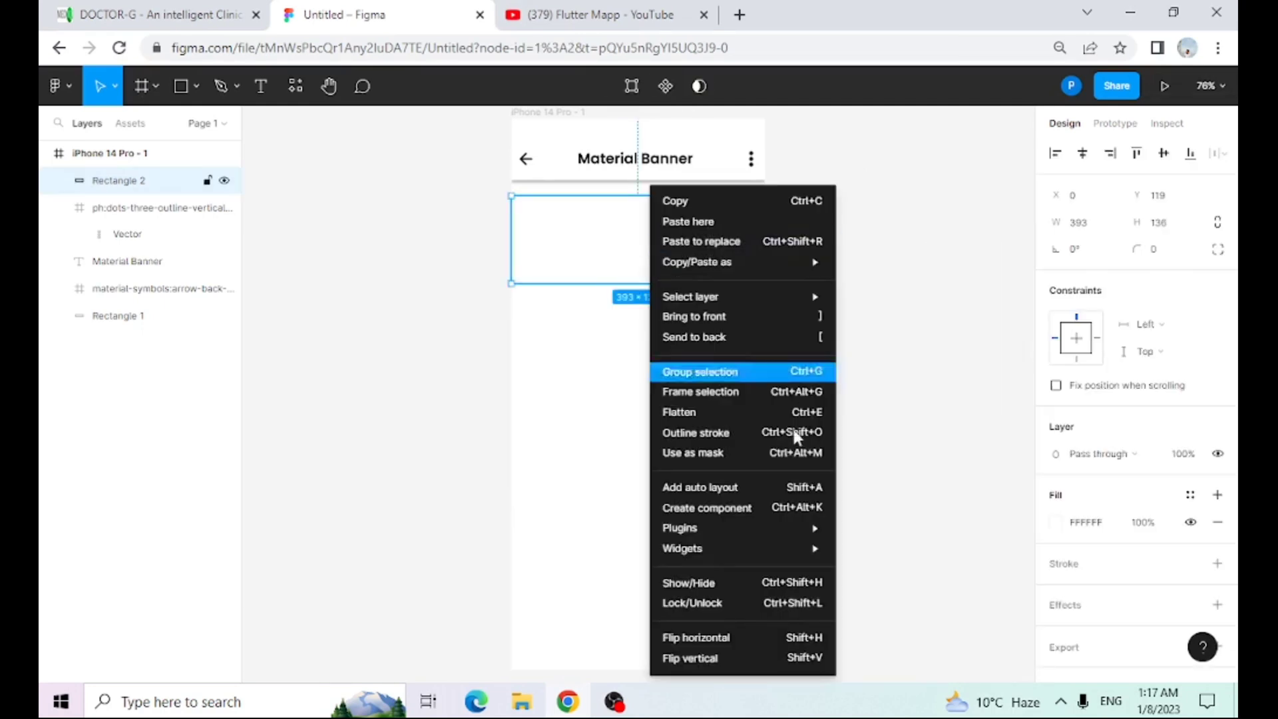
{"action": "mouse_move", "coordinate": [733, 531]}
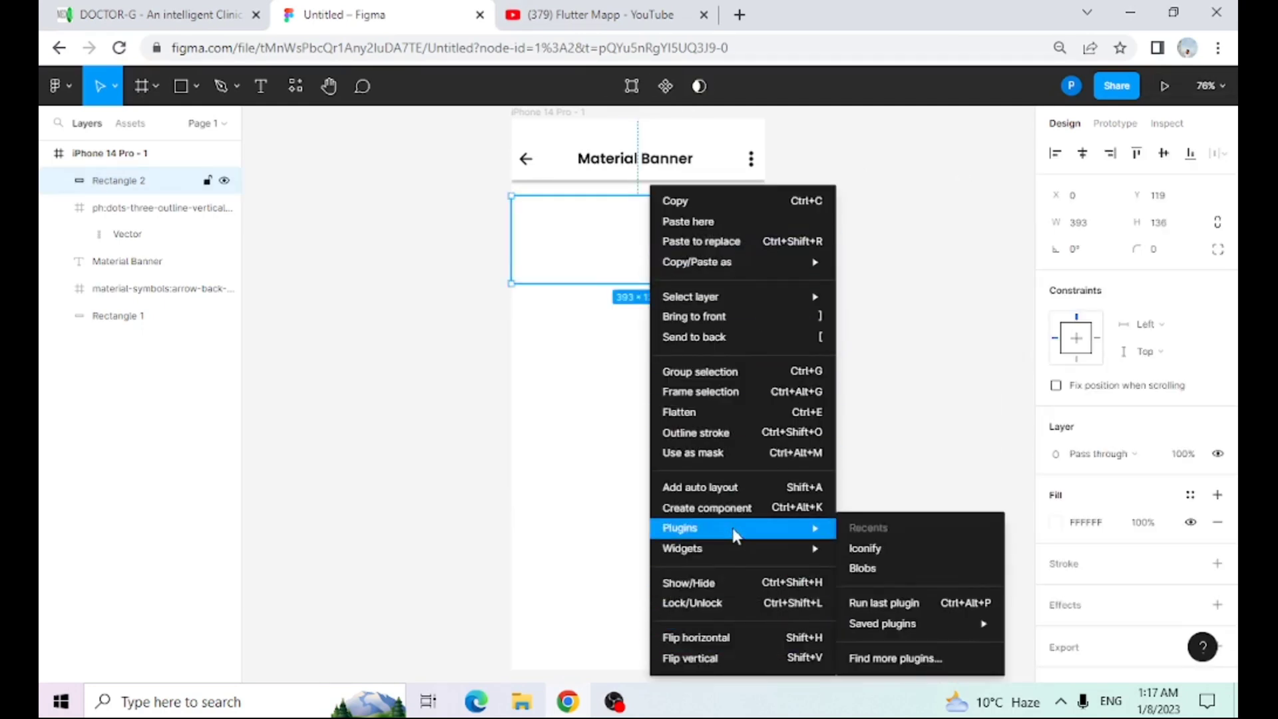
{"action": "left_click", "coordinate": [865, 548]}
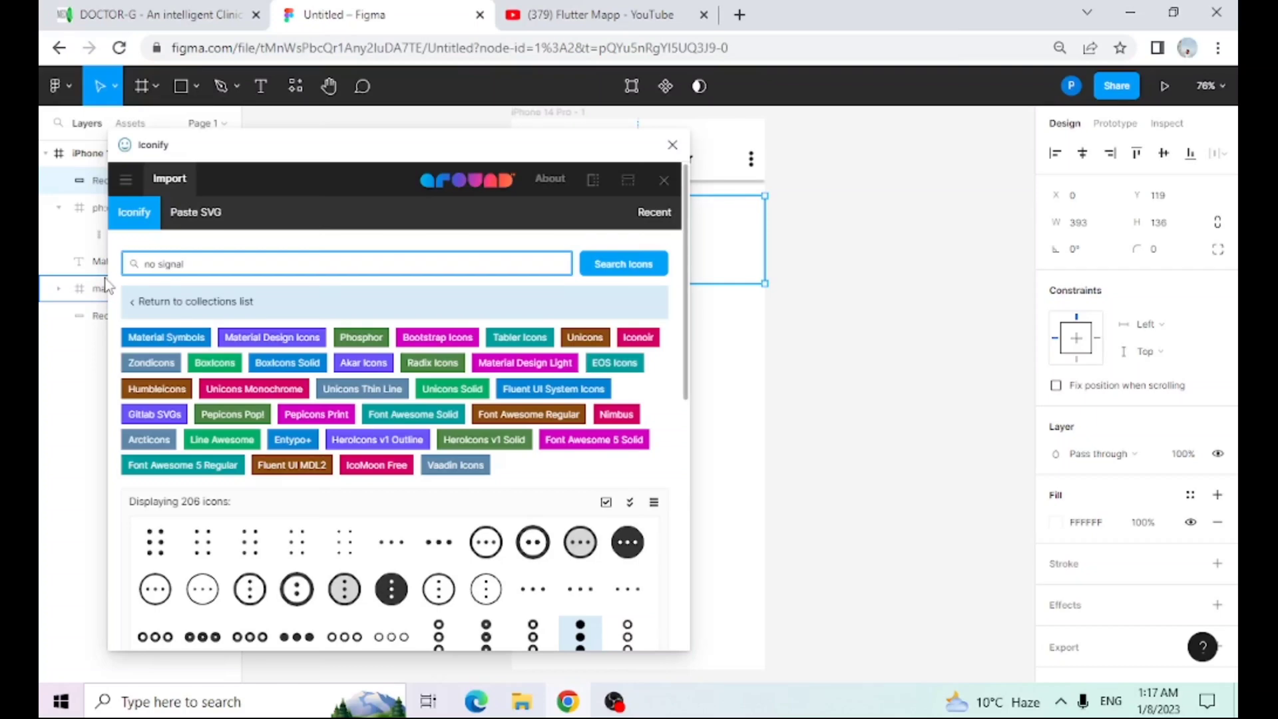
{"action": "key", "text": "Return"}
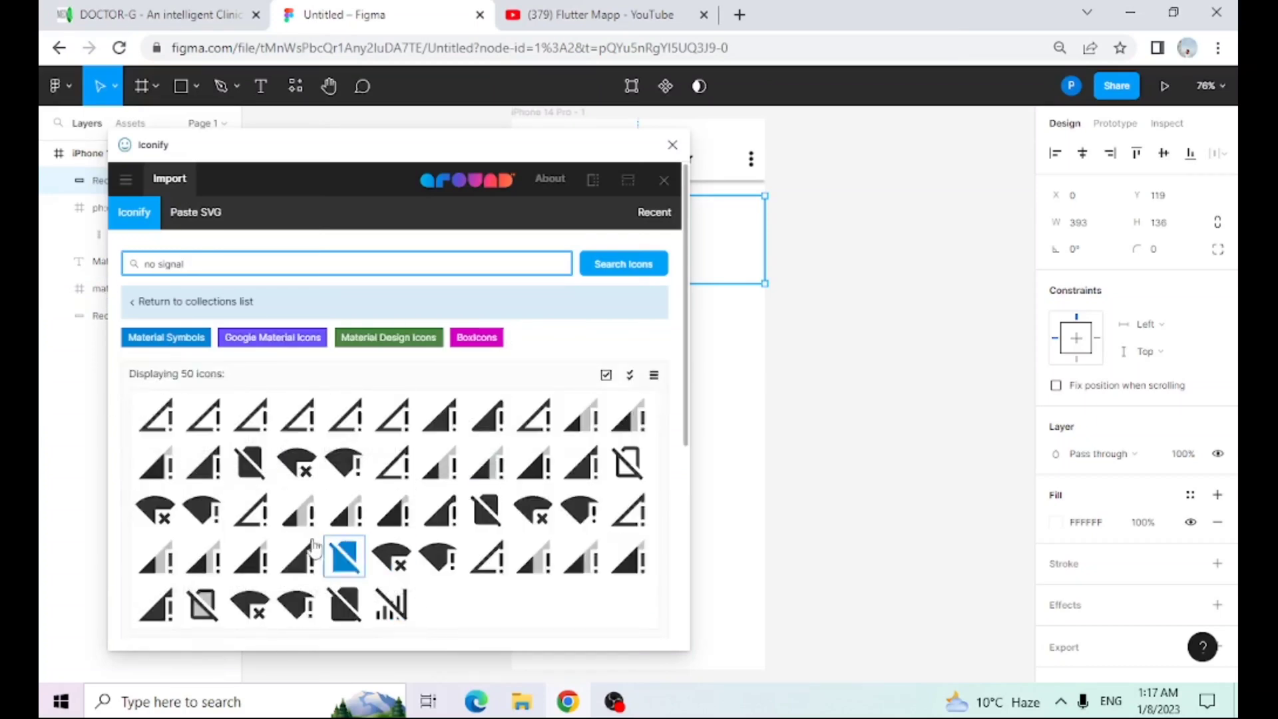
{"action": "left_click", "coordinate": [351, 468]}
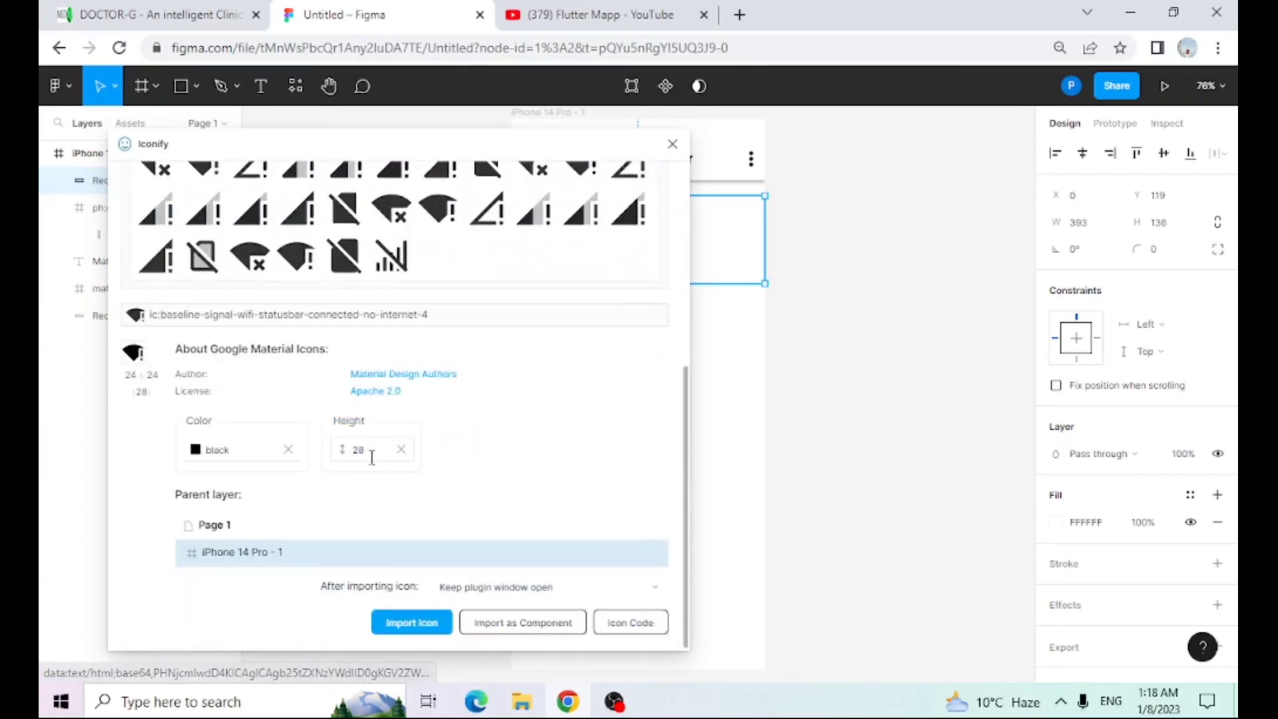
- Import the no-internet Wi-Fi icon at height 85 in purple #9747ff and close the plugin
{"action": "left_click", "coordinate": [354, 450]}
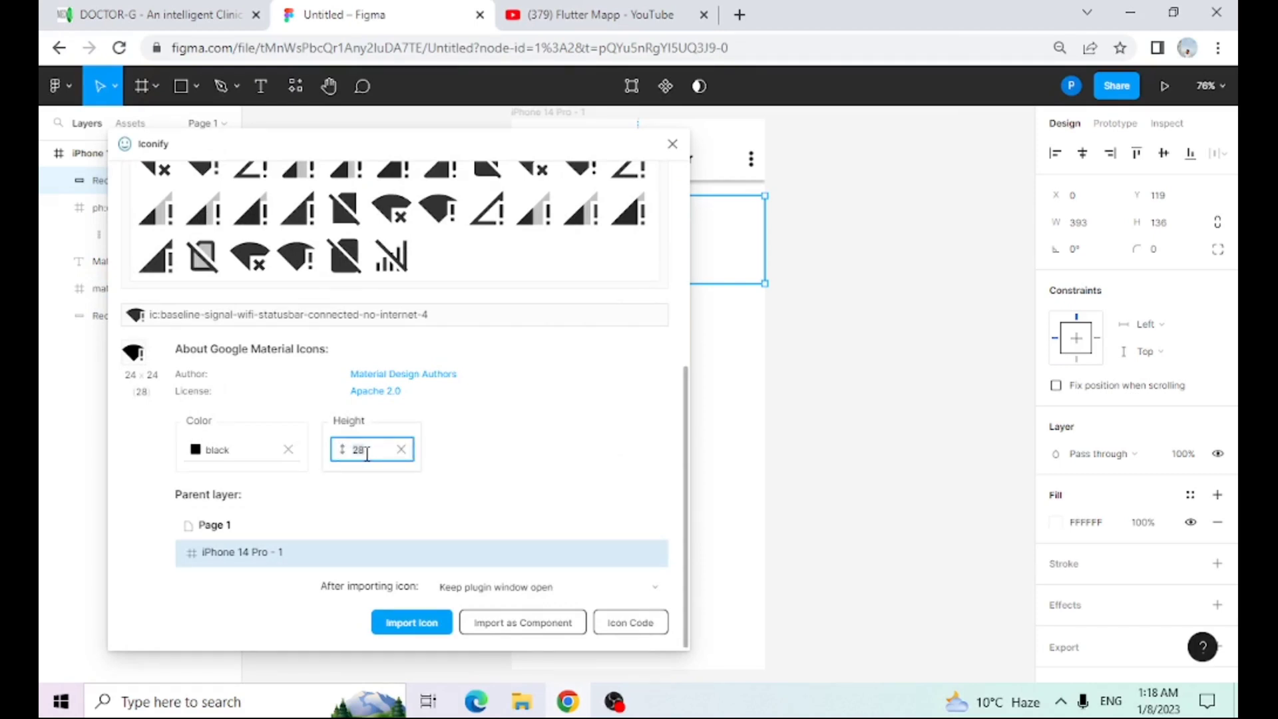
{"action": "type", "text": "85"}
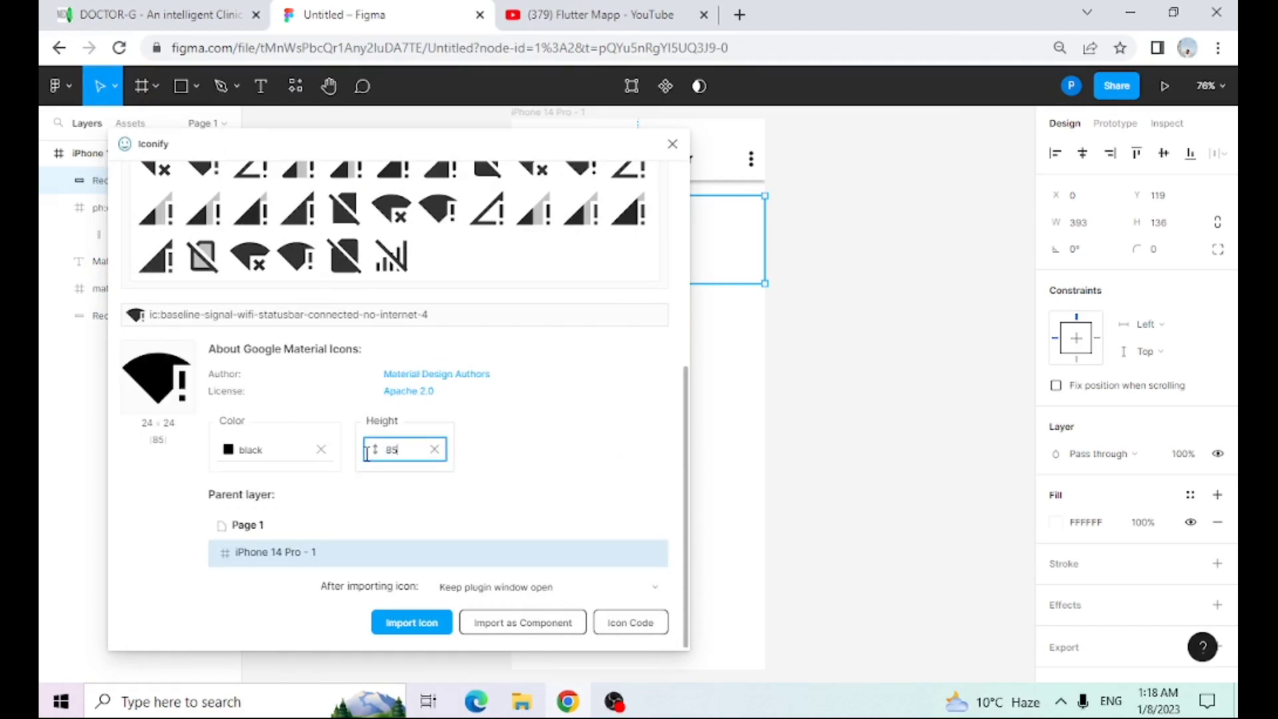
{"action": "left_click", "coordinate": [259, 452]}
{"action": "left_click", "coordinate": [268, 505]}
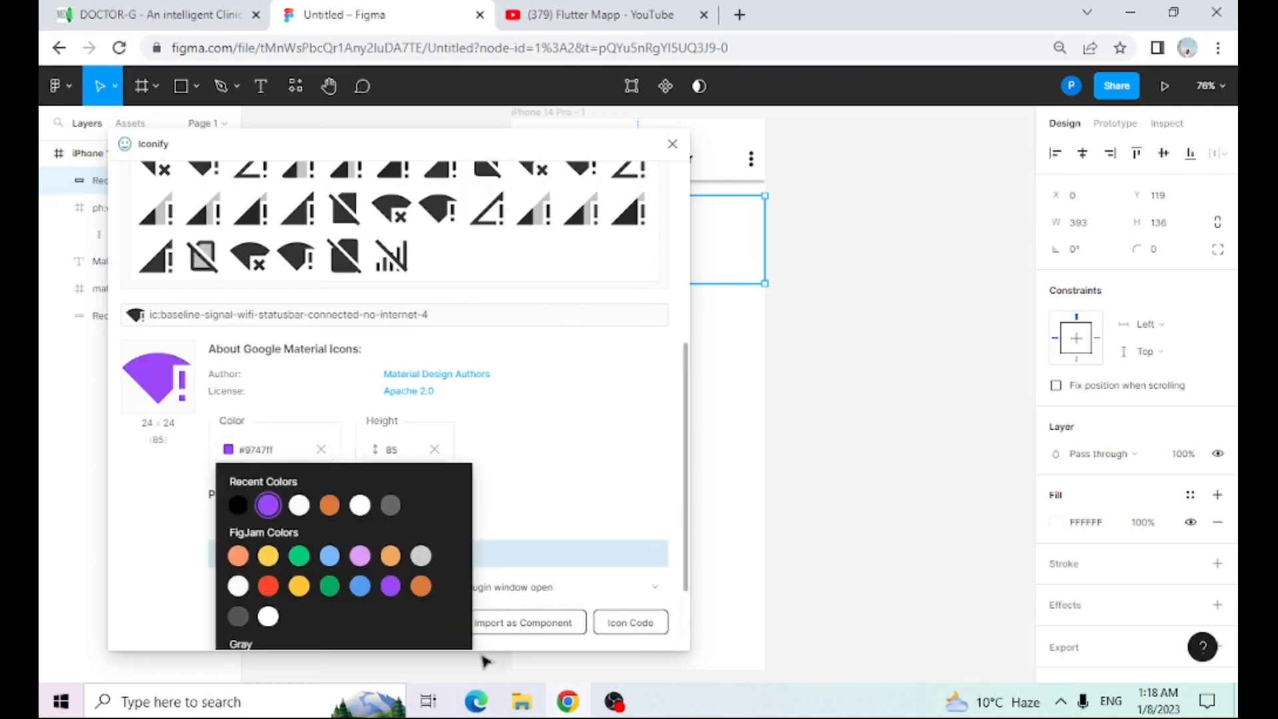
{"action": "left_click", "coordinate": [872, 527]}
{"action": "left_click", "coordinate": [380, 626]}
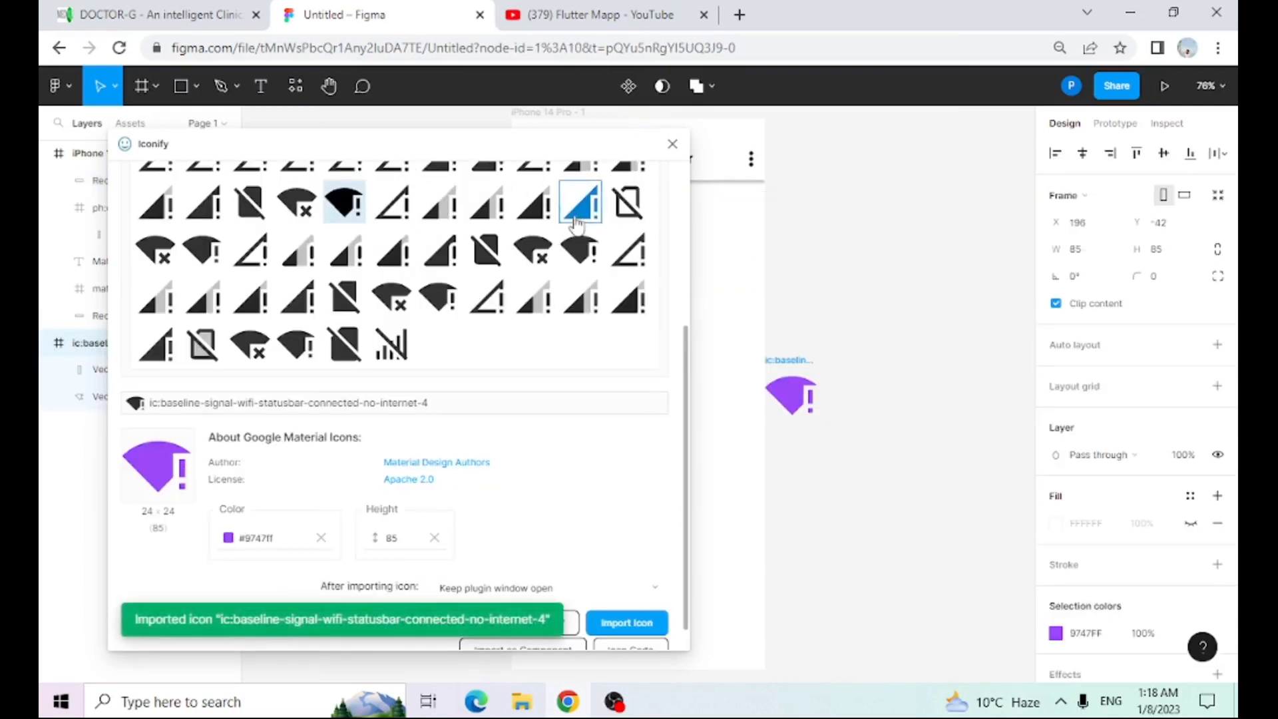
{"action": "left_click", "coordinate": [673, 144]}
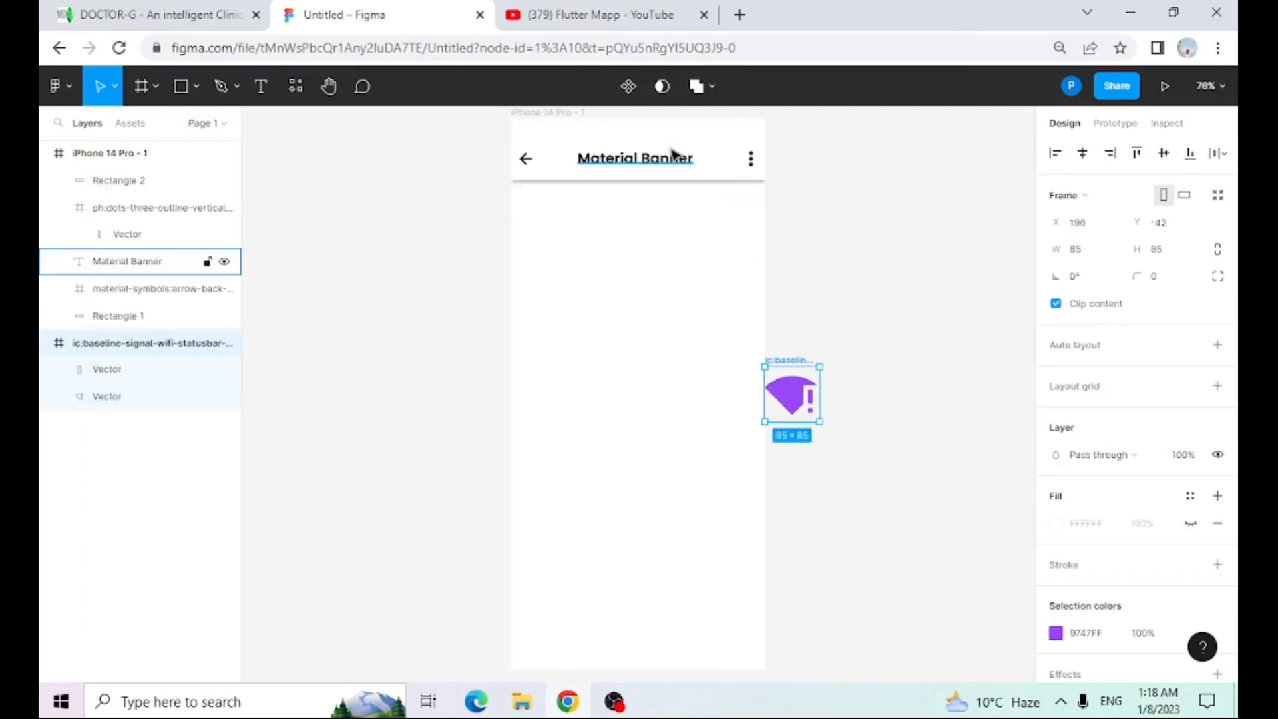
- Try a height of 63 for the no-internet Wi-Fi icon's frame and undo it
{"action": "left_click", "coordinate": [1162, 249]}
{"action": "type", "text": "60"}
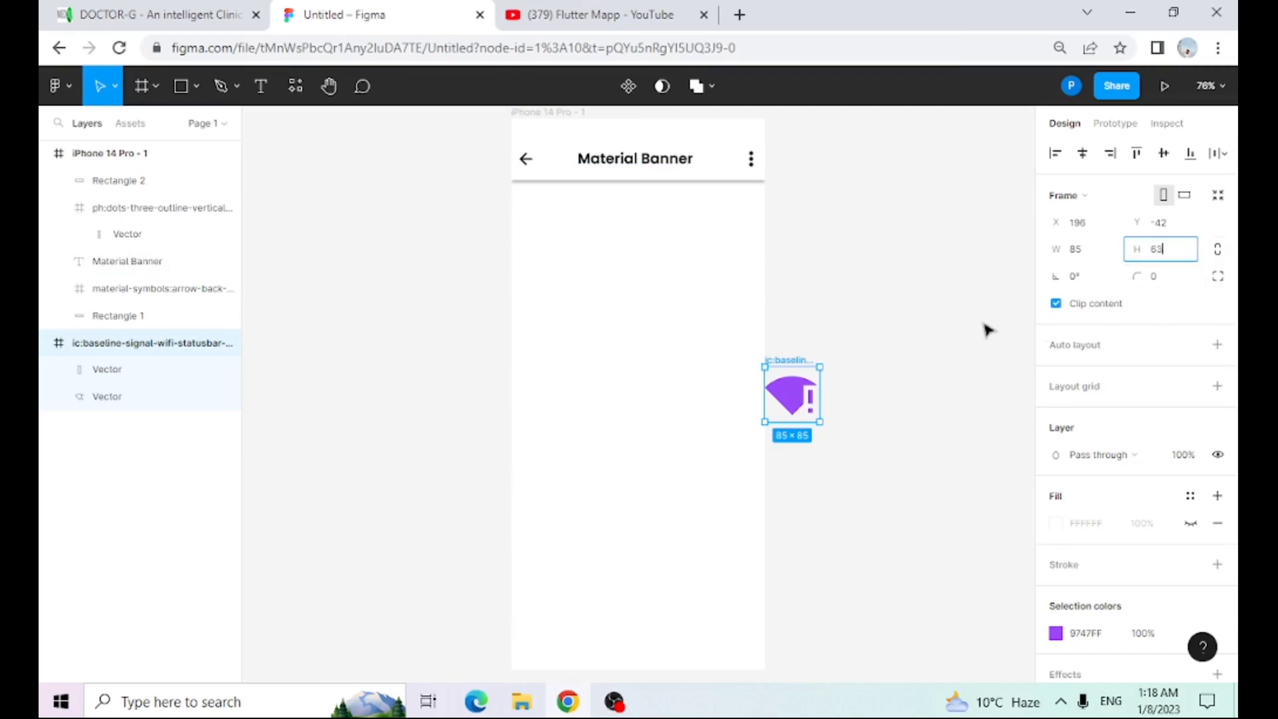
{"action": "left_click", "coordinate": [961, 379]}
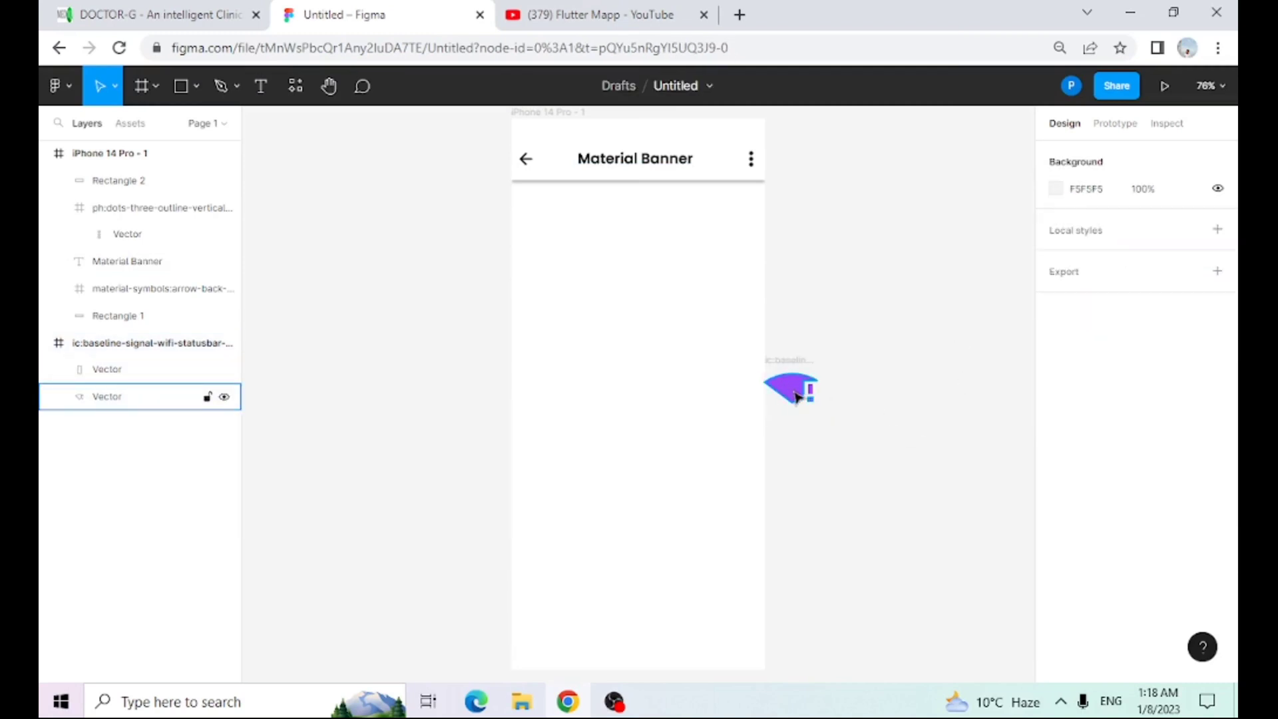
{"action": "left_click", "coordinate": [802, 386]}
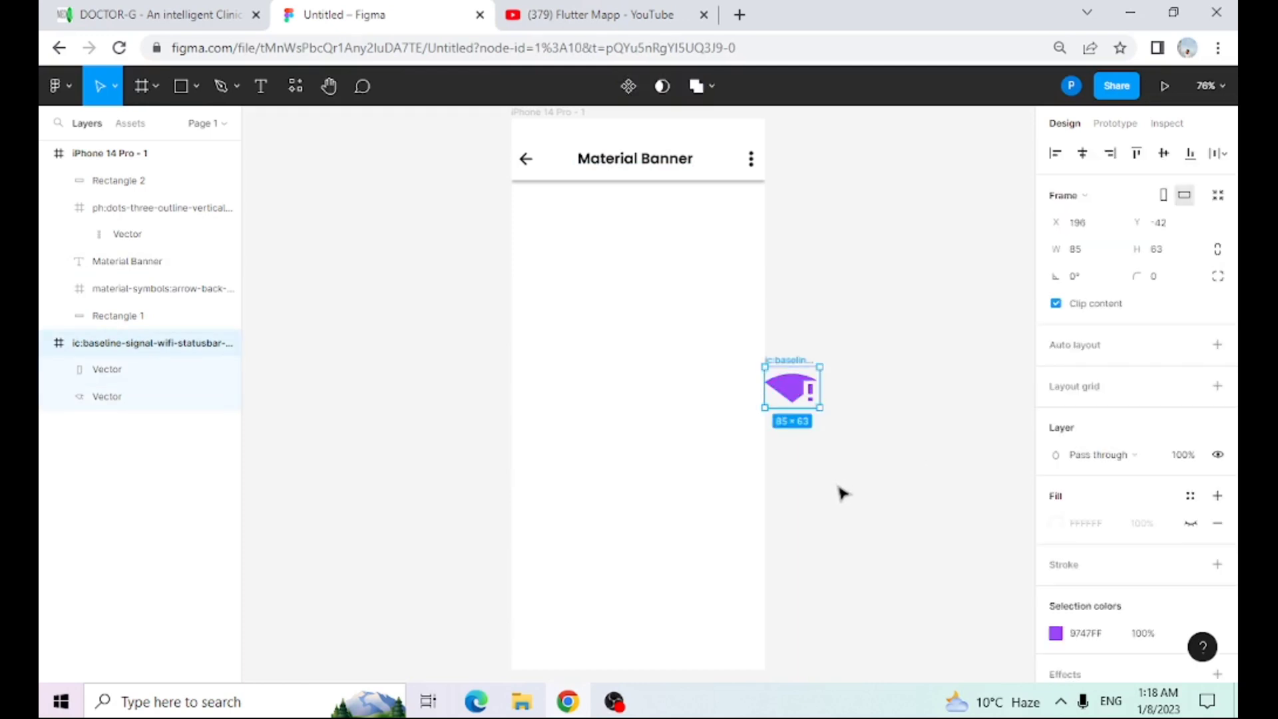
{"action": "key", "text": "ctrl+z"}
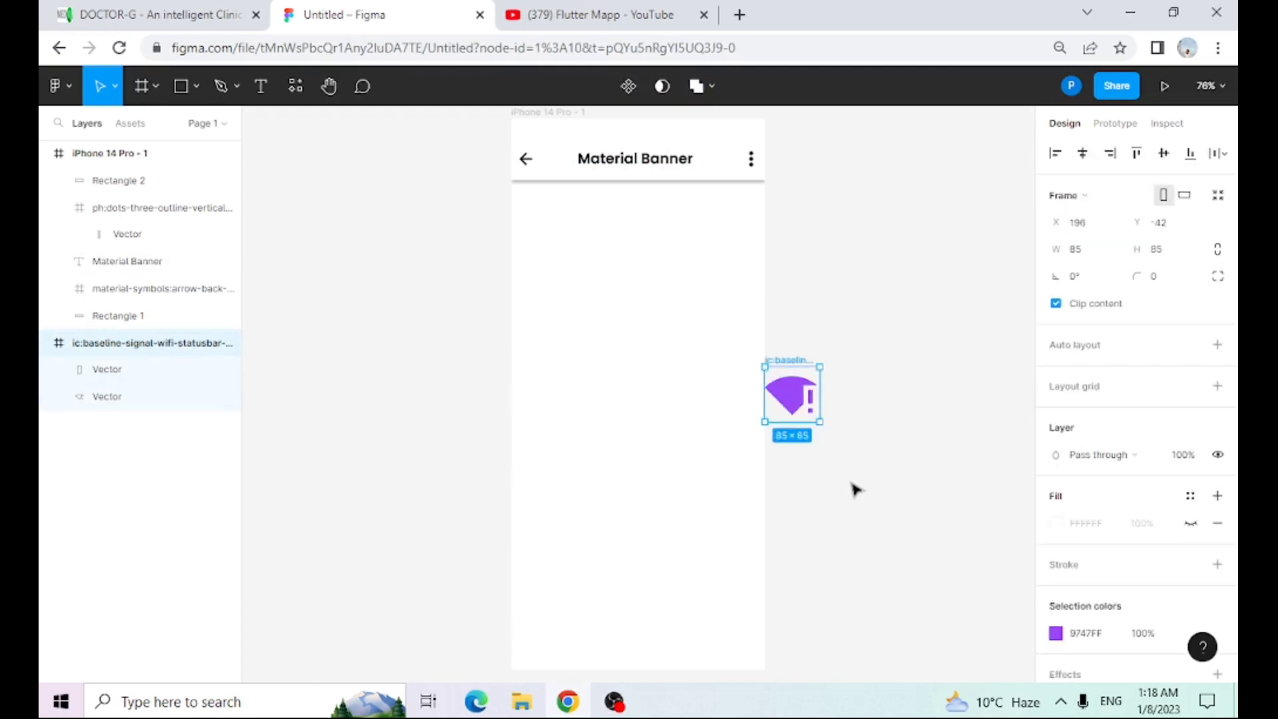
- Move the no-internet Wi-Fi icon into the phone frame, near the left edge of the white banner at about X 8, Y 136
{"action": "left_click_drag", "start_coordinate": [803, 406], "coordinate": [548, 235]}
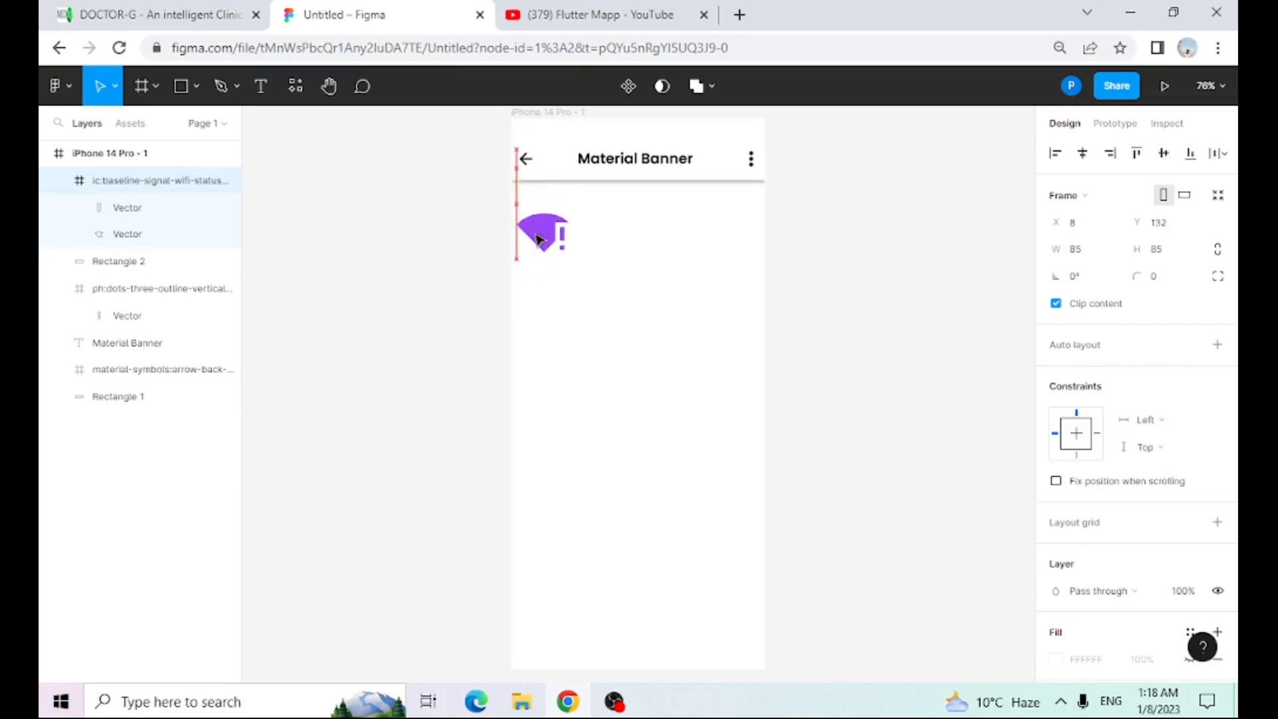
{"action": "left_click", "coordinate": [656, 243]}
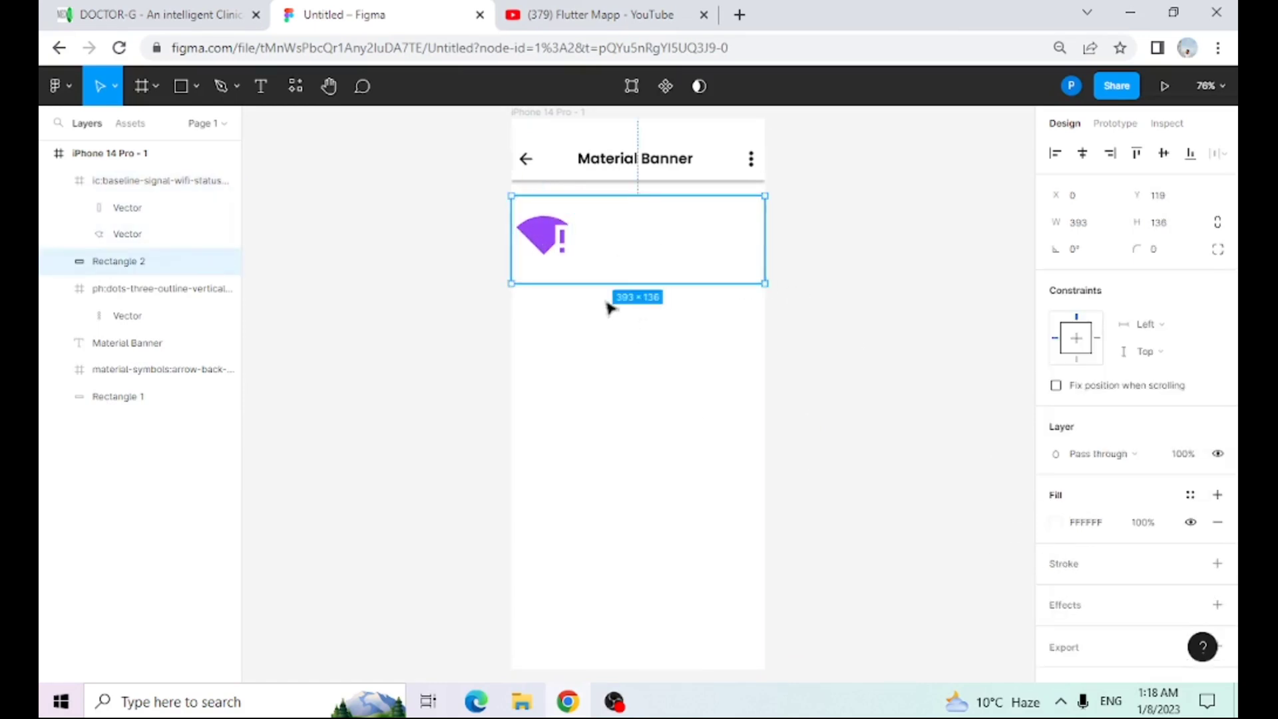
{"action": "left_click", "coordinate": [930, 295]}
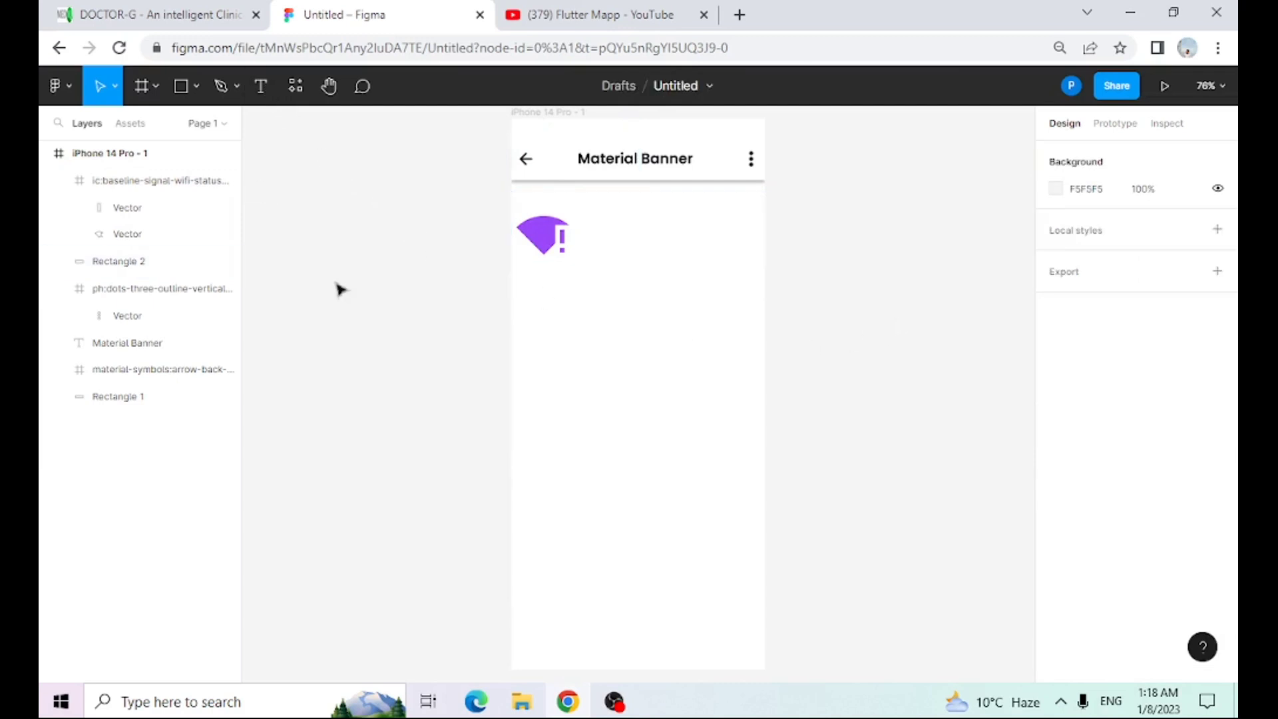
{"action": "left_click", "coordinate": [558, 233]}
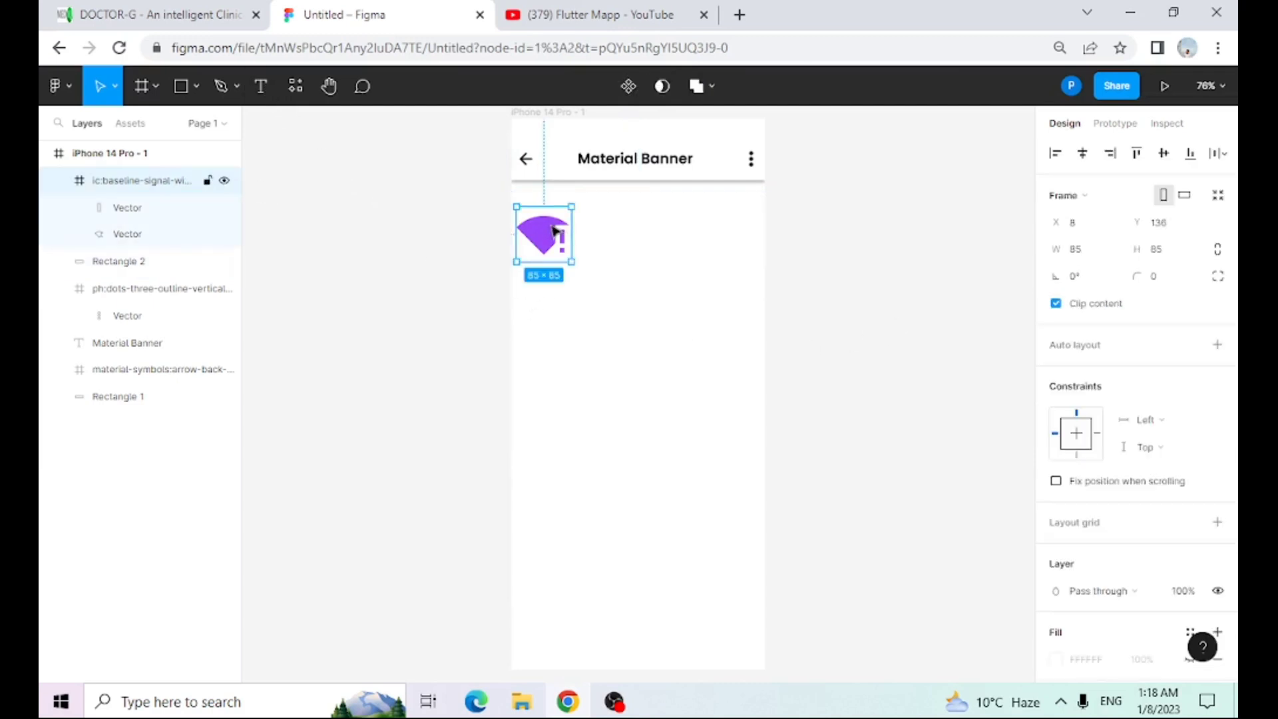
{"action": "left_click", "coordinate": [933, 342]}
{"action": "left_click", "coordinate": [262, 87]}
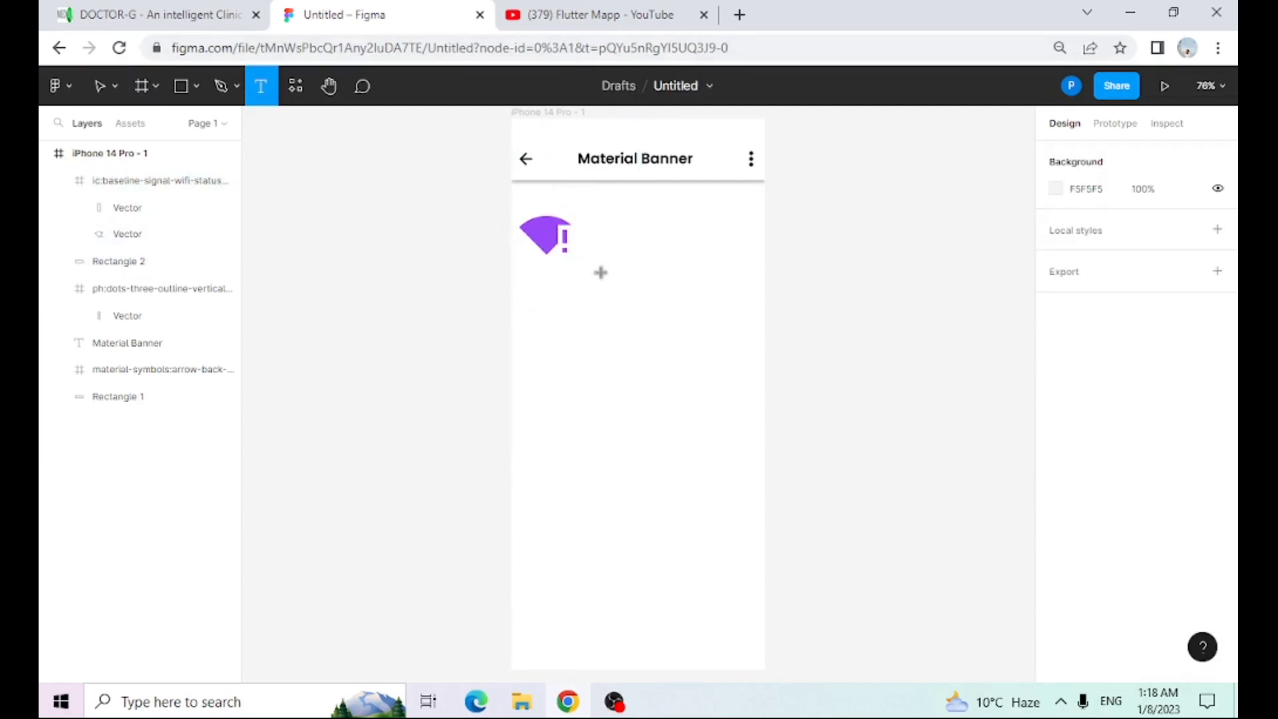
{"action": "left_click_drag", "start_coordinate": [588, 217], "coordinate": [758, 274]}
{"action": "key", "text": "Escape"}
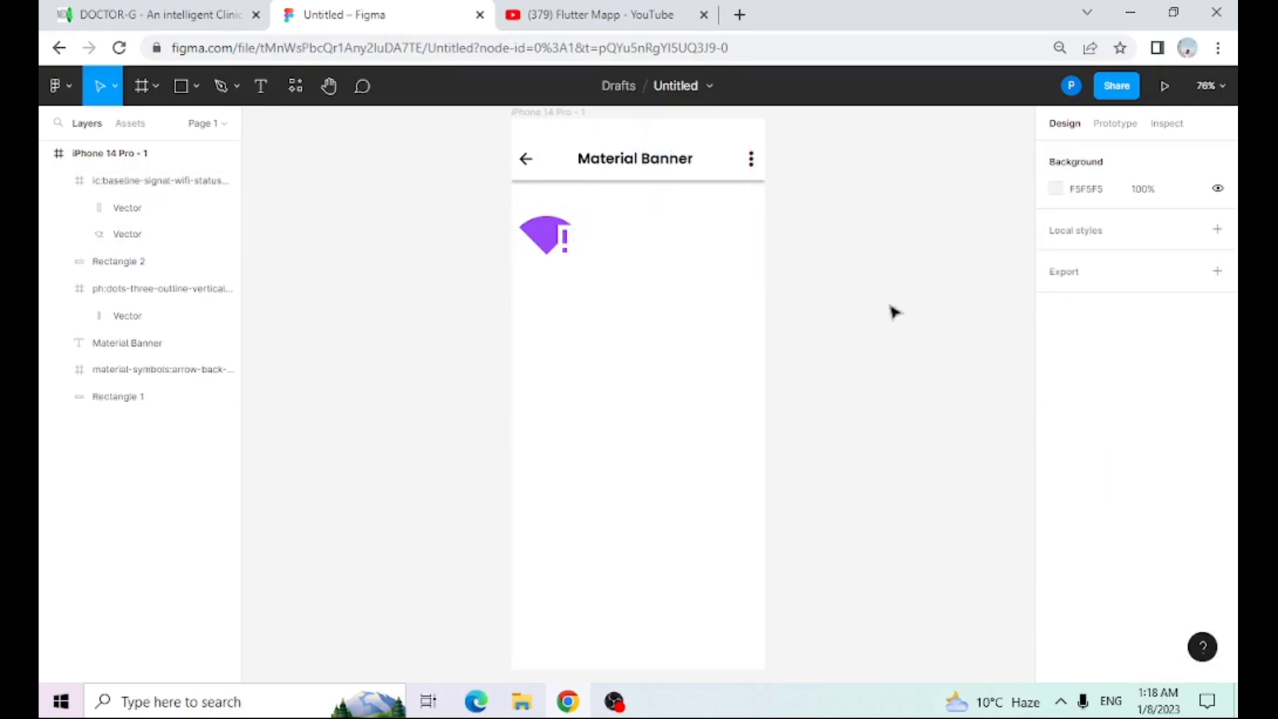
- Add a text box about 266 × 65 beside the Wi-Fi icon in the banner, reading "You have lost conection to the internet"
{"action": "left_click", "coordinate": [667, 245]}
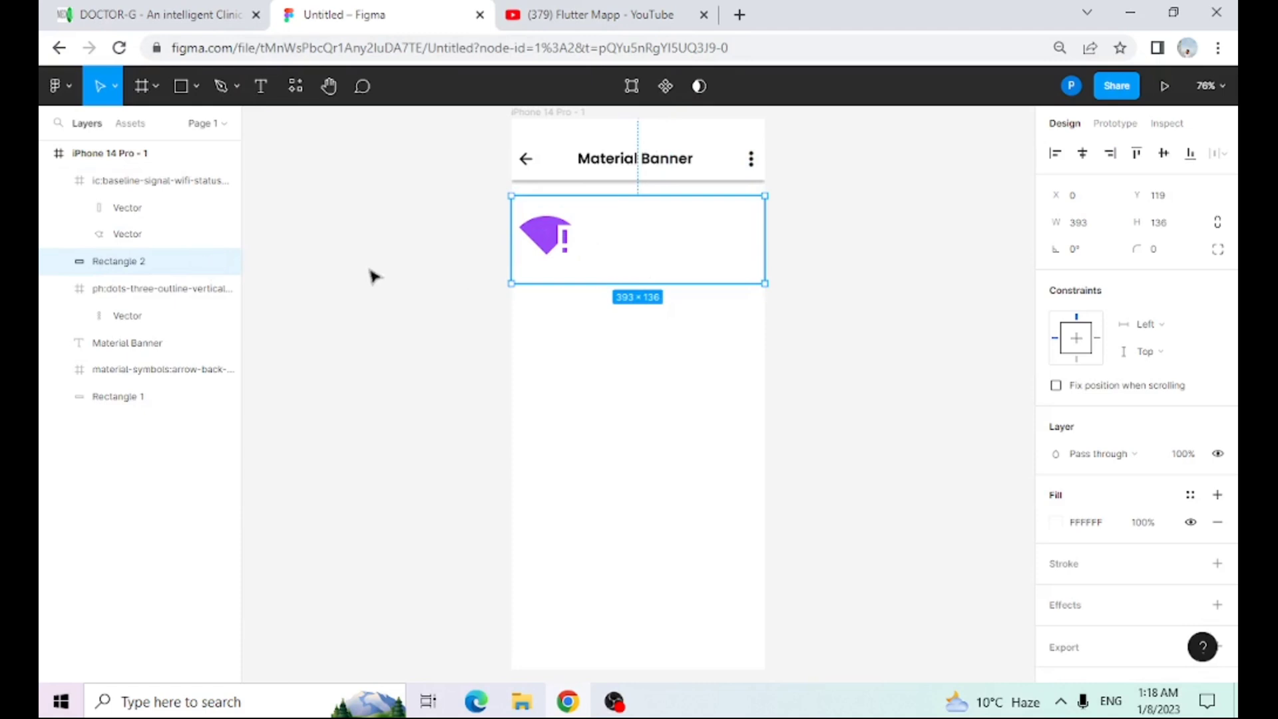
{"action": "left_click", "coordinate": [261, 85]}
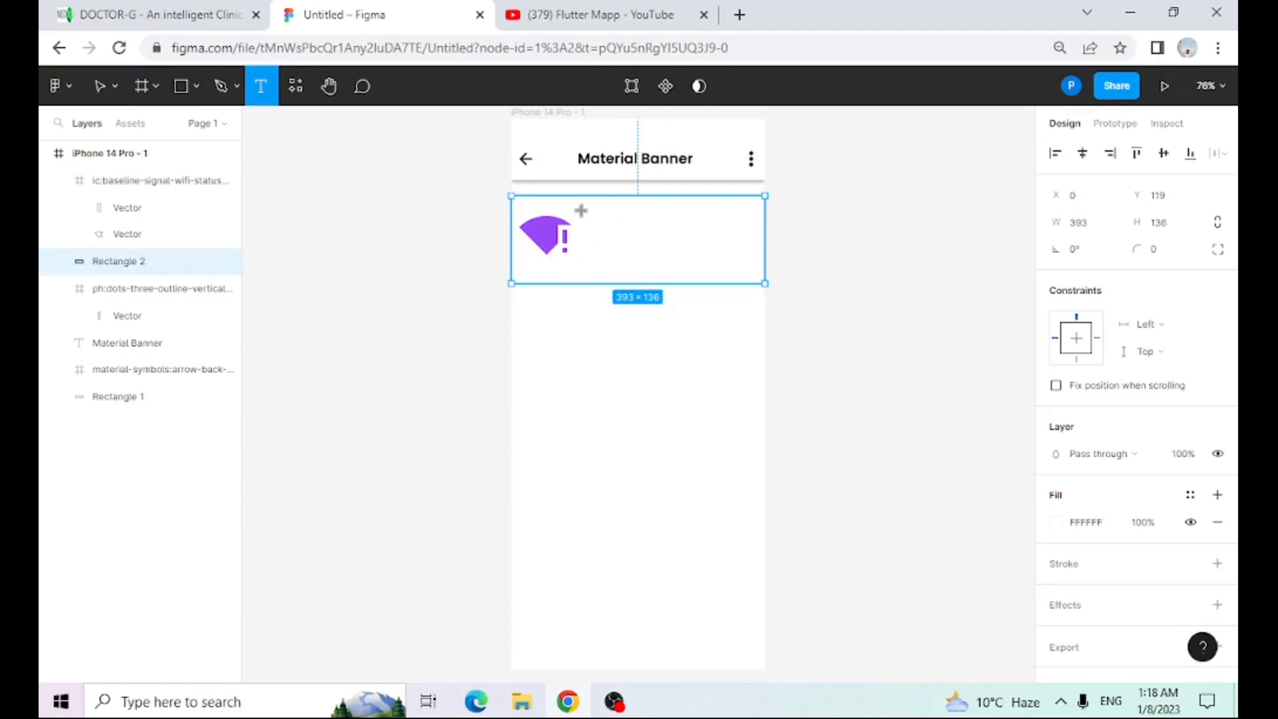
{"action": "left_click_drag", "start_coordinate": [582, 212], "coordinate": [757, 258]}
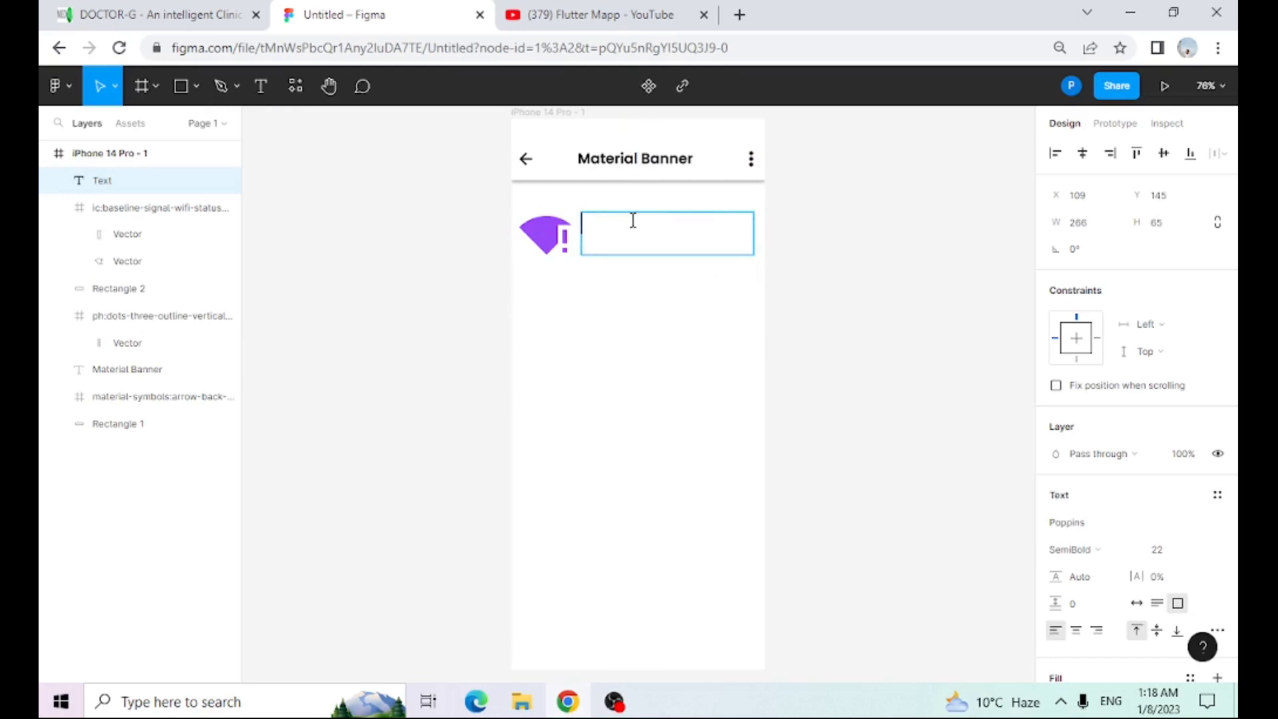
{"action": "type", "text": "You have lost co"}
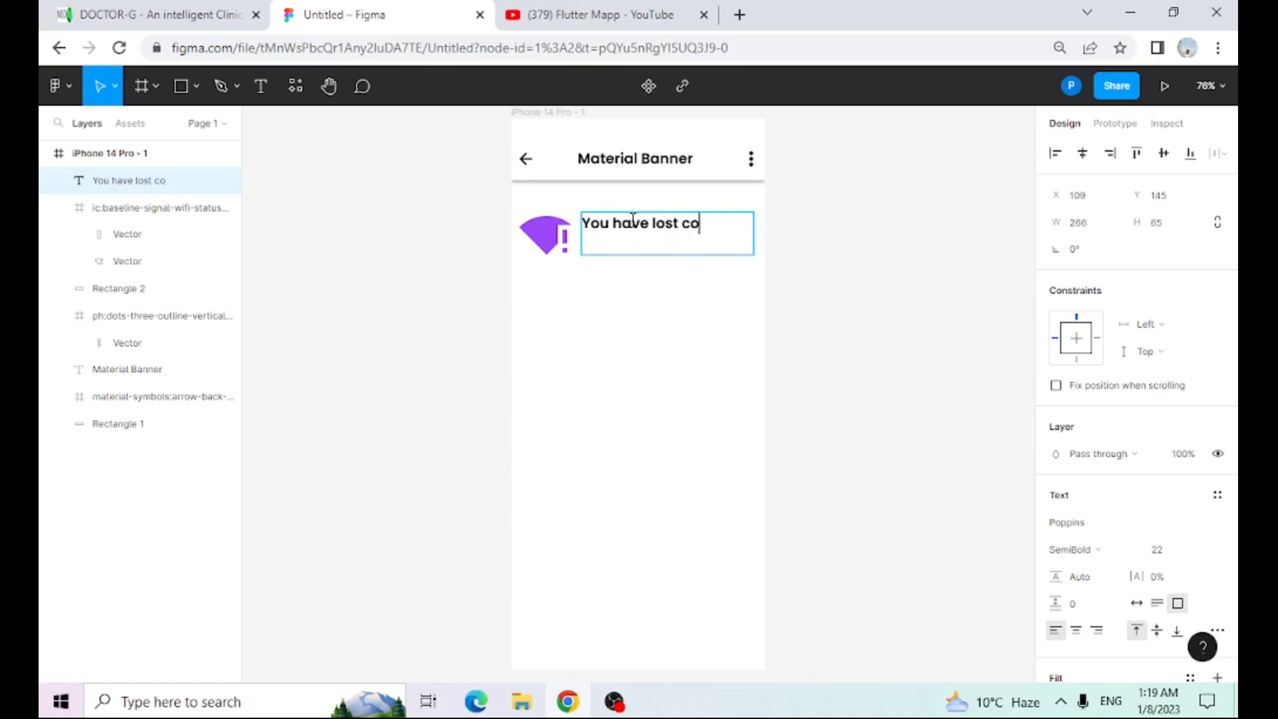
{"action": "type", "text": "nection to the i"}
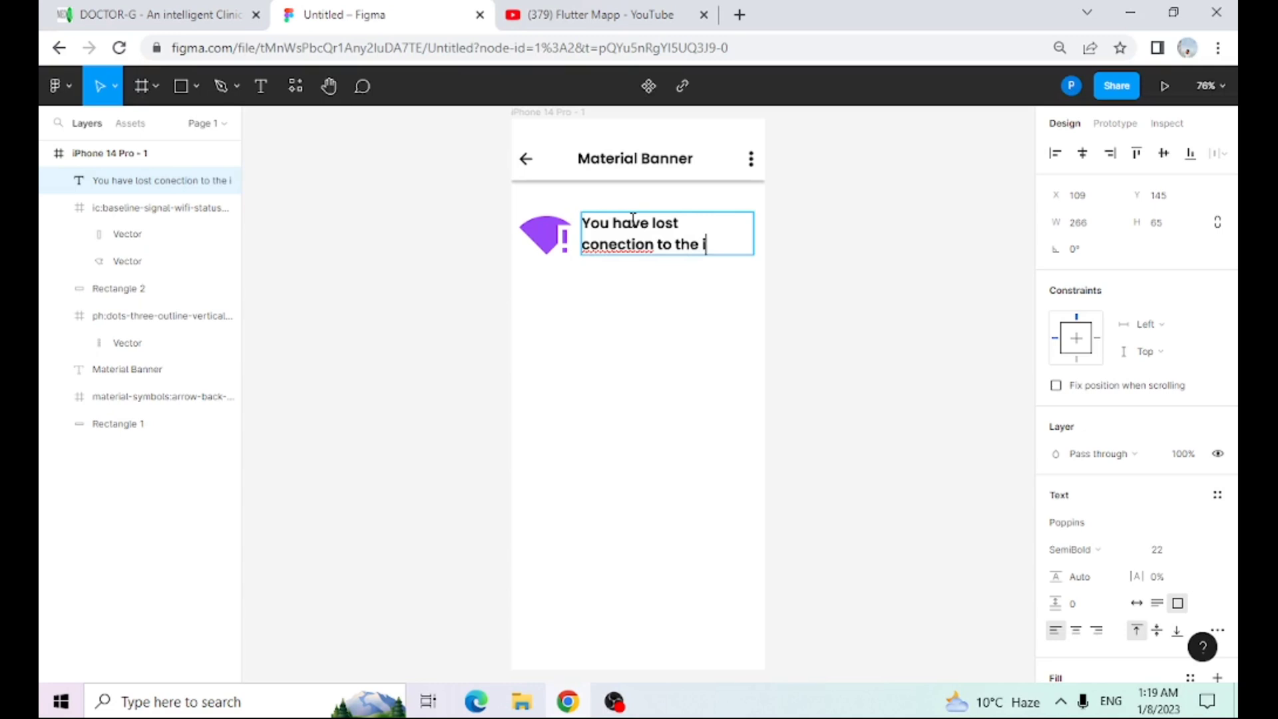
{"action": "type", "text": "nternet"}
{"action": "key", "text": "Escape"}
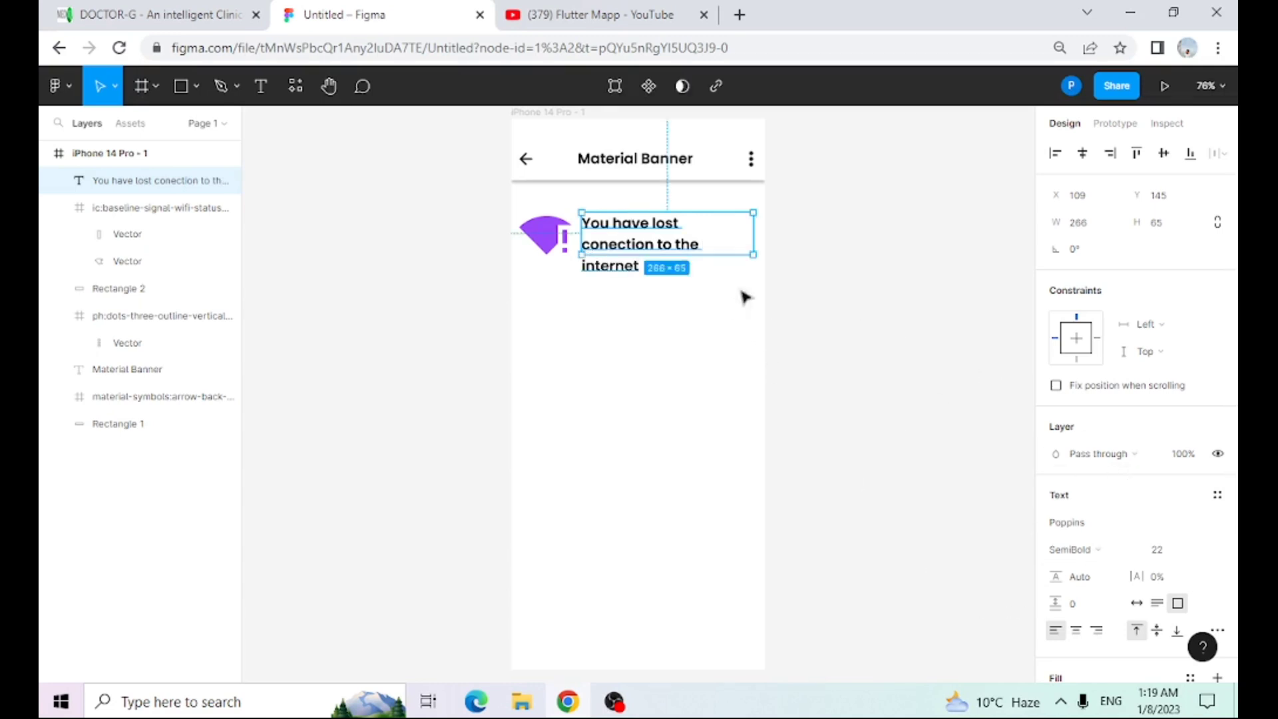
- Set the lost-connection message to font size 17 and Medium weight
{"action": "double_click", "coordinate": [652, 236]}
{"action": "left_click", "coordinate": [1172, 553]}
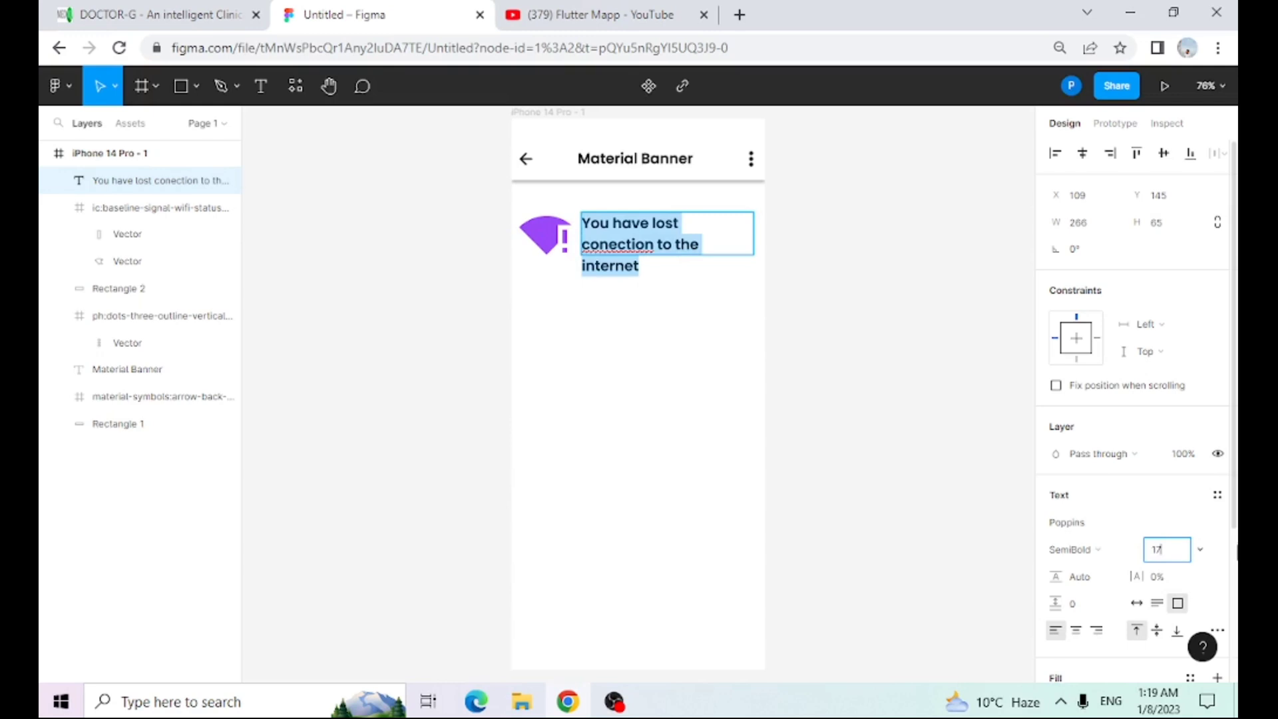
{"action": "key", "text": "Return"}
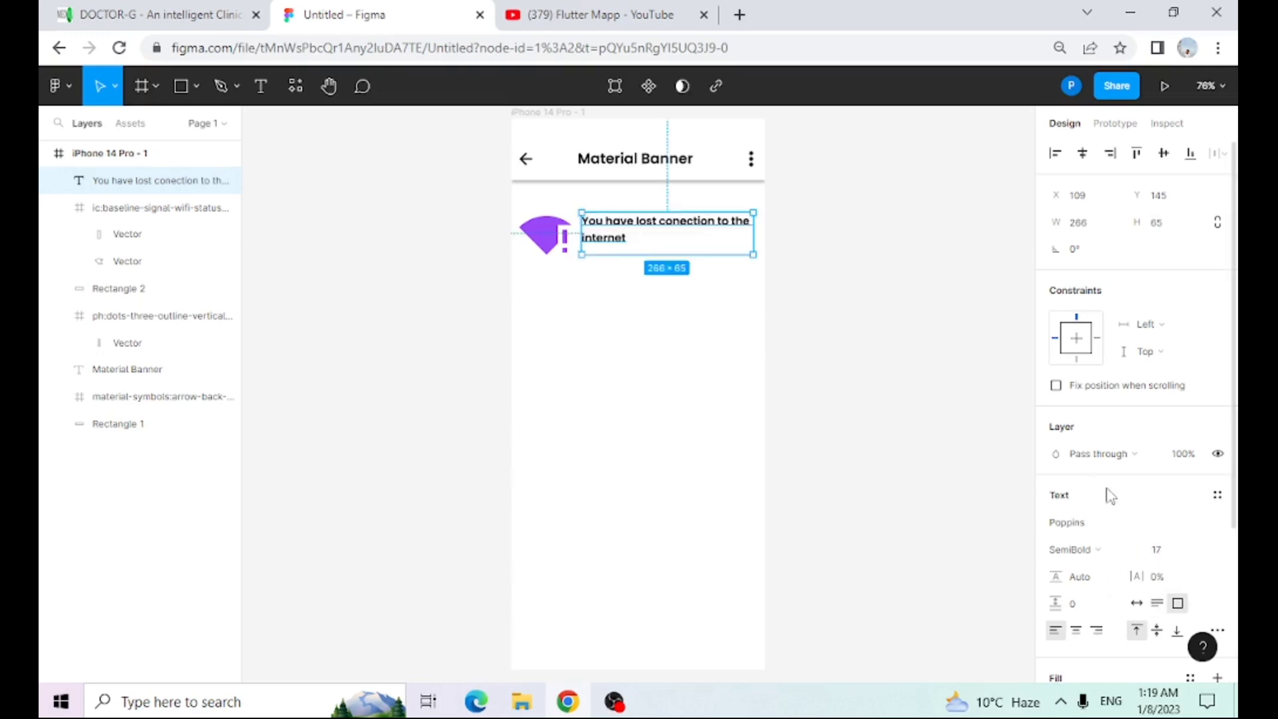
{"action": "left_click", "coordinate": [1107, 558]}
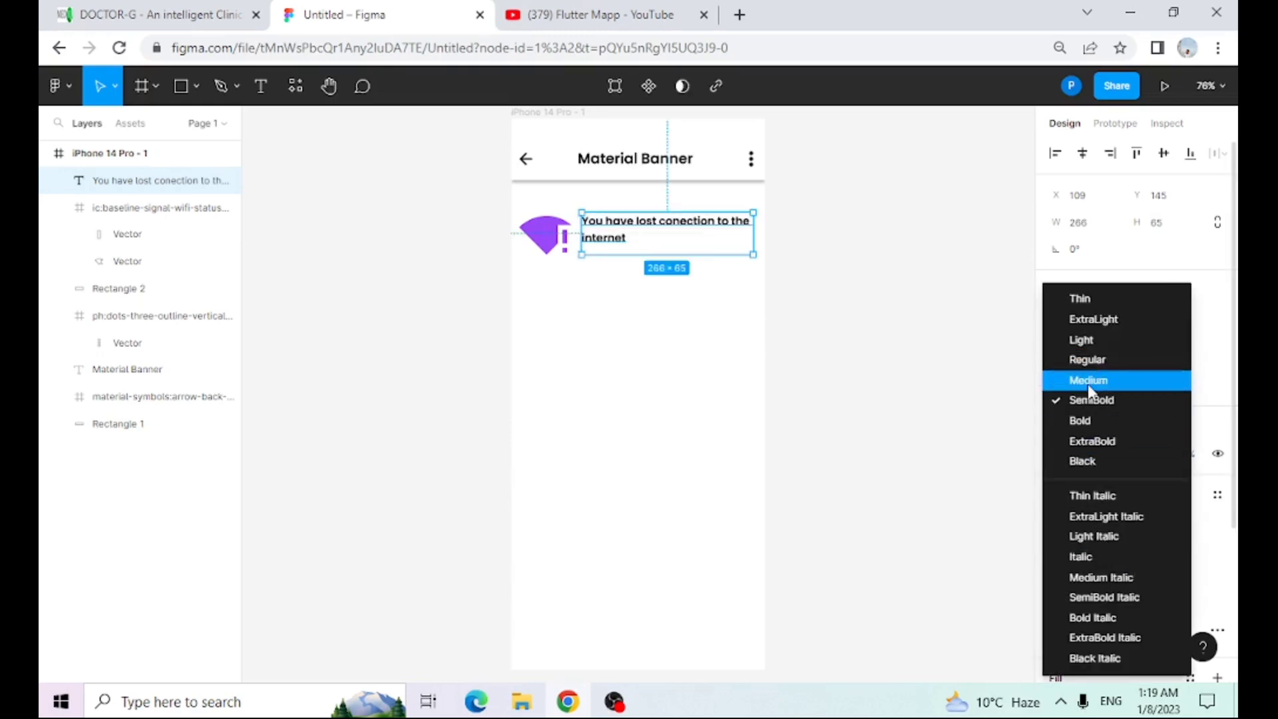
{"action": "left_click", "coordinate": [1088, 377]}
{"action": "left_click", "coordinate": [864, 362]}
- Append ". this app is offline" to the end of the lost-connection message
{"action": "left_click", "coordinate": [650, 251]}
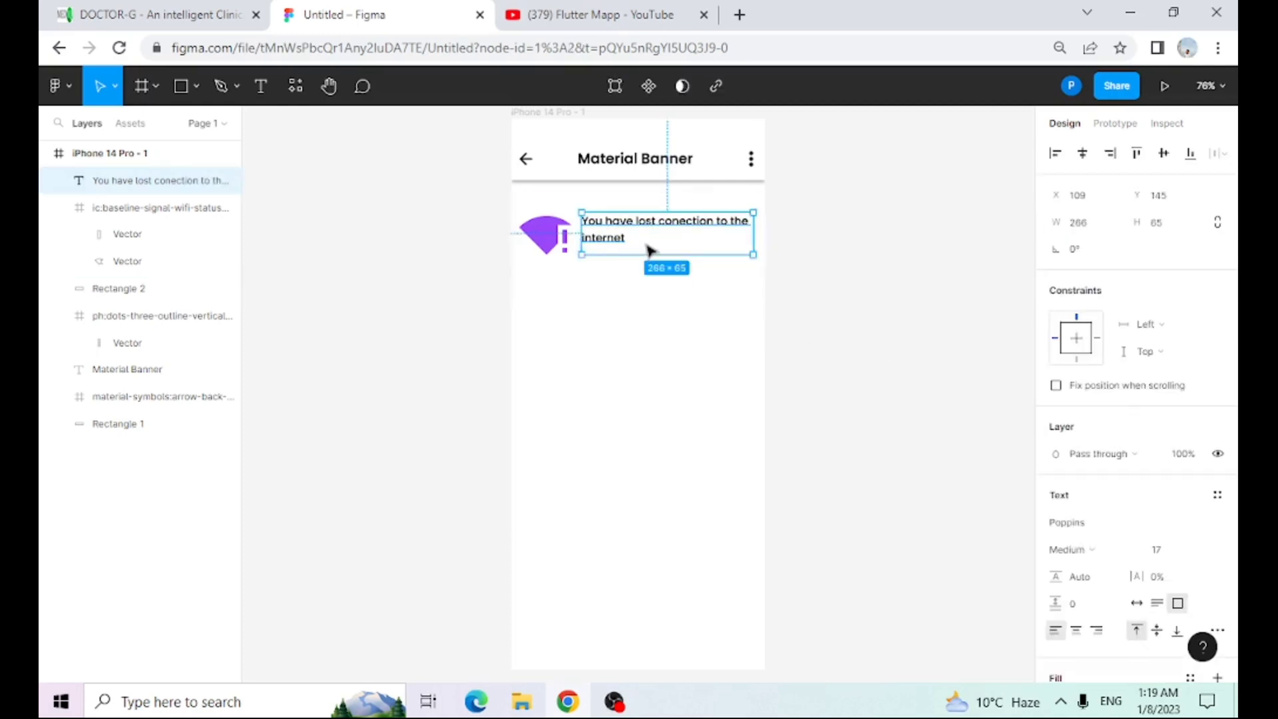
{"action": "double_click", "coordinate": [650, 253]}
{"action": "left_click", "coordinate": [720, 233]}
{"action": "double_click", "coordinate": [677, 224]}
{"action": "key", "text": "Right"}
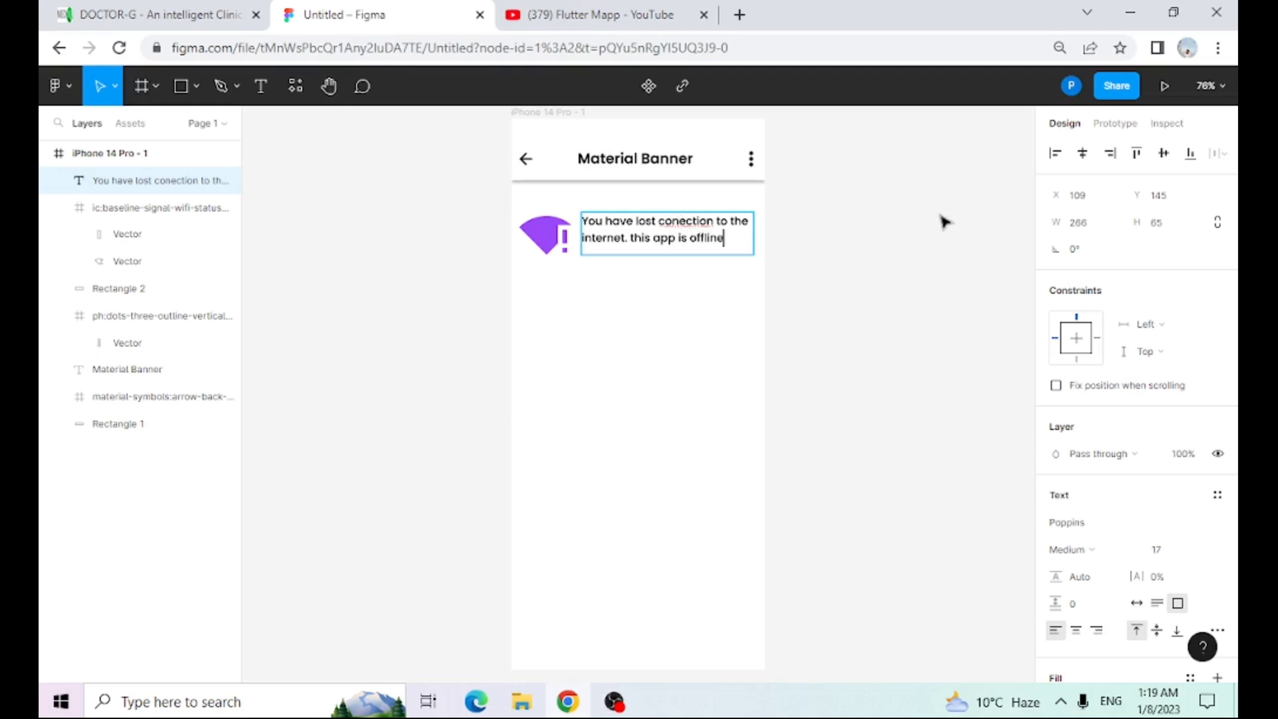
{"action": "key", "text": "Escape"}
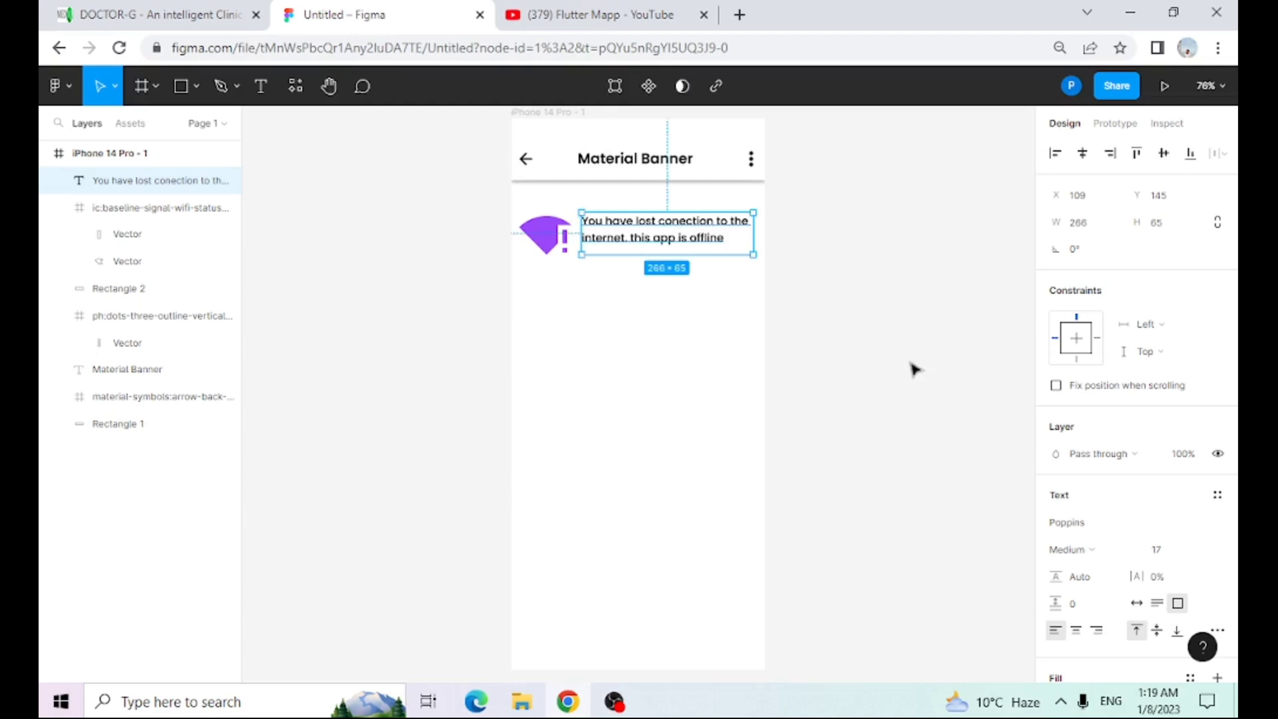
{"action": "left_click", "coordinate": [827, 346]}
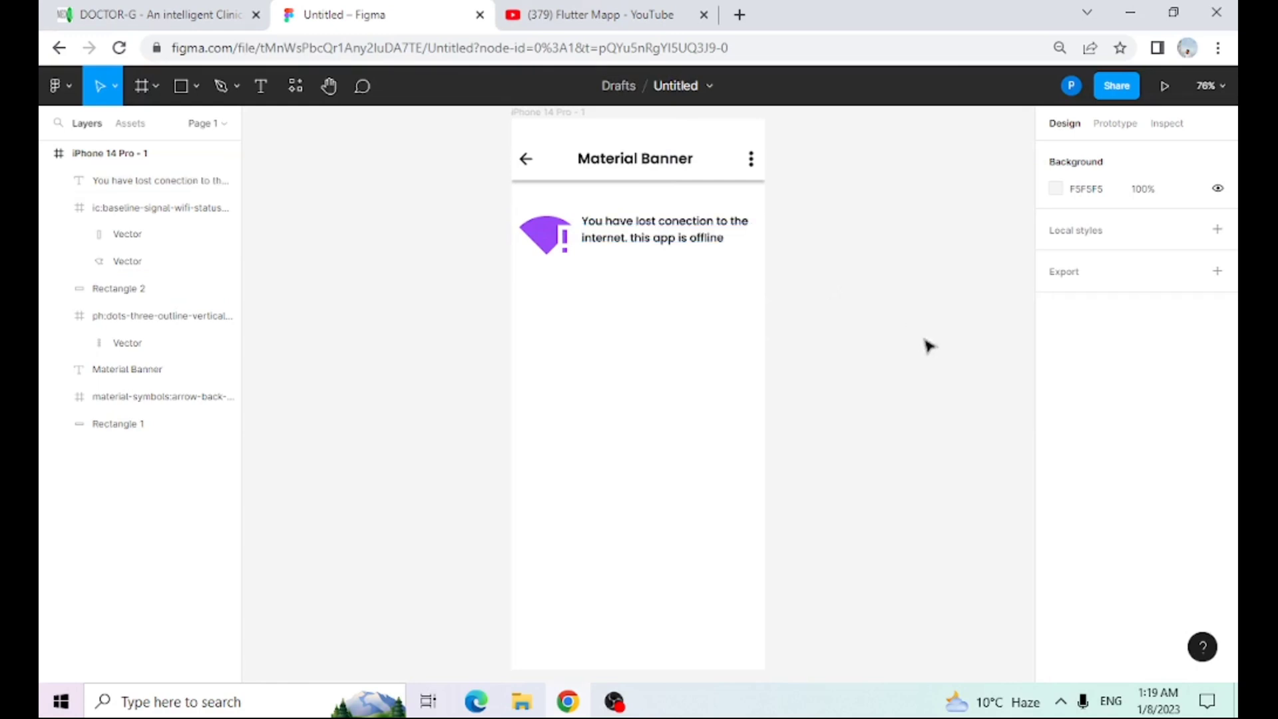
- Add a text box about 144 × 29 below the offline message, reading "TURN ON WIFI"
{"action": "left_click", "coordinate": [260, 86]}
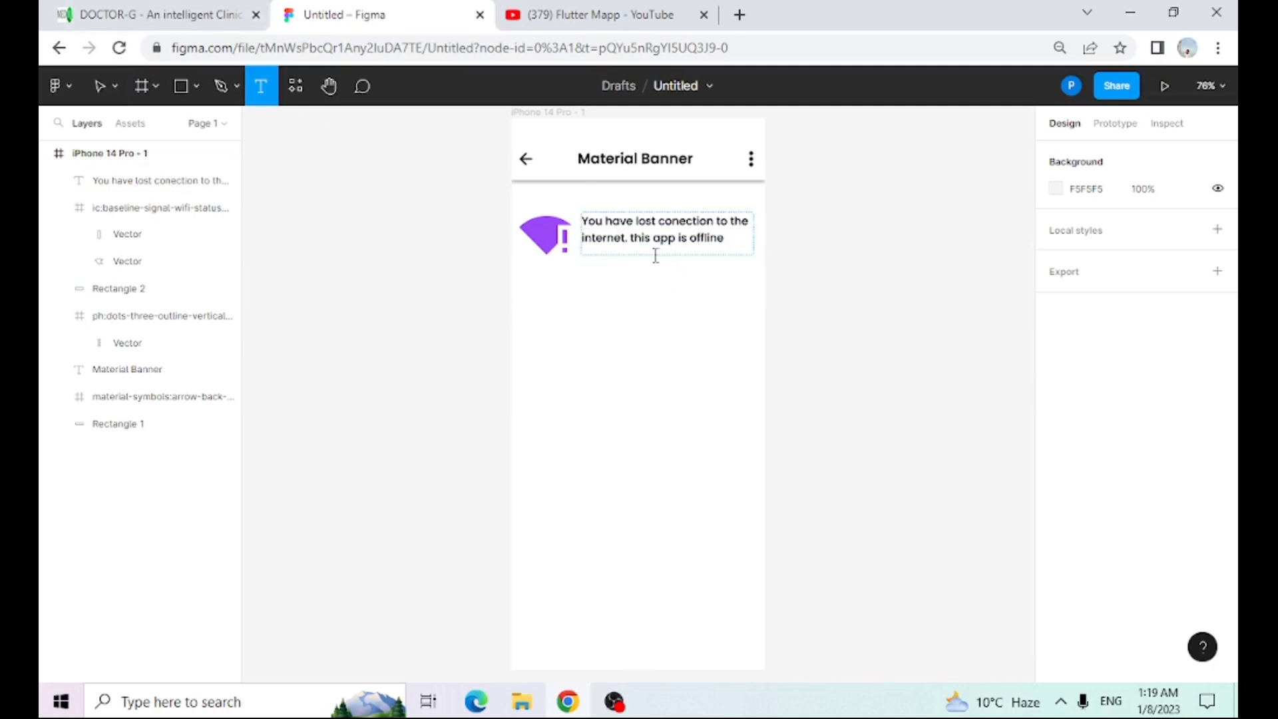
{"action": "left_click_drag", "start_coordinate": [730, 273], "coordinate": [637, 261]}
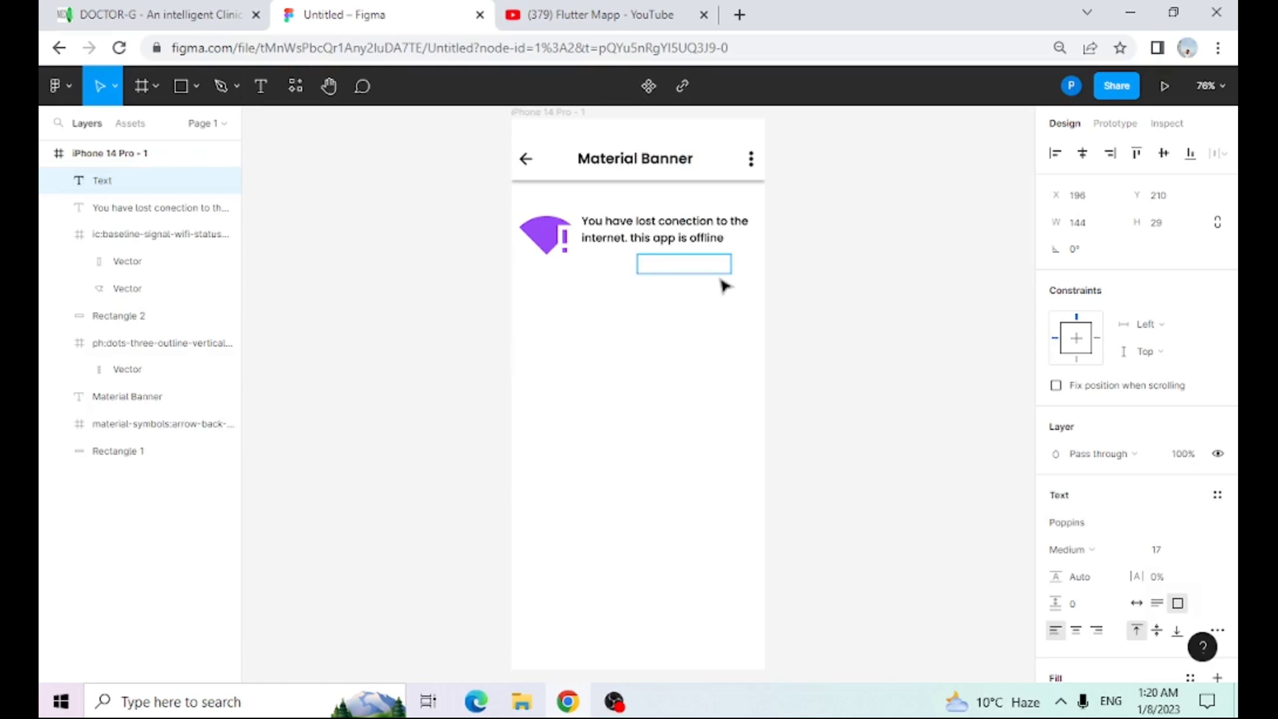
{"action": "type", "text": "T"}
{"action": "key", "text": "BackSpace"}
{"action": "type", "text": "TURN ON WIFI"}
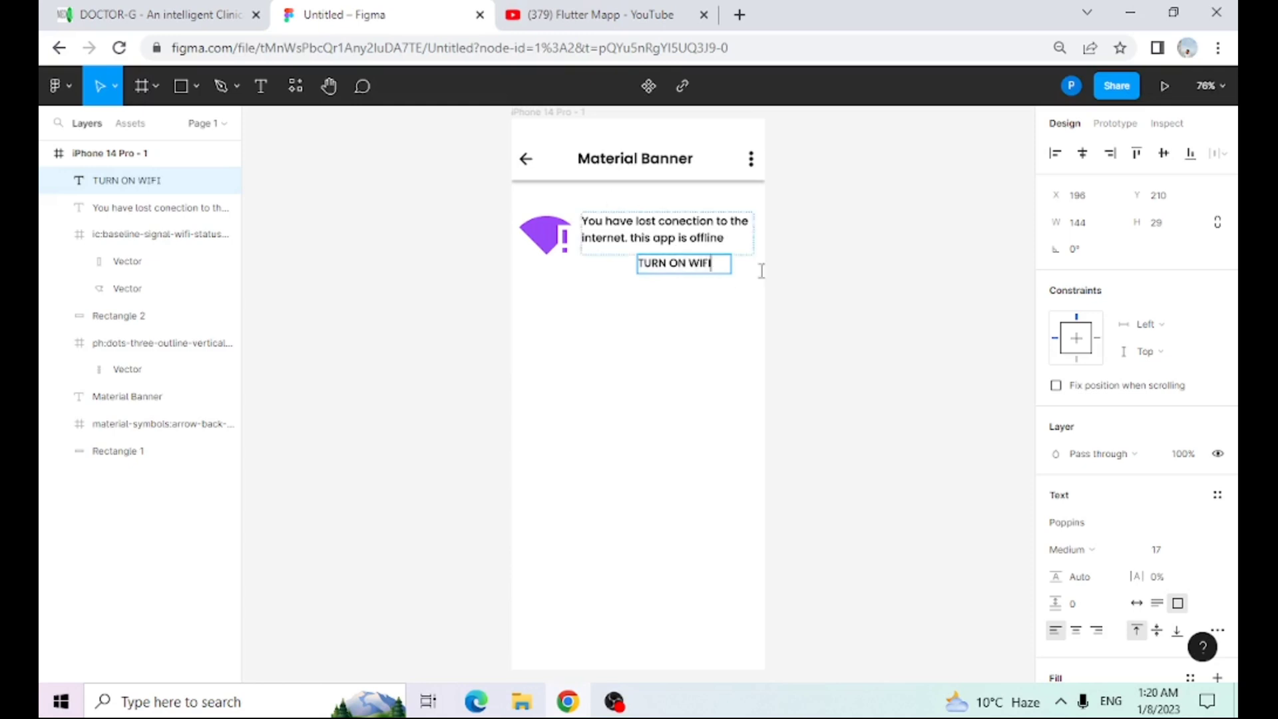
{"action": "key", "text": "Escape"}
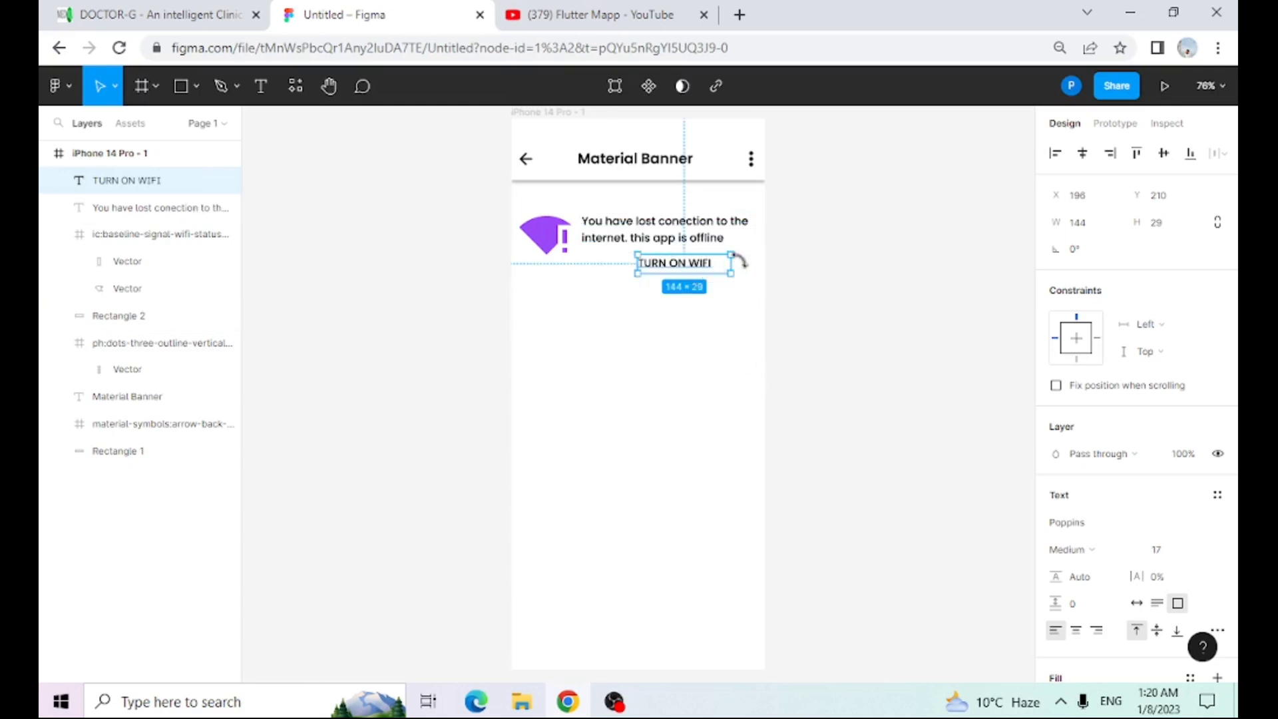
- Narrow the TURN ON WIFI text box to about 133 wide and set its font size to 18
{"action": "left_click_drag", "start_coordinate": [731, 265], "coordinate": [724, 265]}
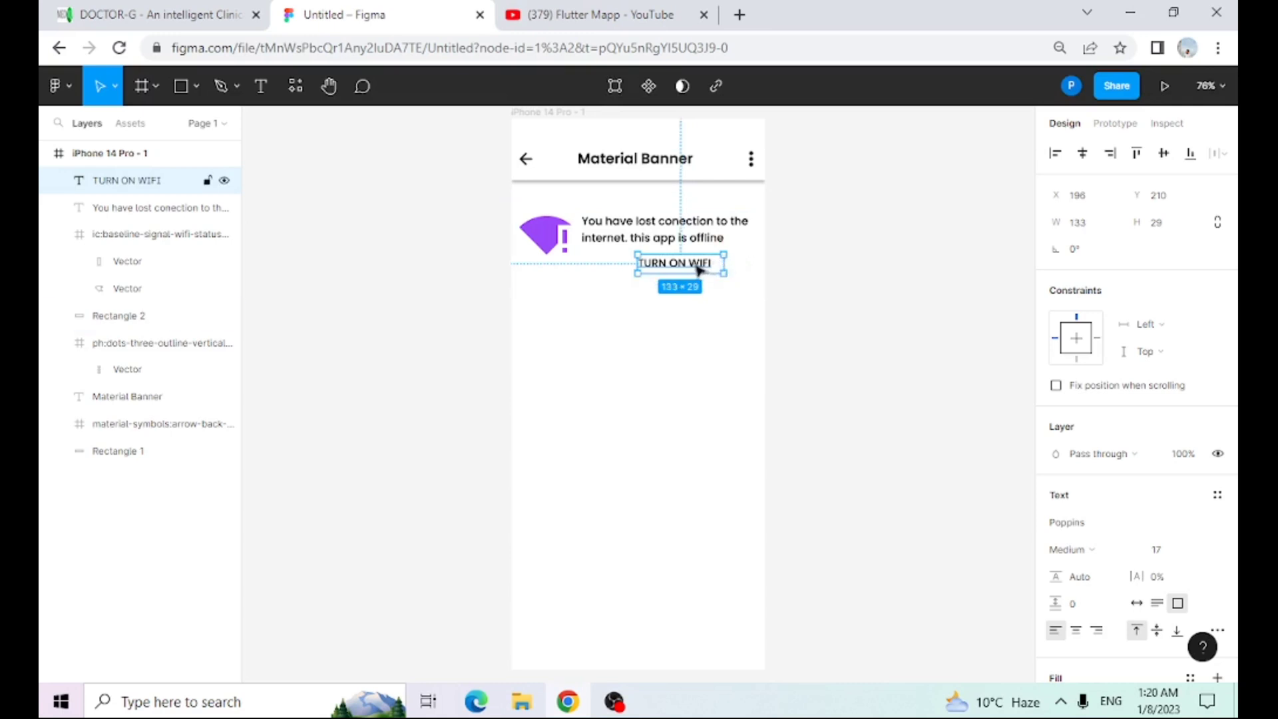
{"action": "double_click", "coordinate": [699, 268]}
{"action": "left_click", "coordinate": [1157, 551]}
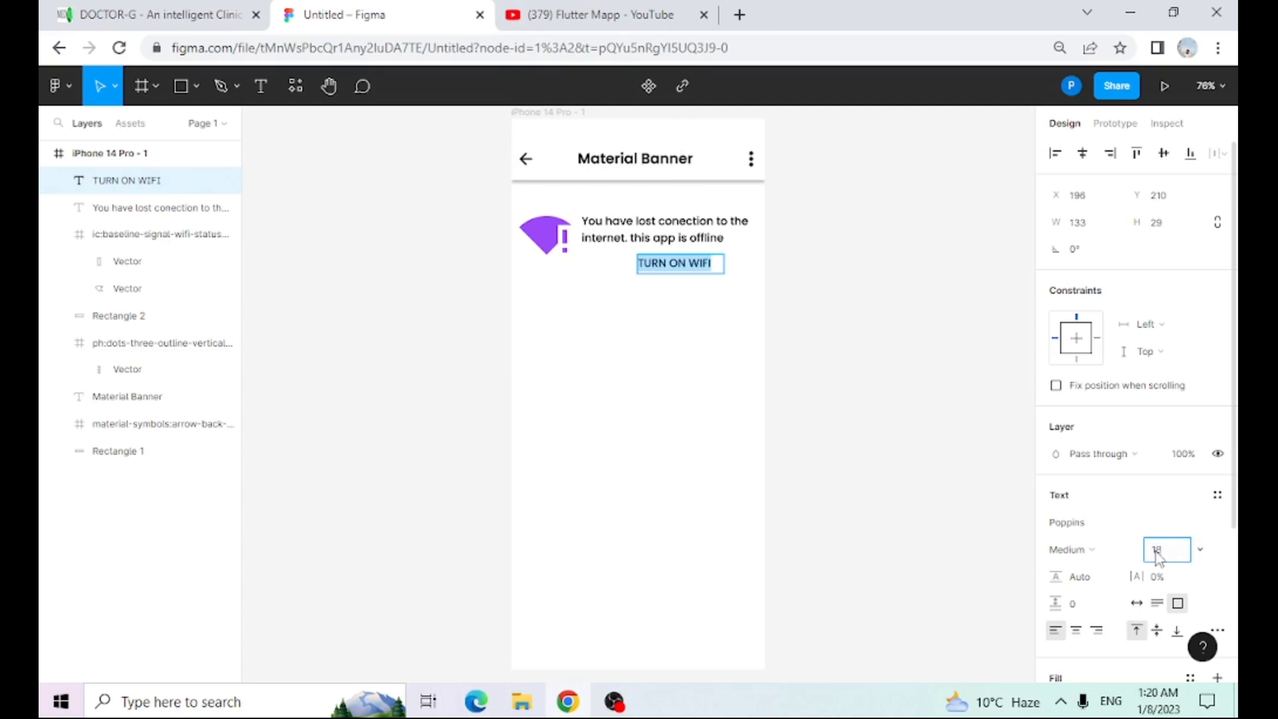
{"action": "left_click", "coordinate": [919, 449]}
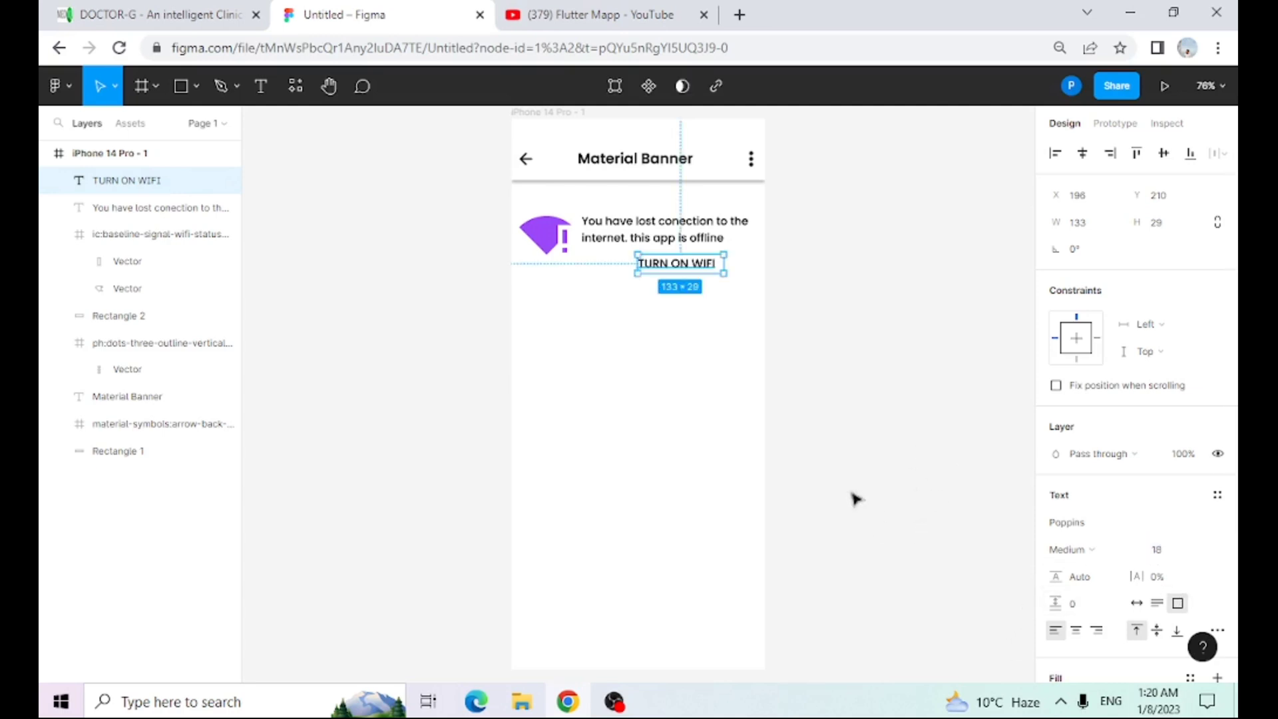
- Change the fill color of the TURN ON WIFI text to purple, 9747FF
{"action": "scroll", "coordinate": [1131, 572], "scroll_direction": "down", "scroll_amount": 3}
{"action": "left_click", "coordinate": [1097, 498]}
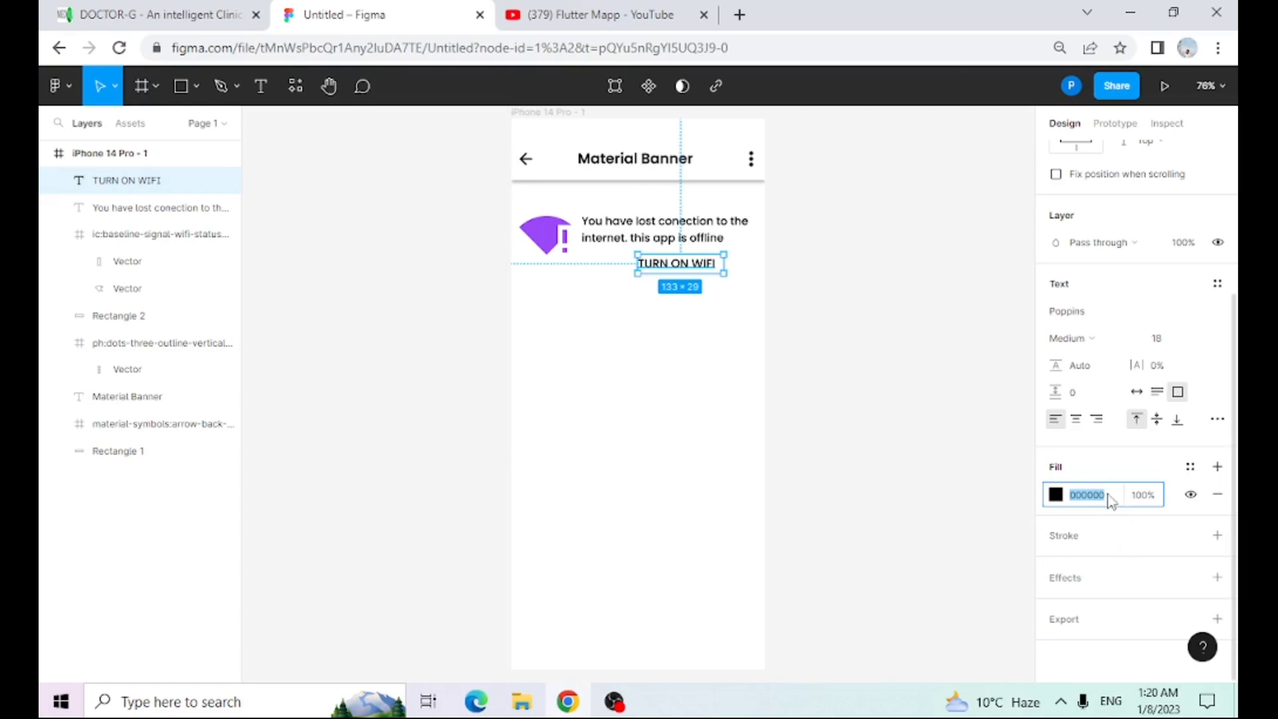
{"action": "type", "text": "9747FF"}
{"action": "left_click", "coordinate": [902, 371]}
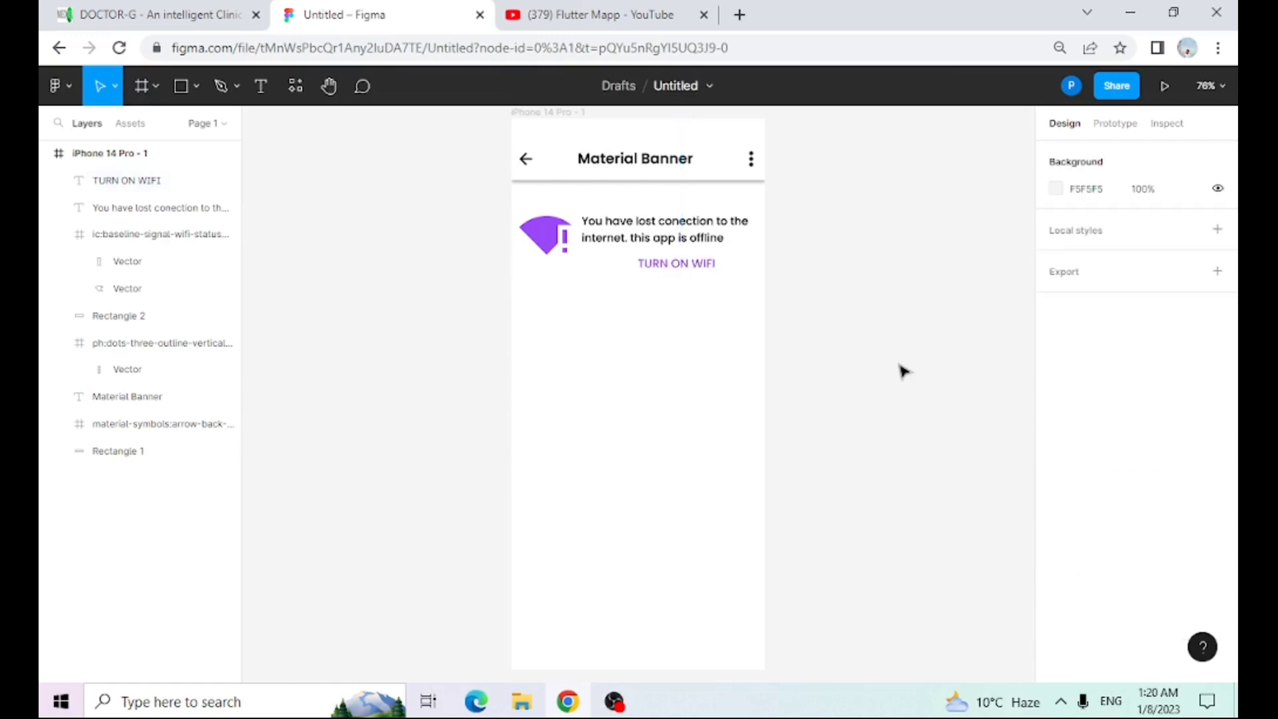
- Move the TURN ON WIFI text horizontally toward the banner's right edge, to about X 255, Y 210
{"action": "left_click_drag", "start_coordinate": [699, 266], "coordinate": [733, 264]}
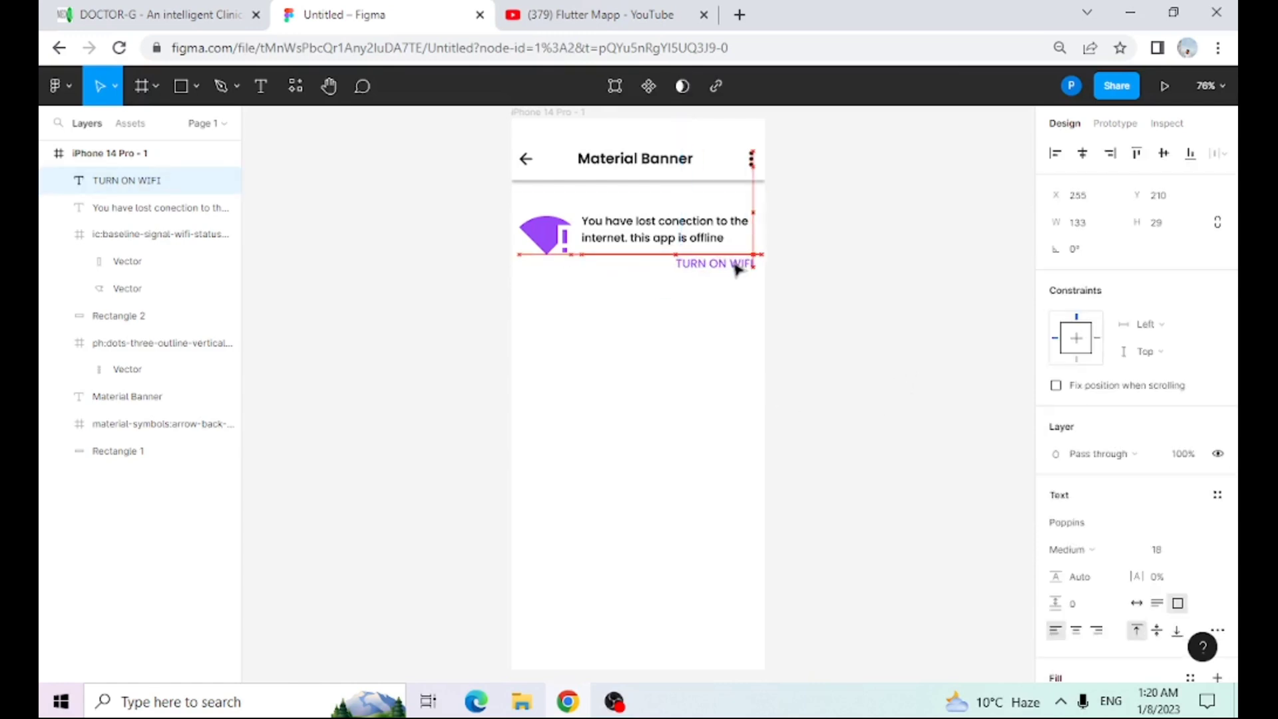
{"action": "left_click", "coordinate": [822, 277]}
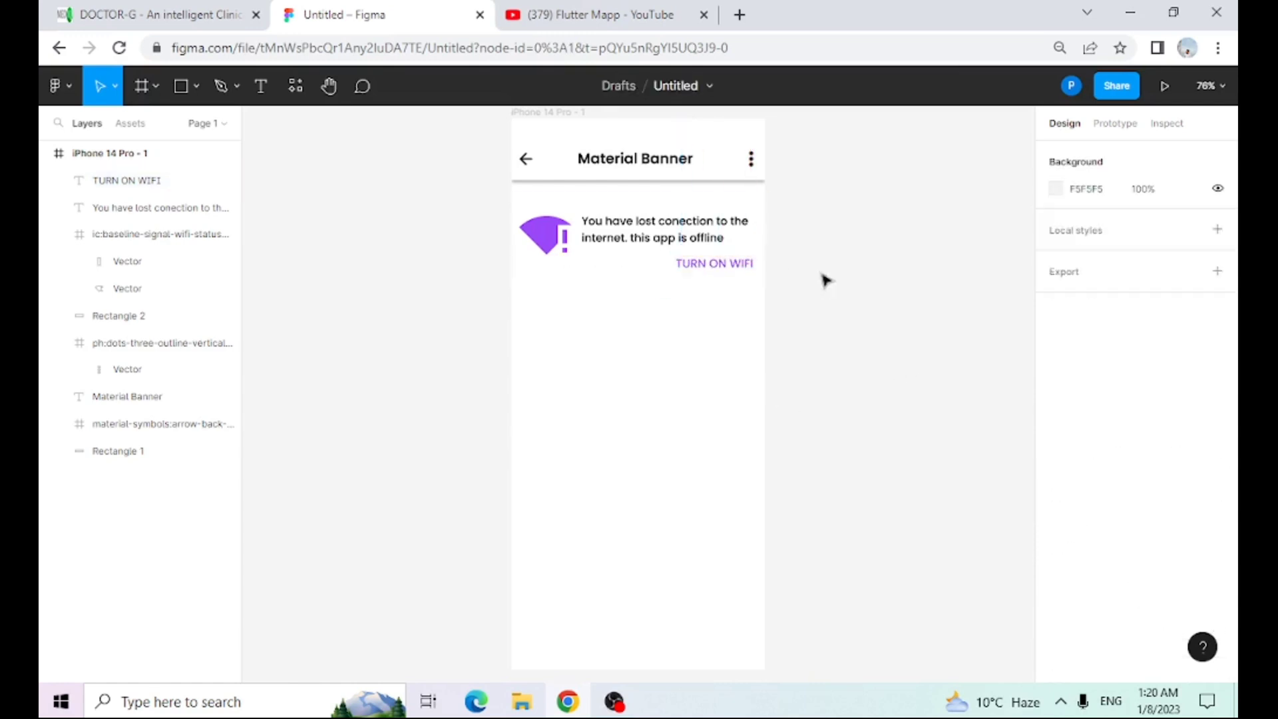
{"action": "left_click", "coordinate": [621, 273]}
{"action": "left_click", "coordinate": [888, 340]}
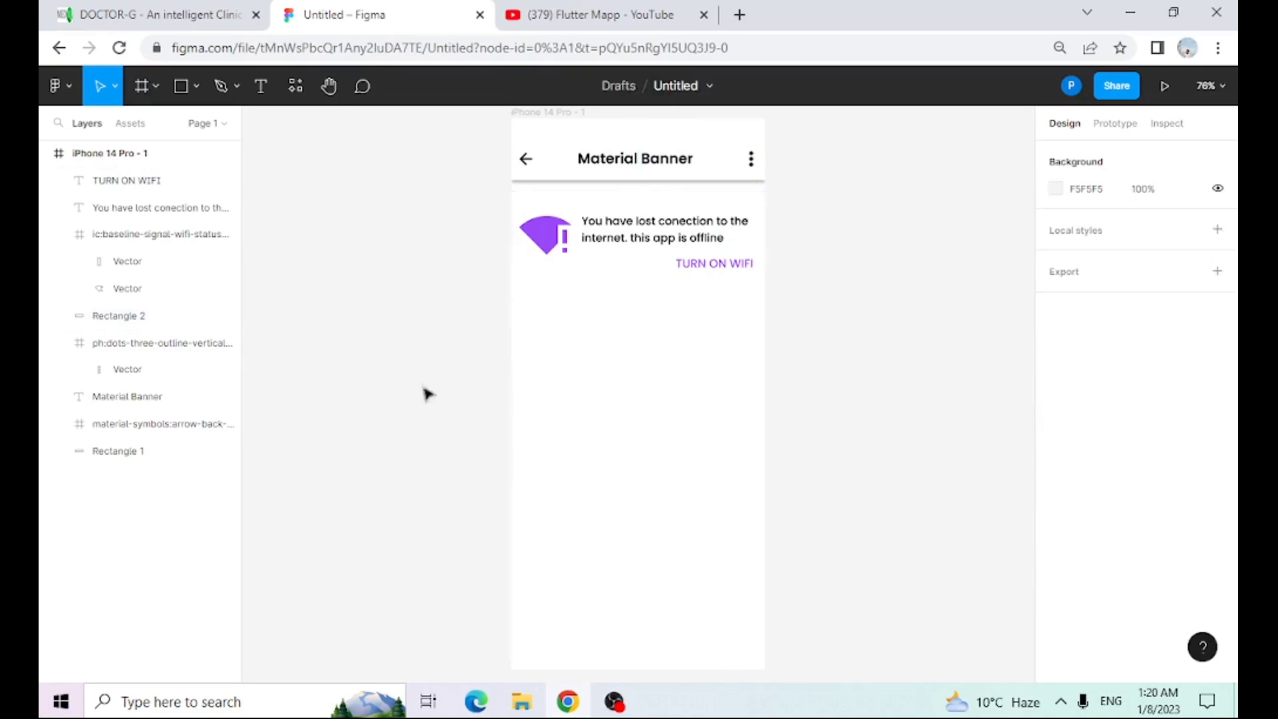
{"action": "left_click", "coordinate": [197, 86]}
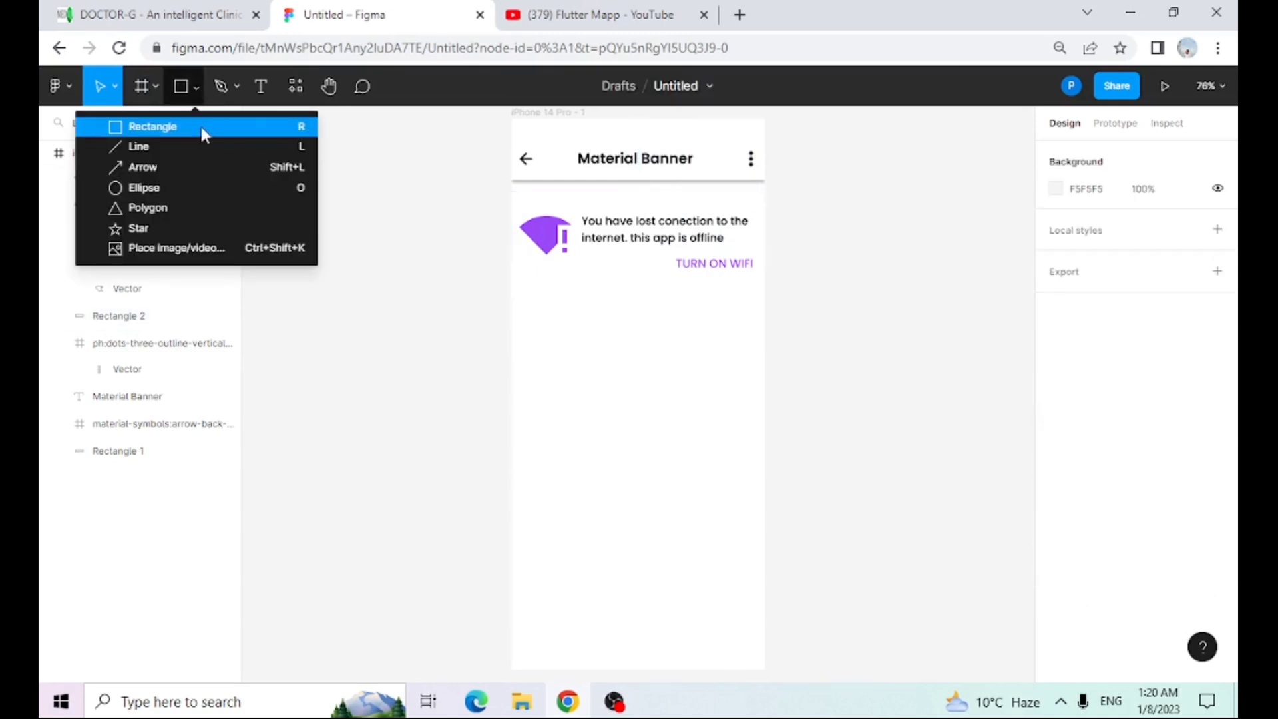
{"action": "left_click", "coordinate": [201, 127]}
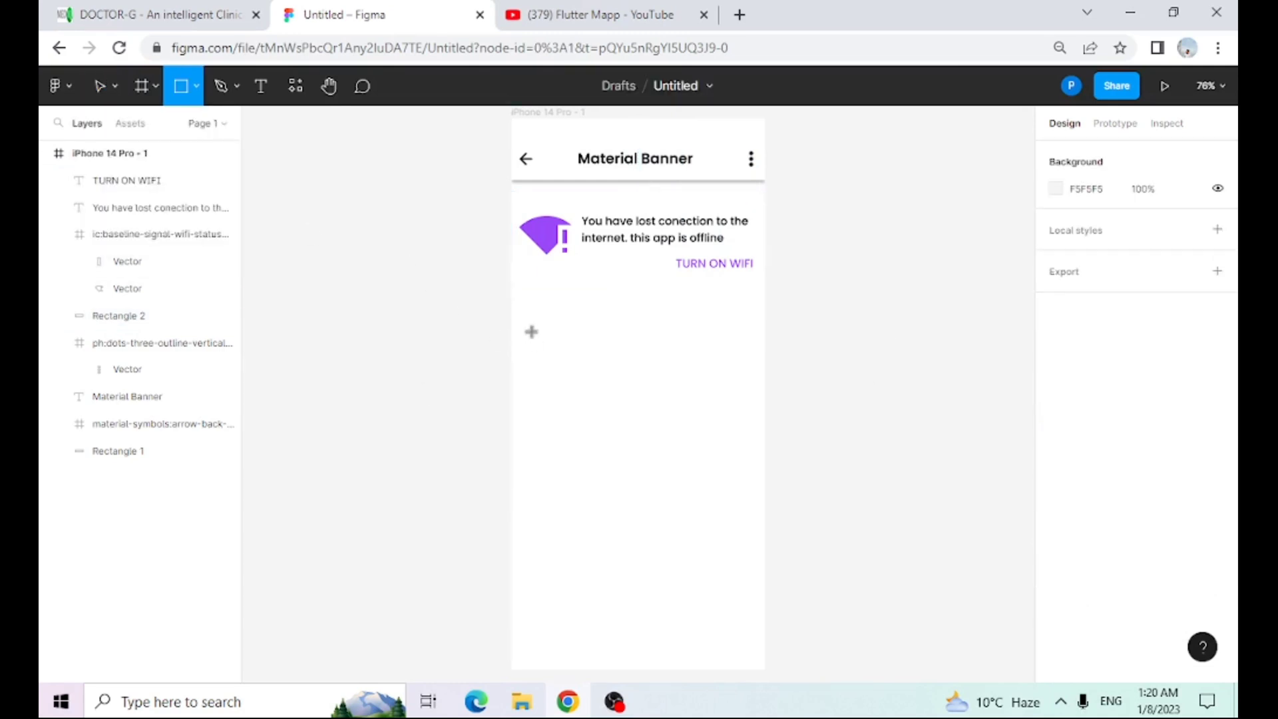
{"action": "left_click", "coordinate": [951, 387]}
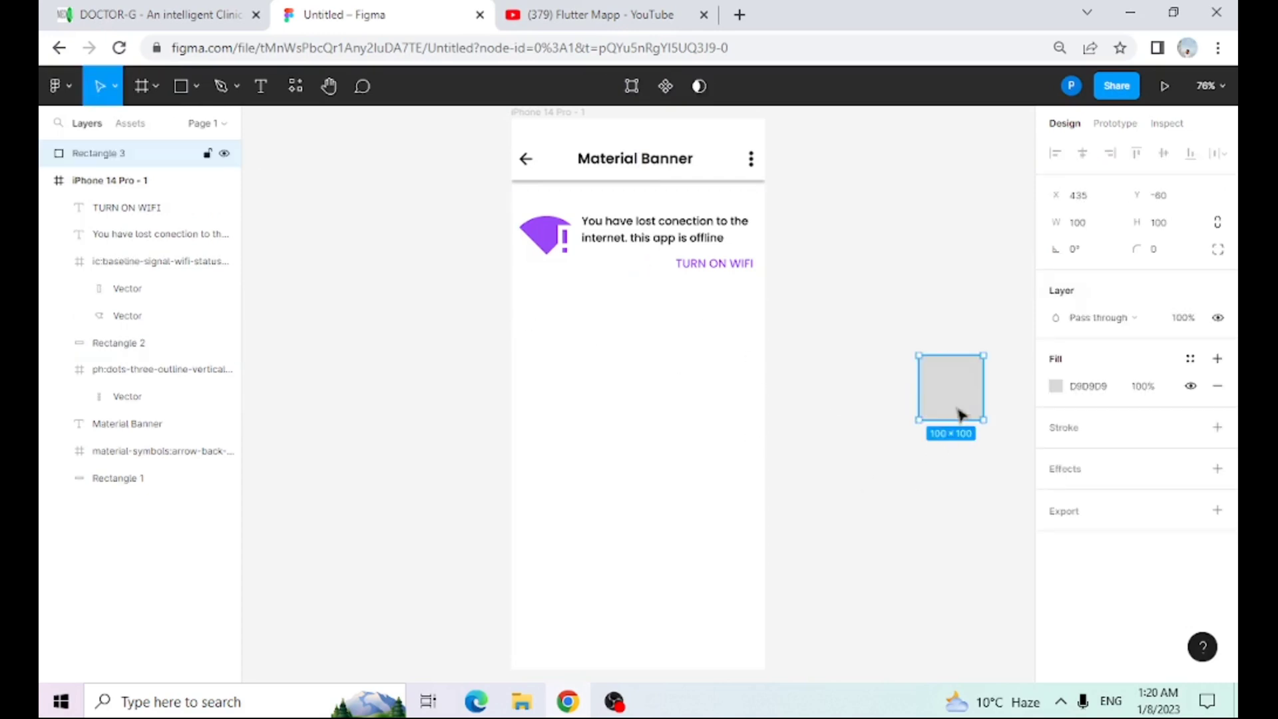
{"action": "key", "text": "Delete"}
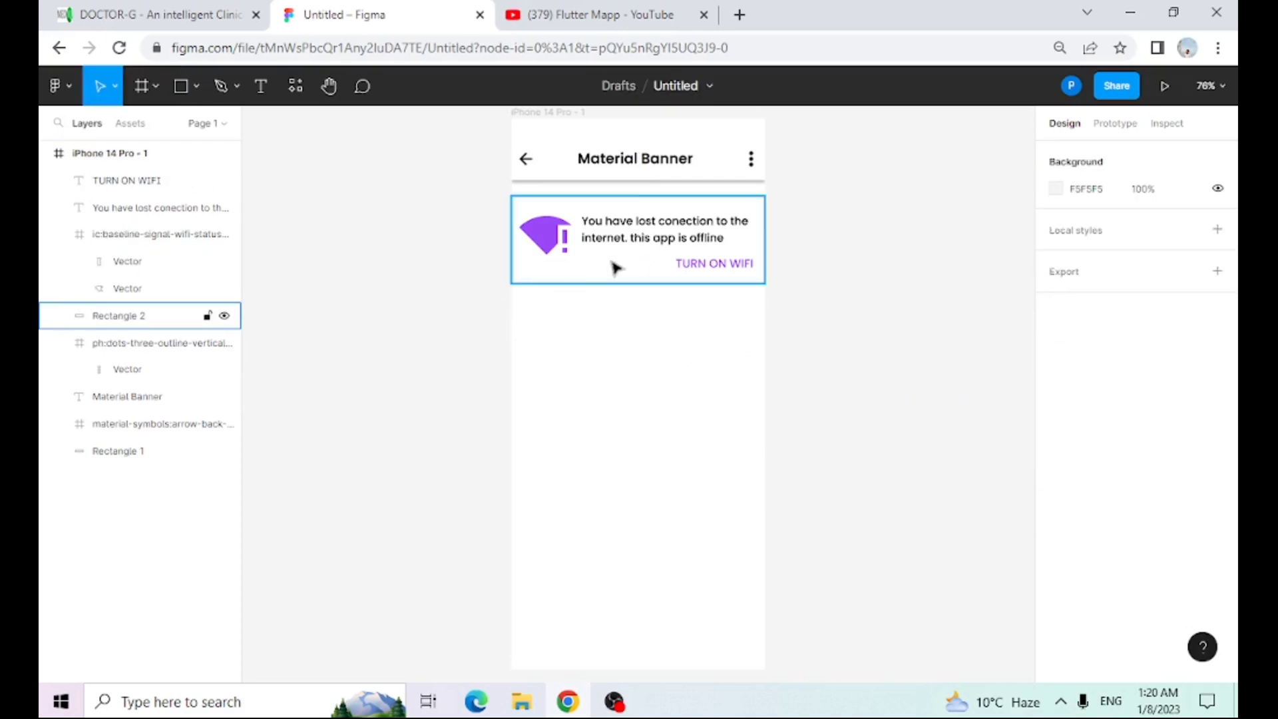
- Duplicate the banner's white background rectangle and place the copy just below the banner at X 0, Y 267
{"action": "left_click", "coordinate": [636, 273]}
{"action": "left_click_drag", "start_coordinate": [639, 276], "coordinate": [644, 371]}
{"action": "left_click", "coordinate": [786, 373]}
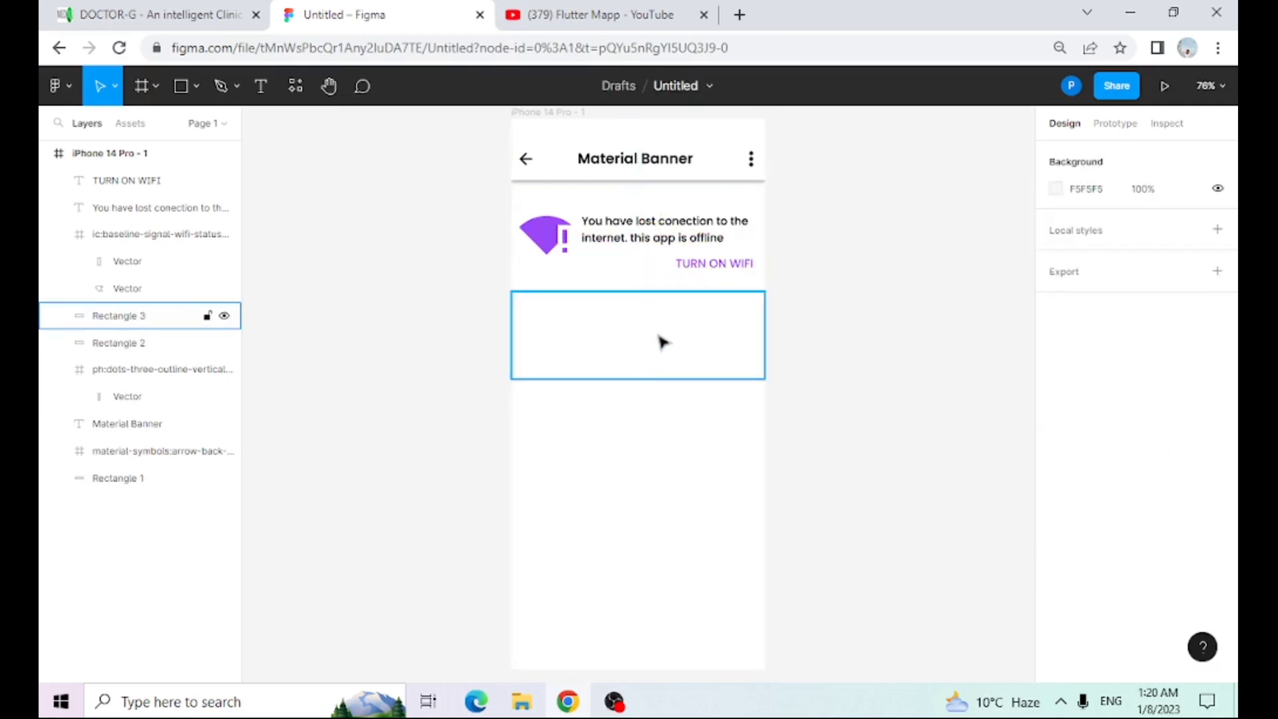
- Make two more copies of the blank rectangle, stacked below it at Y 415 and Y 563
{"action": "double_click", "coordinate": [662, 340]}
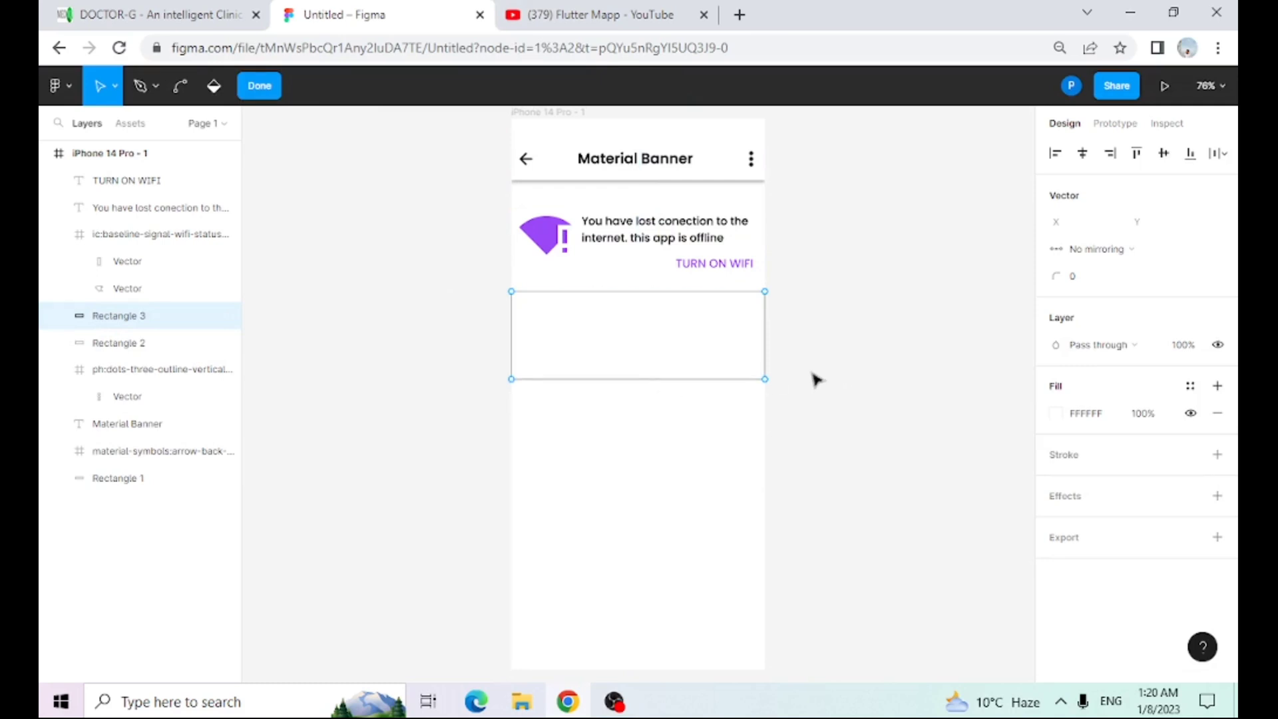
{"action": "key", "text": "Escape"}
{"action": "left_click_drag", "start_coordinate": [710, 376], "coordinate": [733, 531]}
{"action": "left_click", "coordinate": [839, 457]}
{"action": "left_click", "coordinate": [859, 477]}
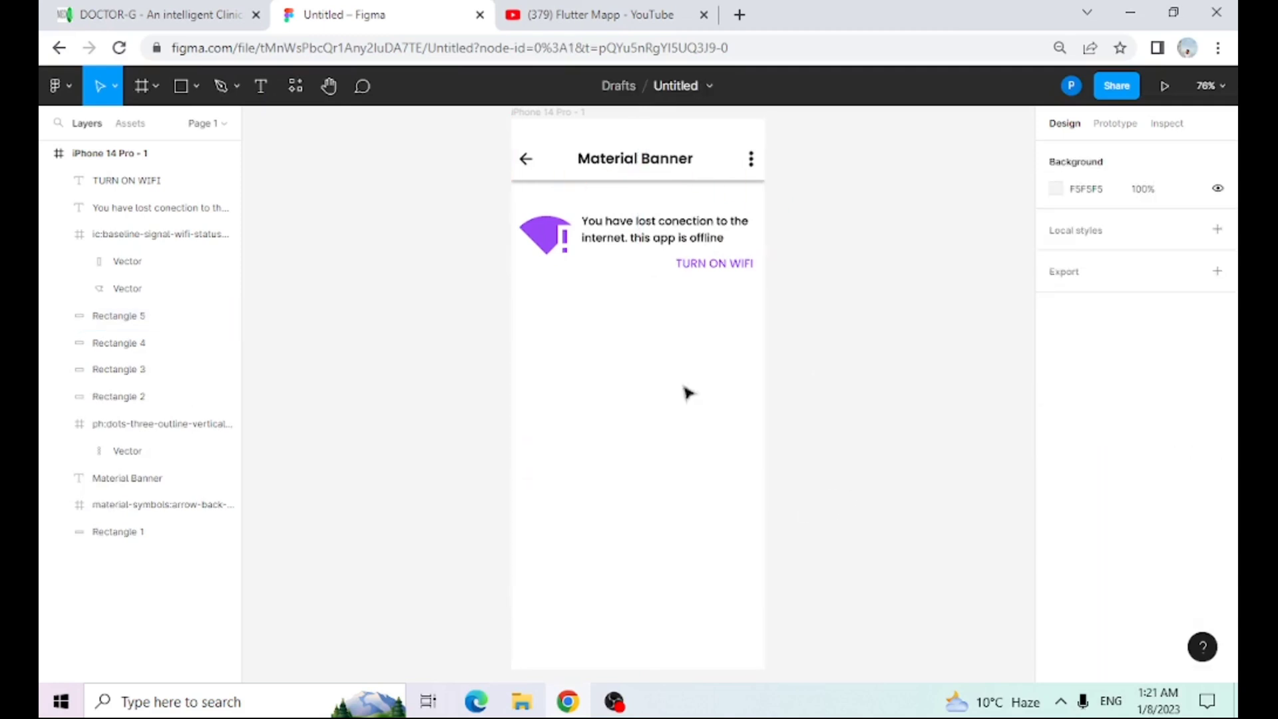
- Fill the first blank rectangle below the banner with the multicolored flowers photo from the Downloads folder
{"action": "left_click", "coordinate": [675, 330]}
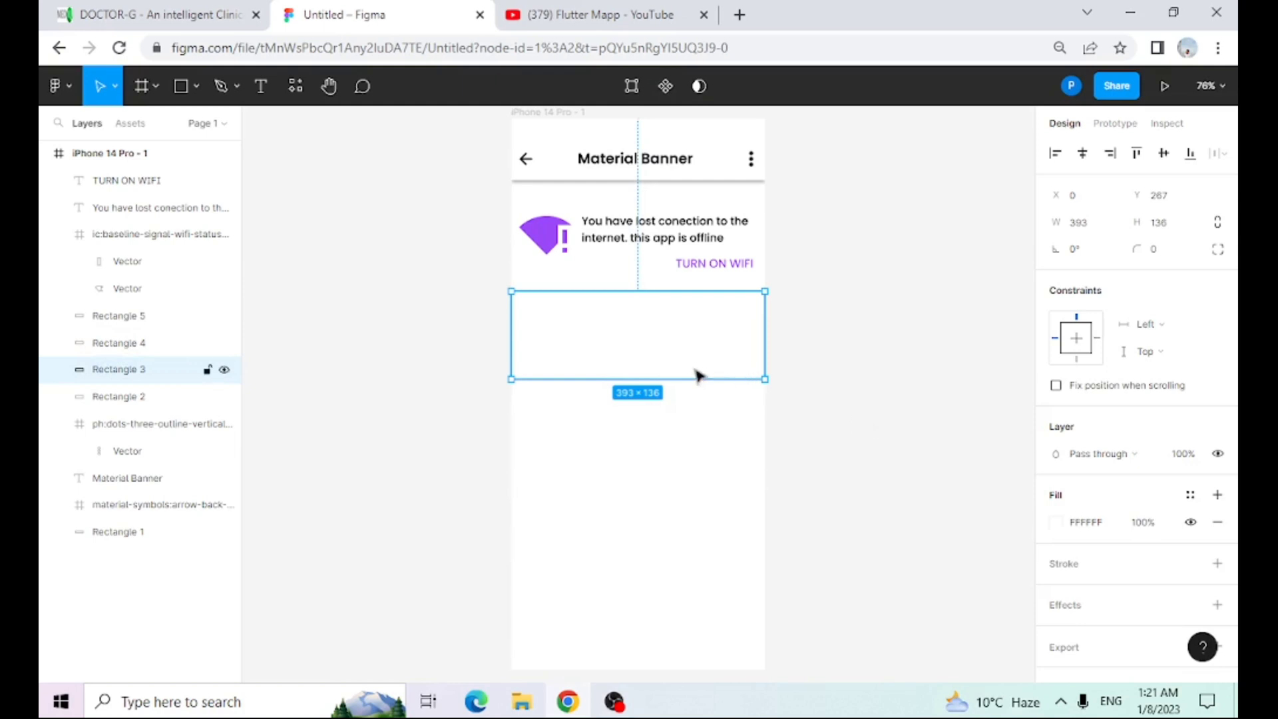
{"action": "right_click", "coordinate": [626, 349]}
{"action": "left_click", "coordinate": [583, 316]}
{"action": "left_click", "coordinate": [196, 86]}
{"action": "left_click", "coordinate": [255, 247]}
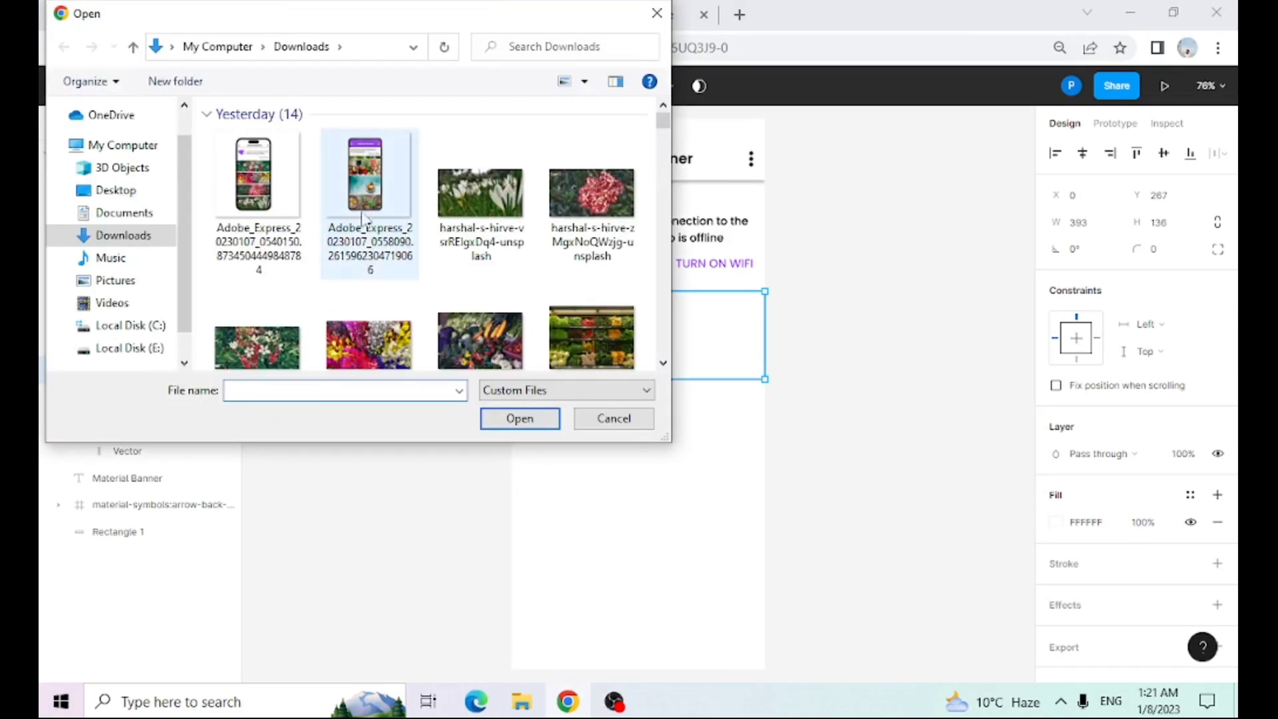
{"action": "left_click", "coordinate": [346, 325]}
{"action": "left_click", "coordinate": [519, 418]}
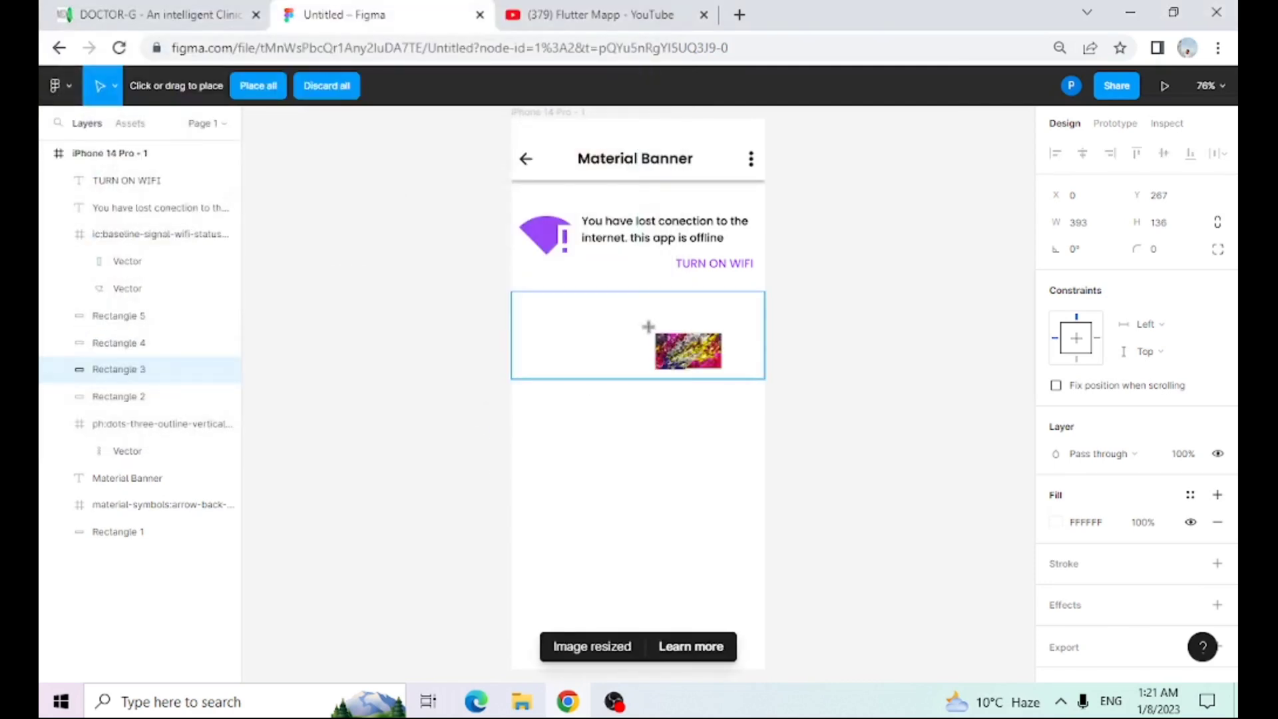
{"action": "left_click", "coordinate": [653, 334]}
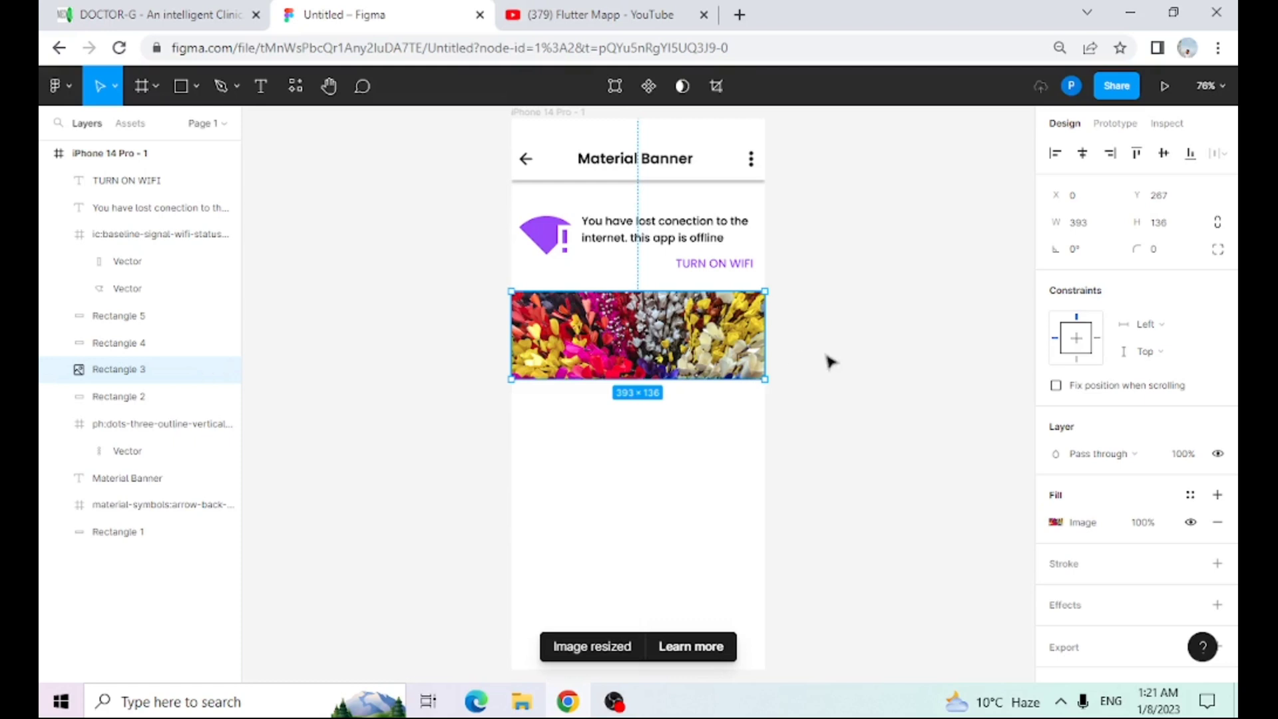
- Fill the second blank rectangle with the white flowers photo from the Downloads folder
{"action": "left_click", "coordinate": [701, 408]}
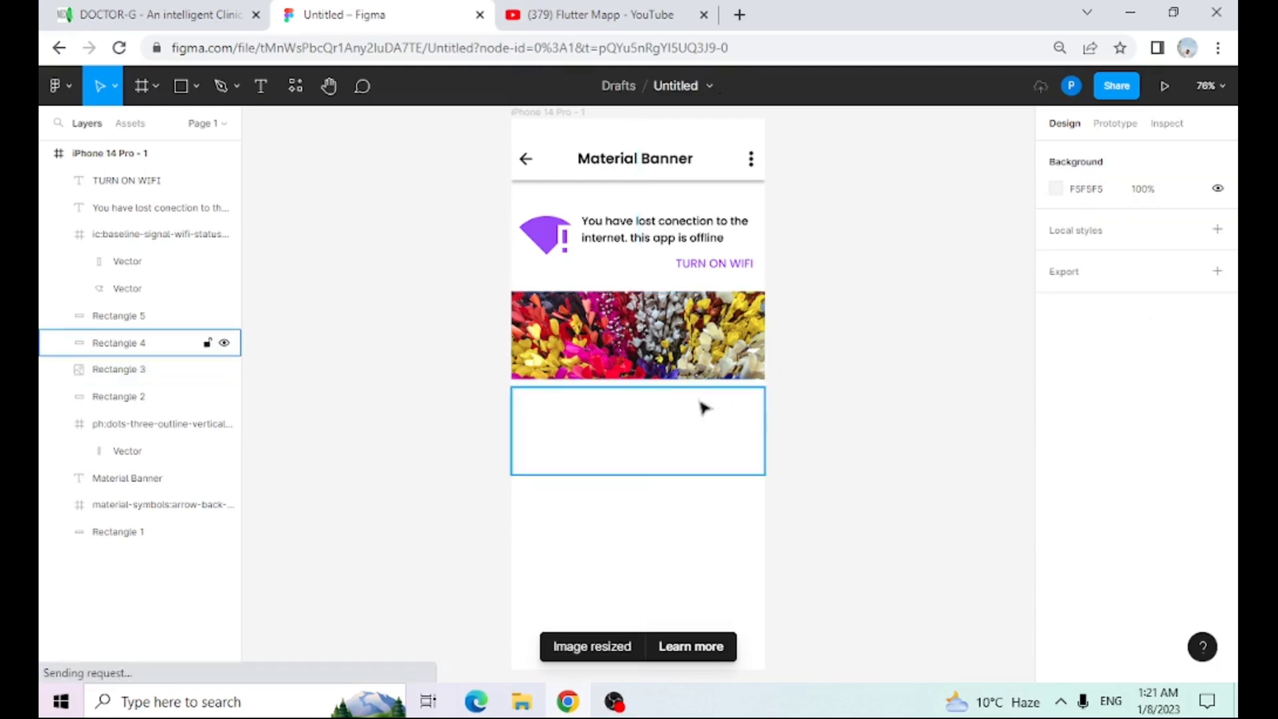
{"action": "left_click", "coordinate": [200, 93]}
{"action": "left_click", "coordinate": [214, 228]}
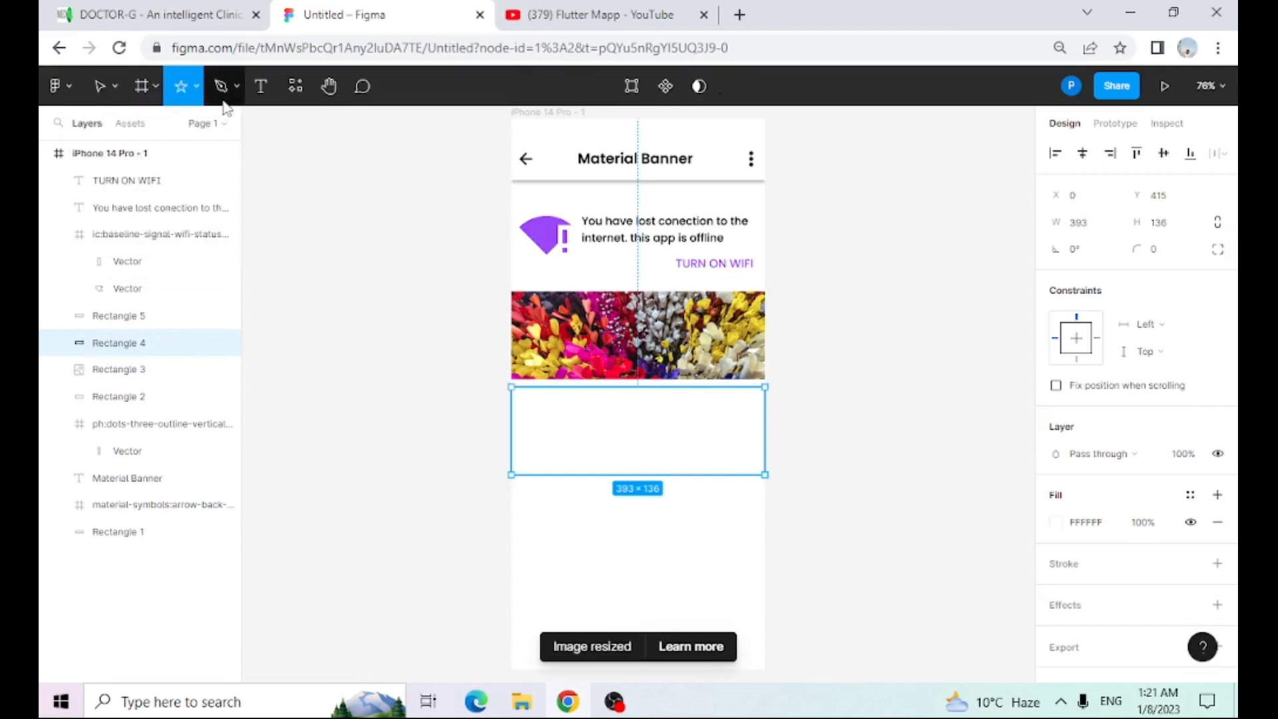
{"action": "left_click", "coordinate": [193, 90]}
{"action": "left_click", "coordinate": [191, 245]}
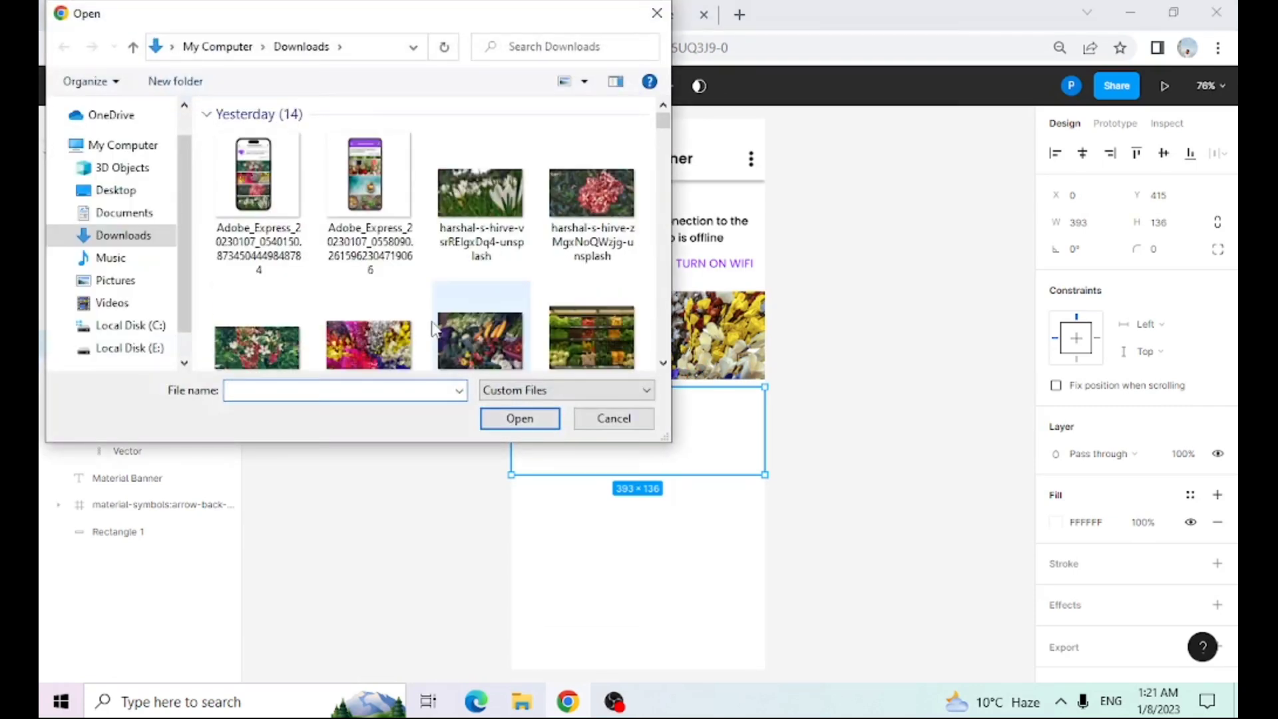
{"action": "left_click", "coordinate": [467, 232]}
{"action": "left_click", "coordinate": [532, 418]}
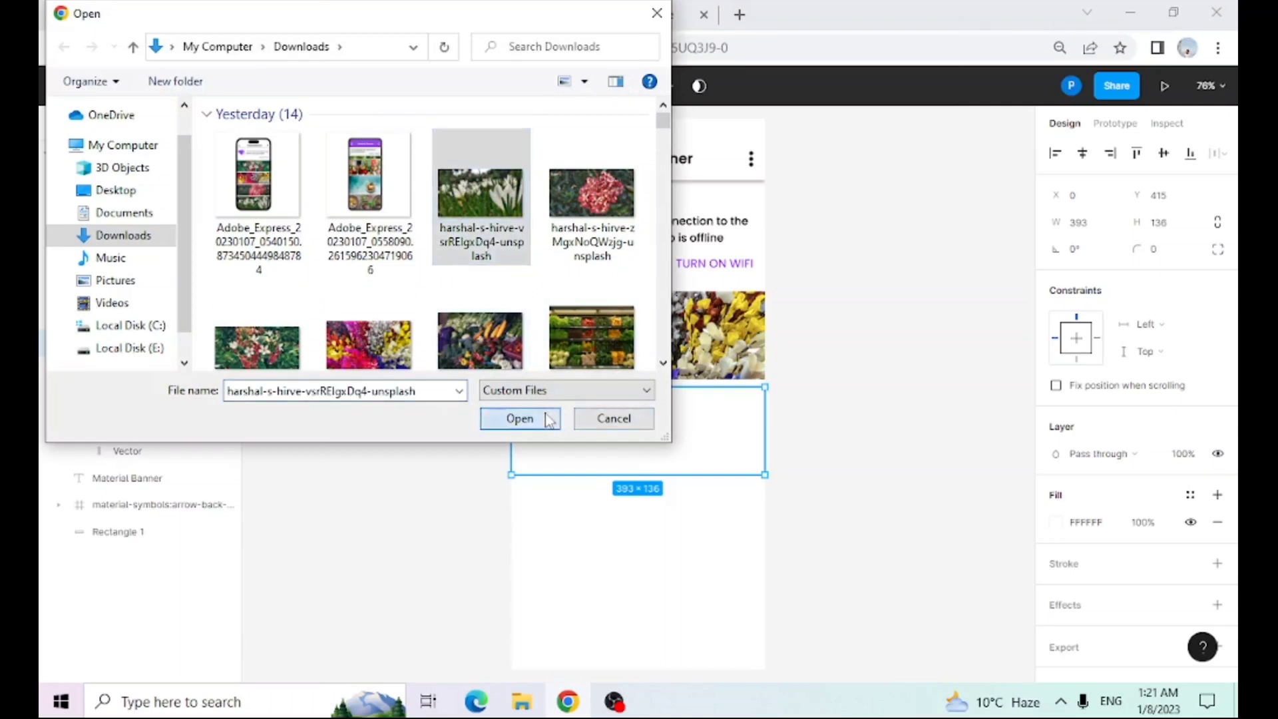
{"action": "left_click", "coordinate": [644, 444]}
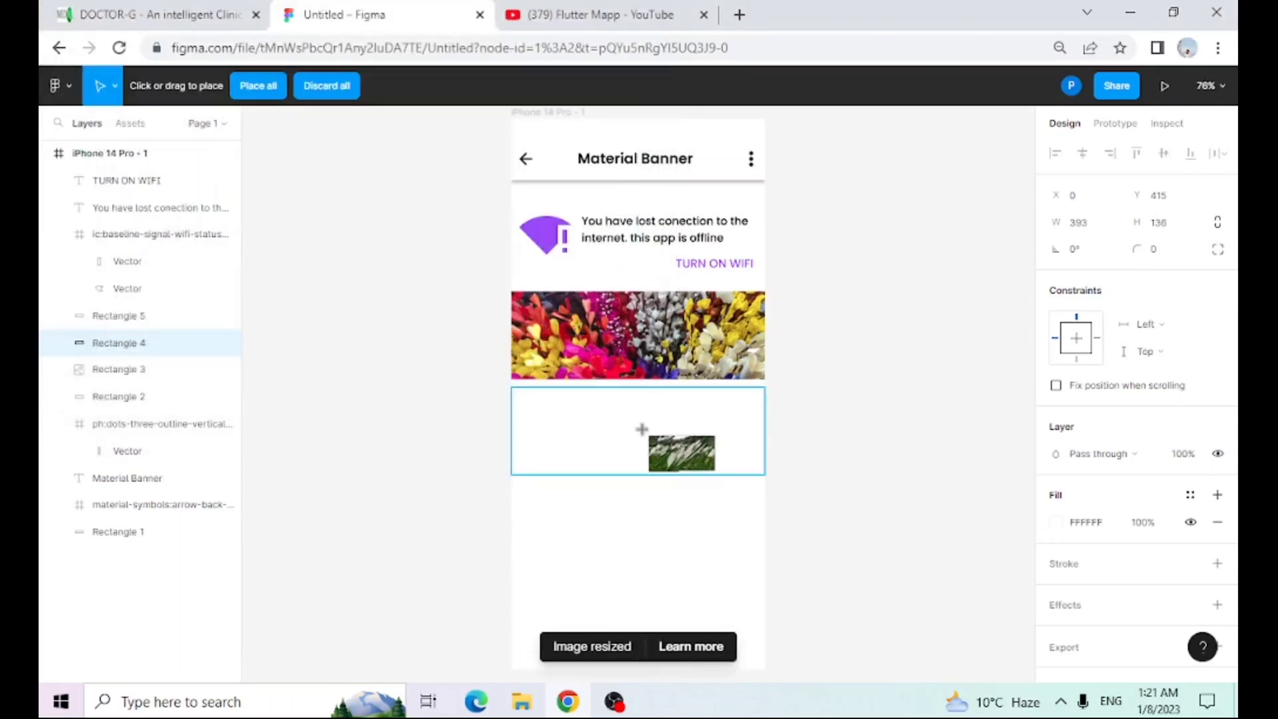
{"action": "left_click", "coordinate": [870, 403]}
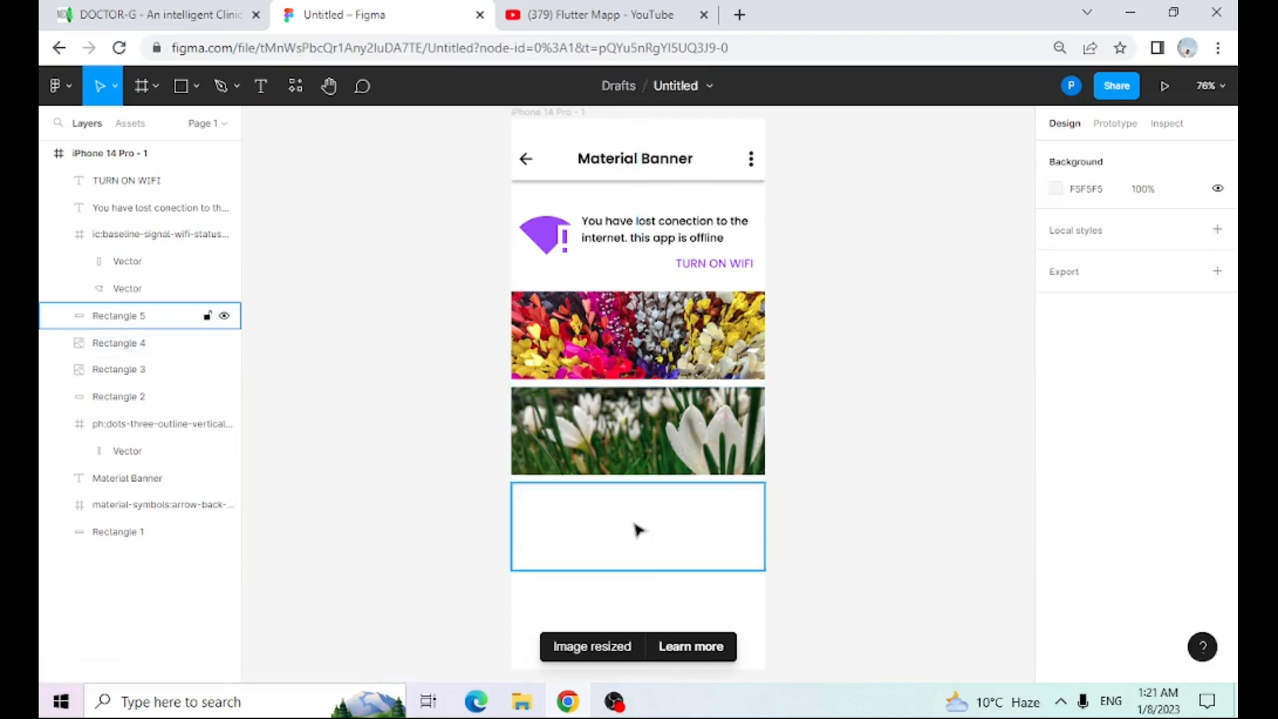
- Fill the third blank rectangle with the red flower cluster photo from the Downloads folder
{"action": "left_click", "coordinate": [636, 528]}
{"action": "left_click", "coordinate": [201, 88]}
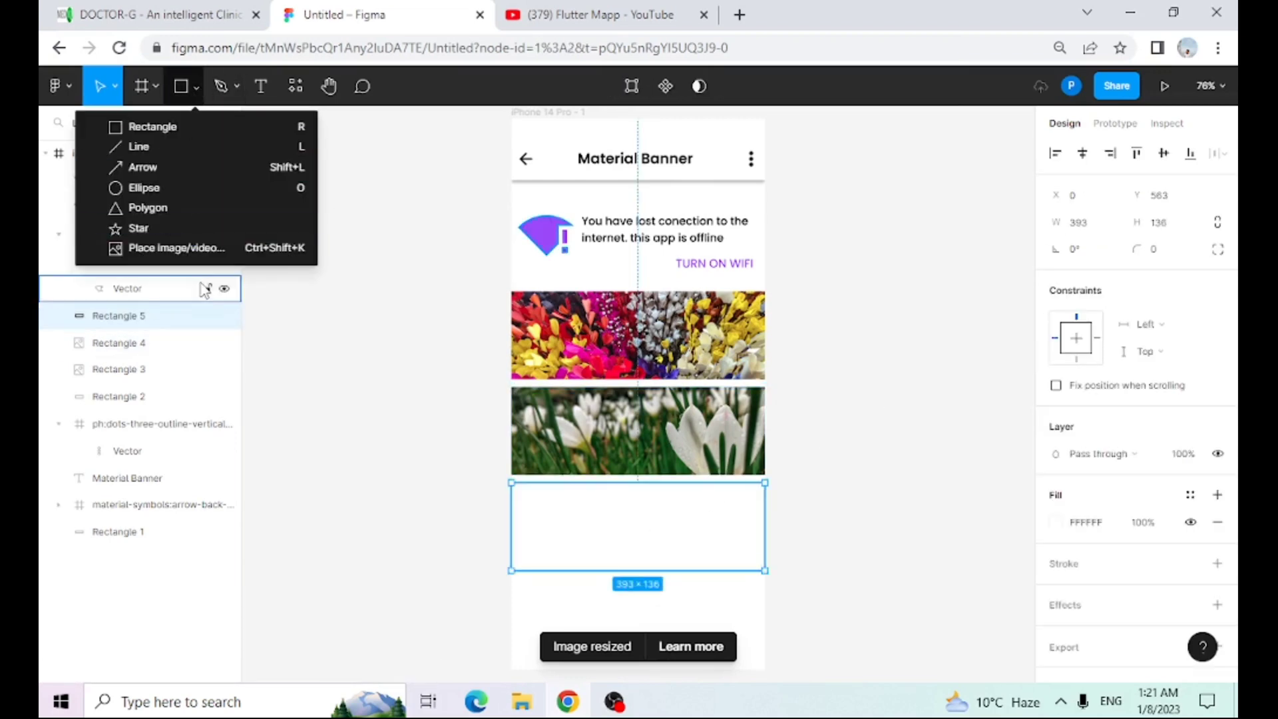
{"action": "left_click", "coordinate": [213, 248]}
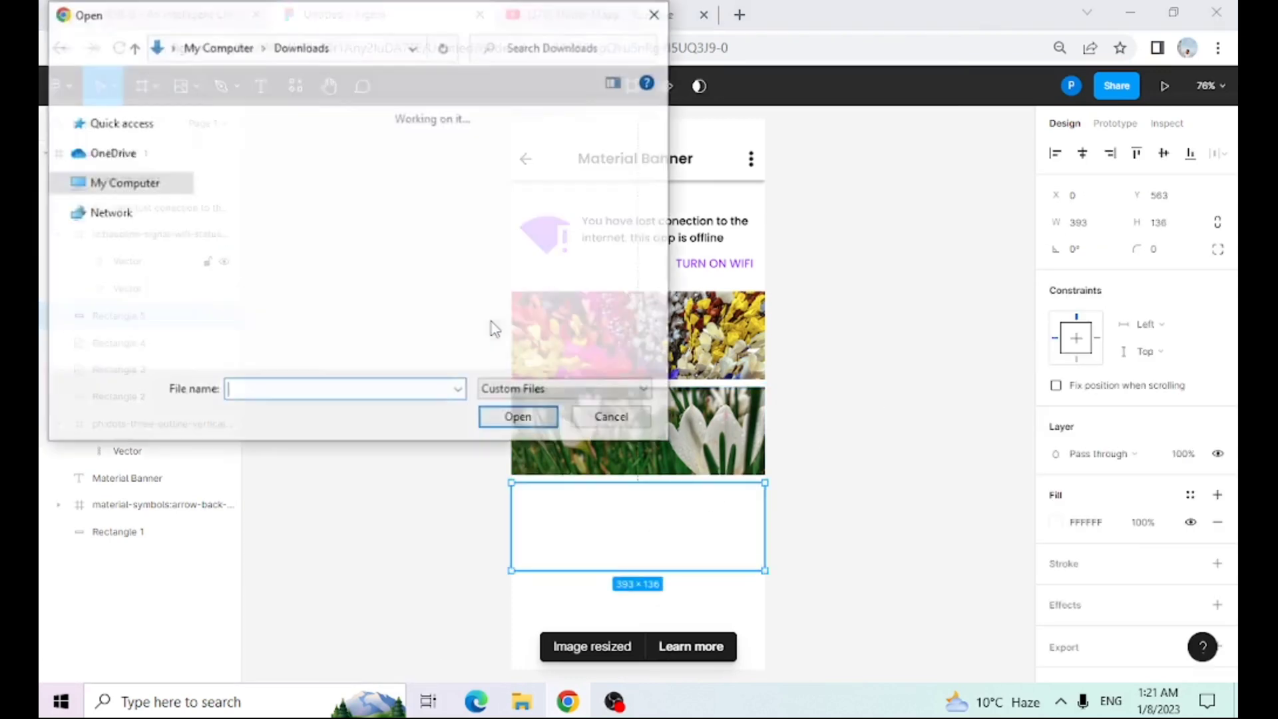
{"action": "scroll", "coordinate": [492, 332], "scroll_direction": "down", "scroll_amount": 5}
{"action": "scroll", "coordinate": [504, 285], "scroll_direction": "up", "scroll_amount": 2}
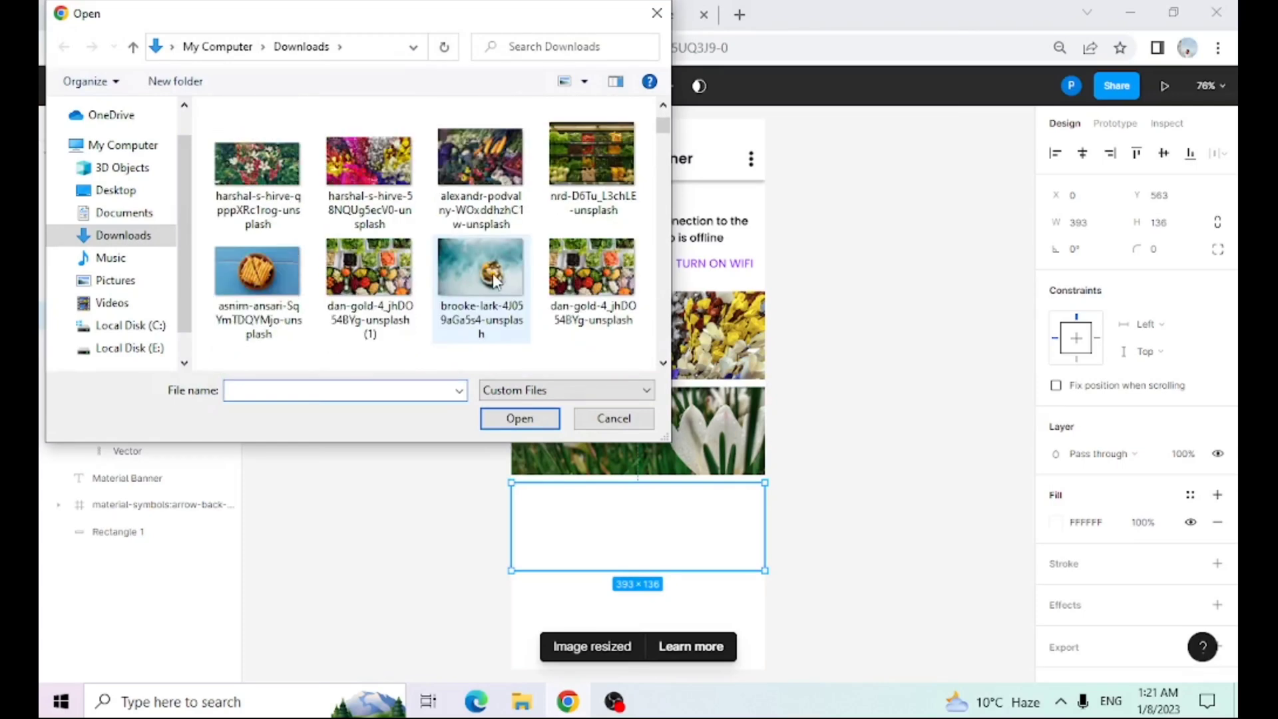
{"action": "left_click", "coordinate": [493, 288]}
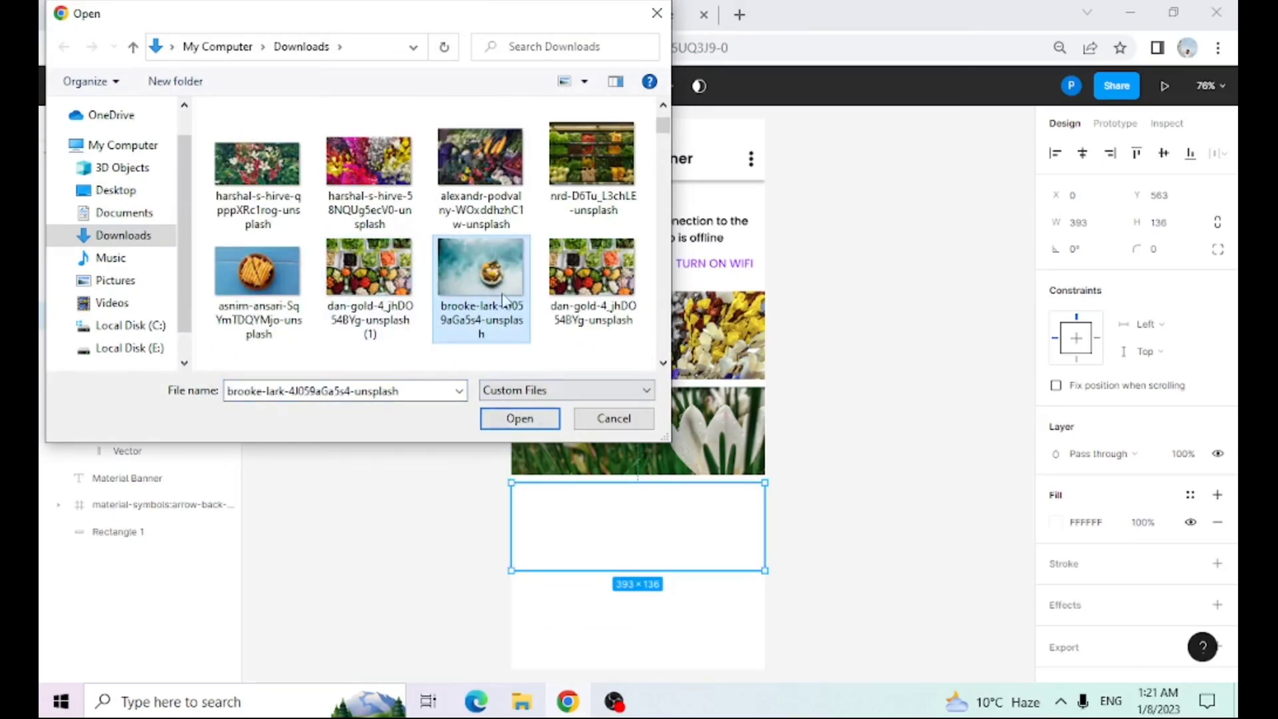
{"action": "scroll", "coordinate": [504, 286], "scroll_direction": "up", "scroll_amount": 3}
{"action": "left_click", "coordinate": [615, 217]}
{"action": "left_click", "coordinate": [521, 424]}
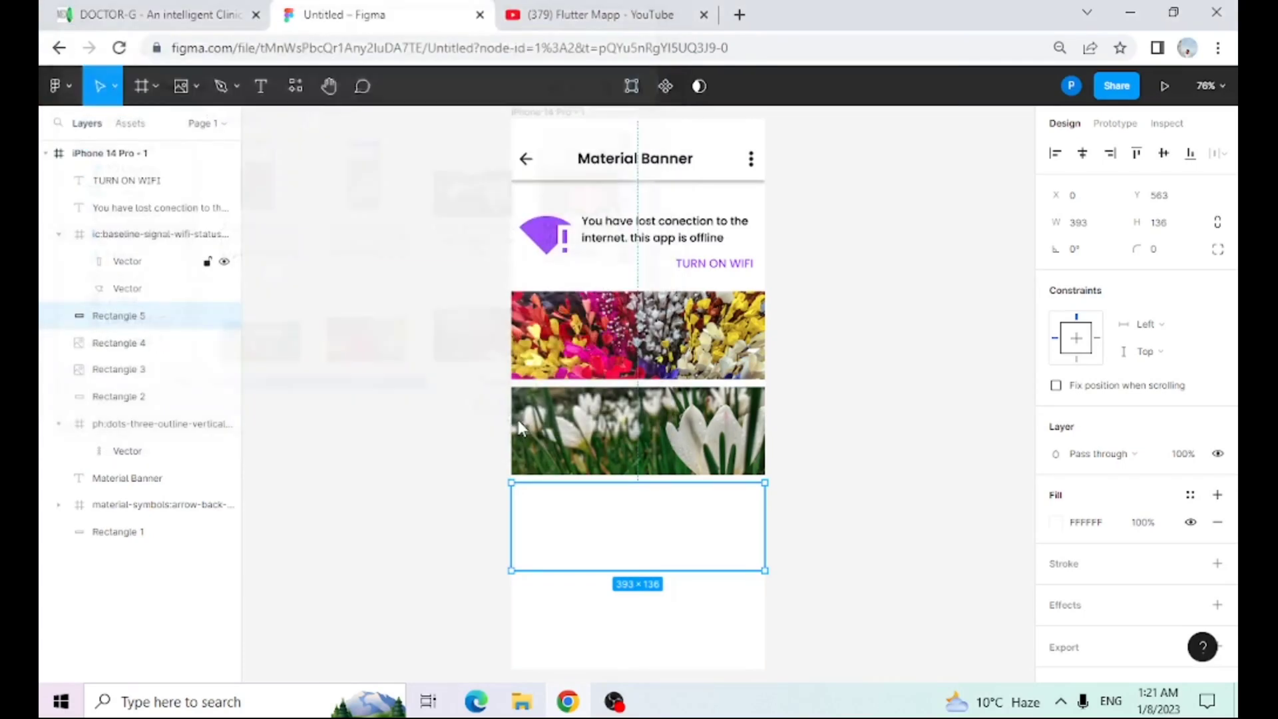
{"action": "left_click", "coordinate": [605, 532]}
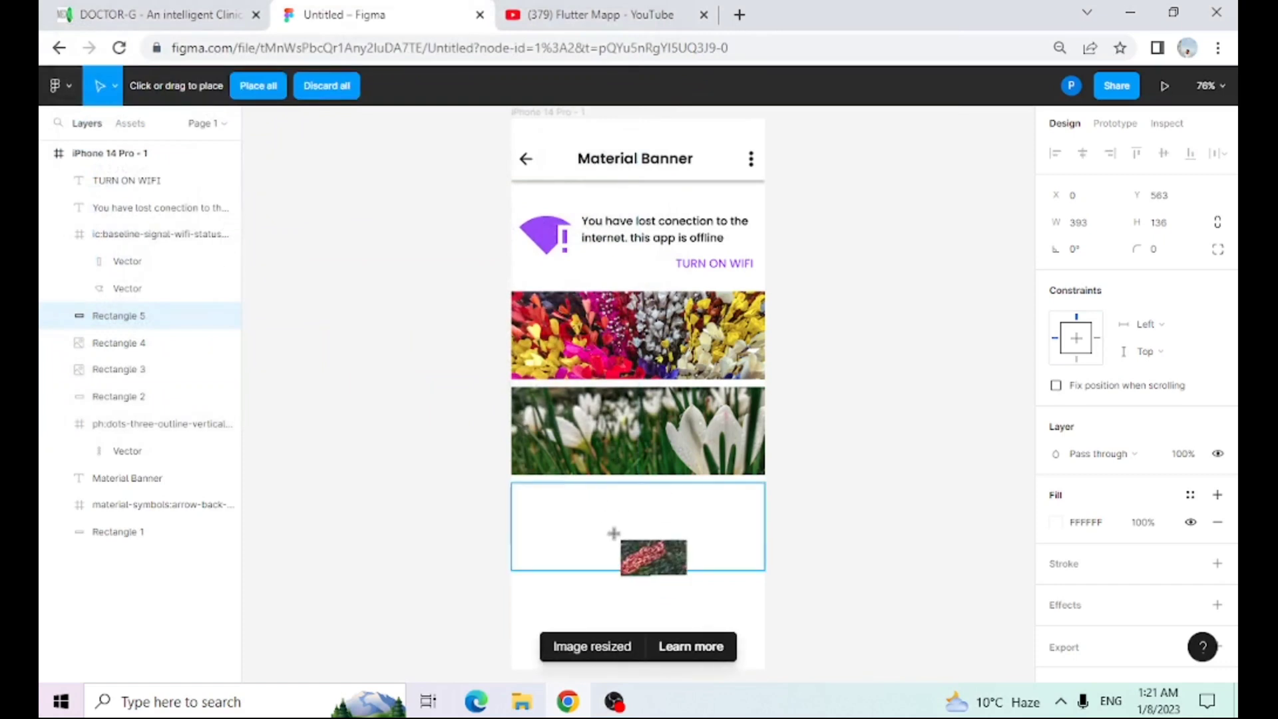
{"action": "left_click", "coordinate": [890, 458]}
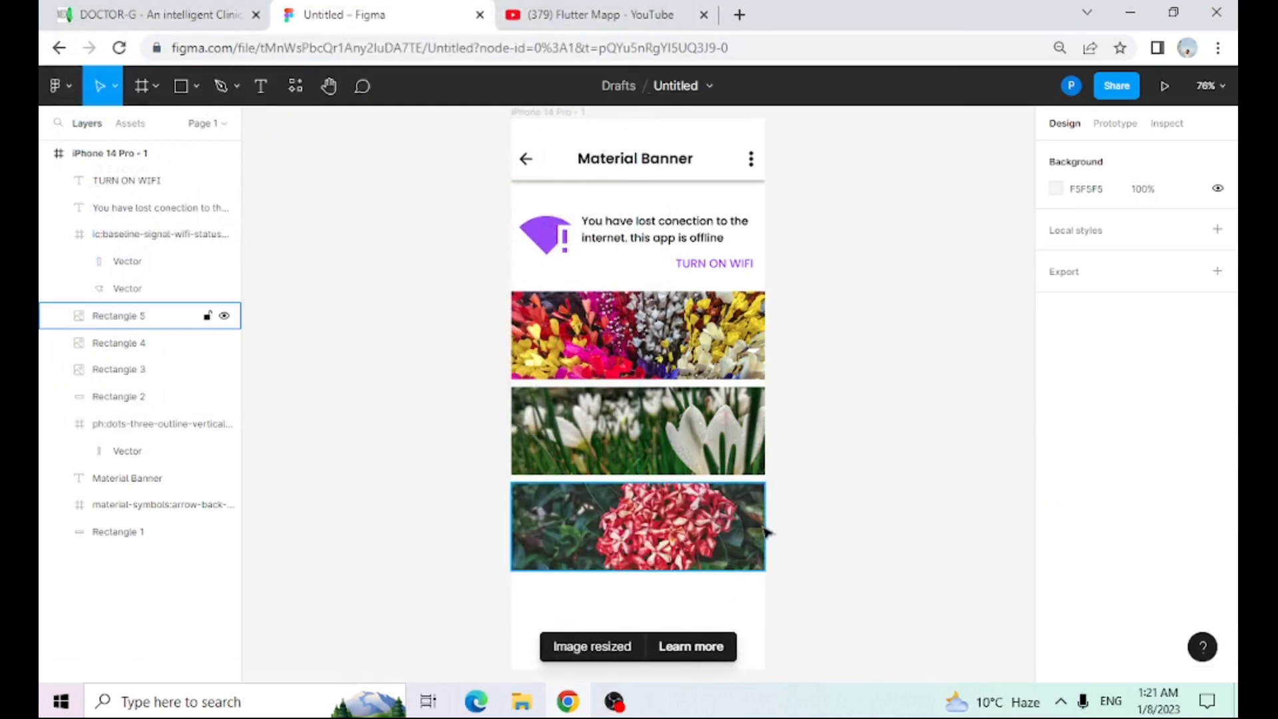
{"action": "scroll", "coordinate": [775, 526], "scroll_direction": "down", "scroll_amount": 1}
{"action": "left_click_drag", "start_coordinate": [689, 539], "coordinate": [690, 631], "text": "alt"}
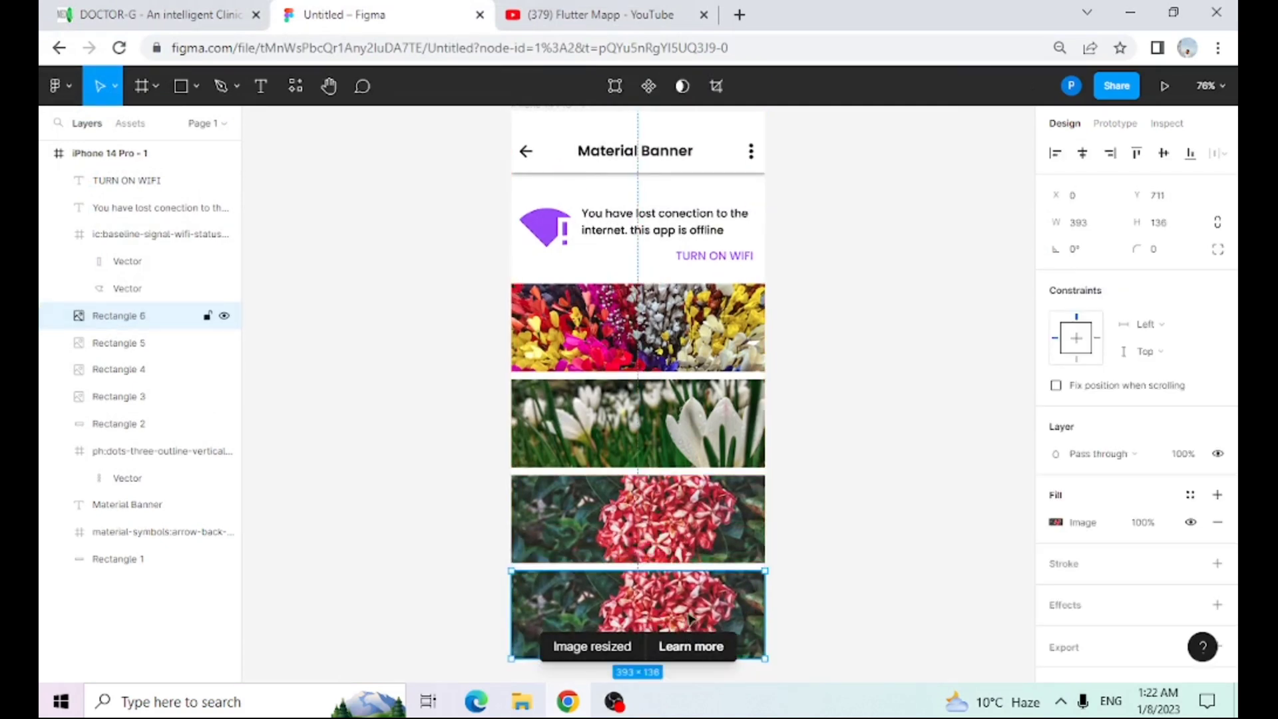
{"action": "key", "text": "Delete"}
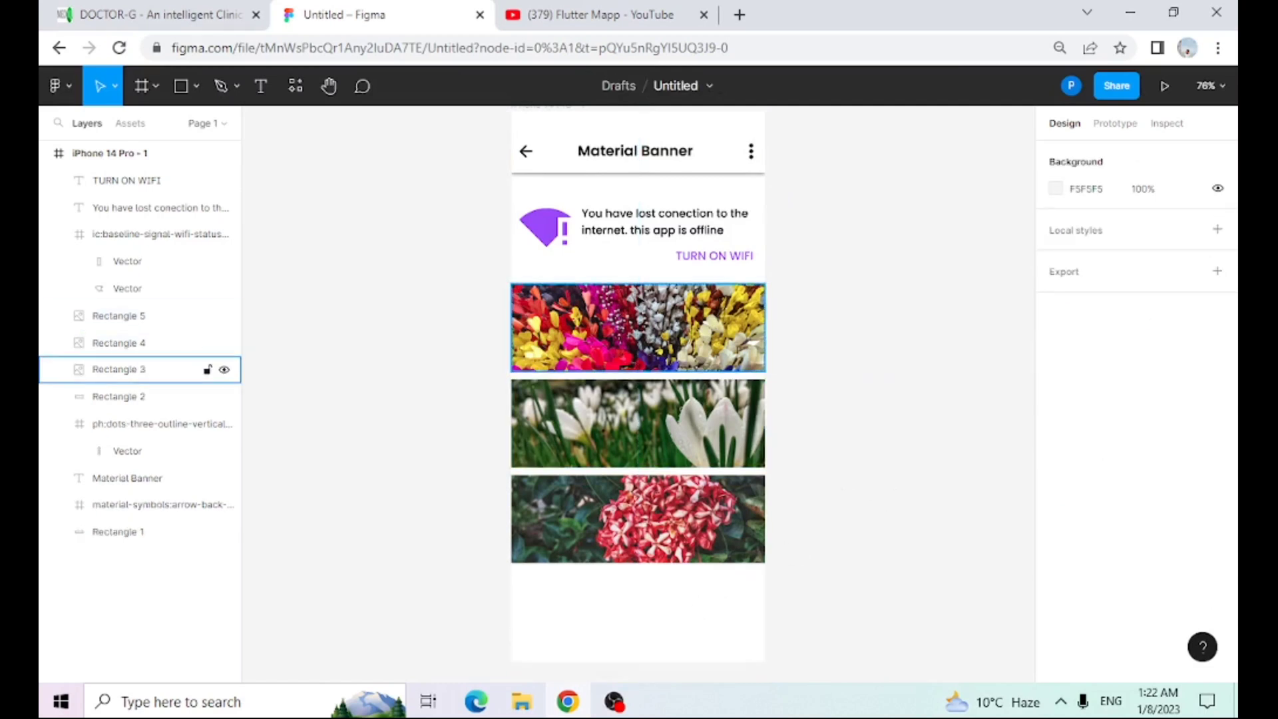
- Duplicate the banner's white background rectangle below the red flower image and fill the copy with the food plate photo on a teal background
{"action": "left_click_drag", "start_coordinate": [629, 261], "coordinate": [628, 641], "text": "alt"}
{"action": "left_click", "coordinate": [844, 528]}
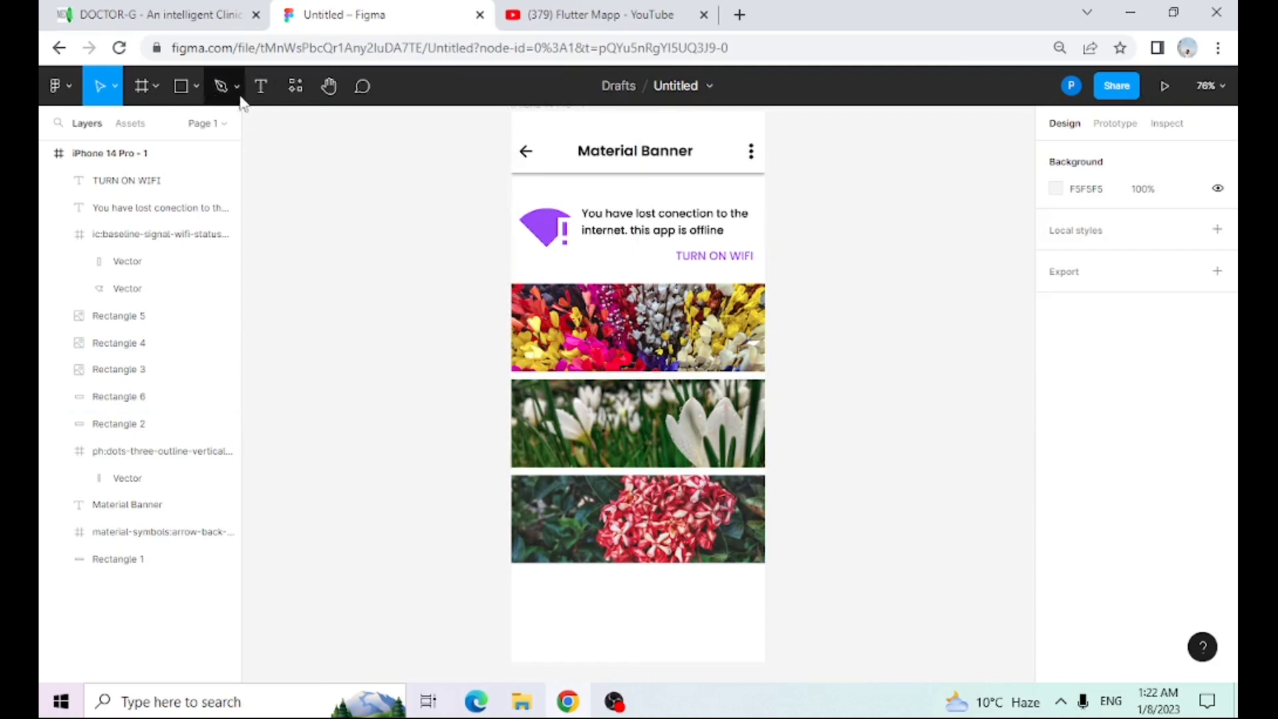
{"action": "left_click", "coordinate": [197, 80]}
{"action": "left_click", "coordinate": [183, 250]}
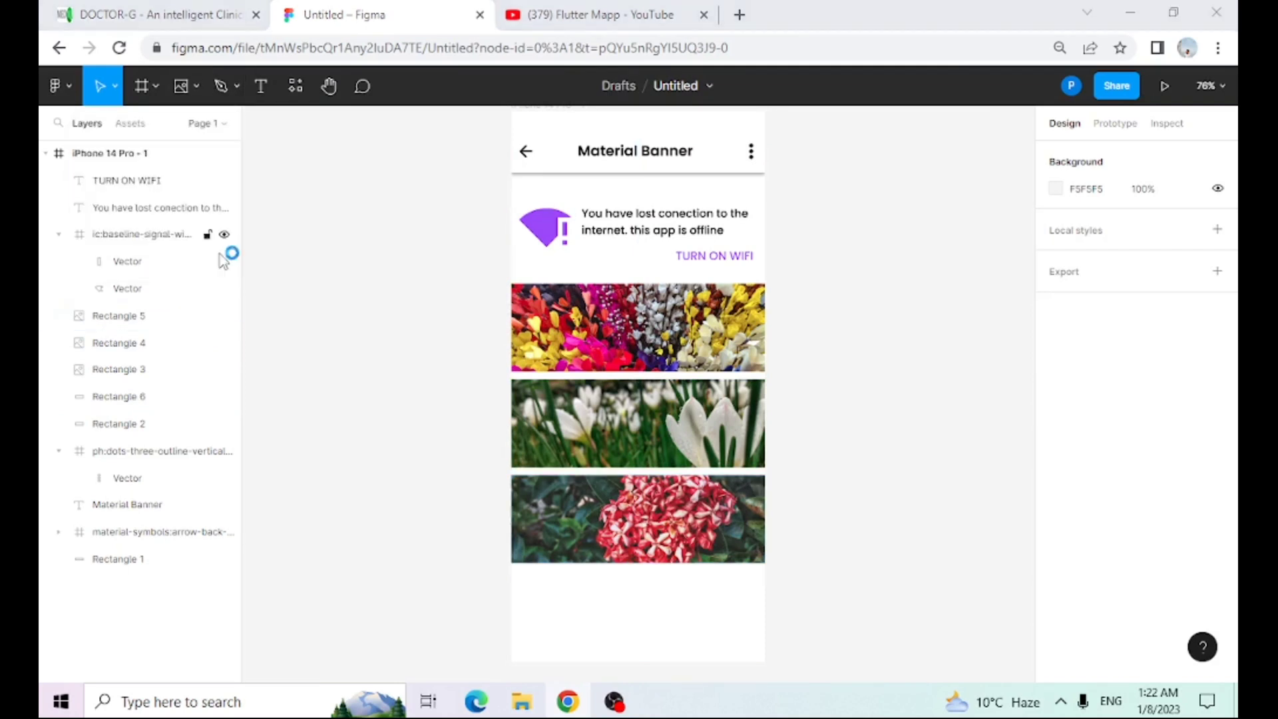
{"action": "scroll", "coordinate": [479, 266], "scroll_direction": "down", "scroll_amount": 3}
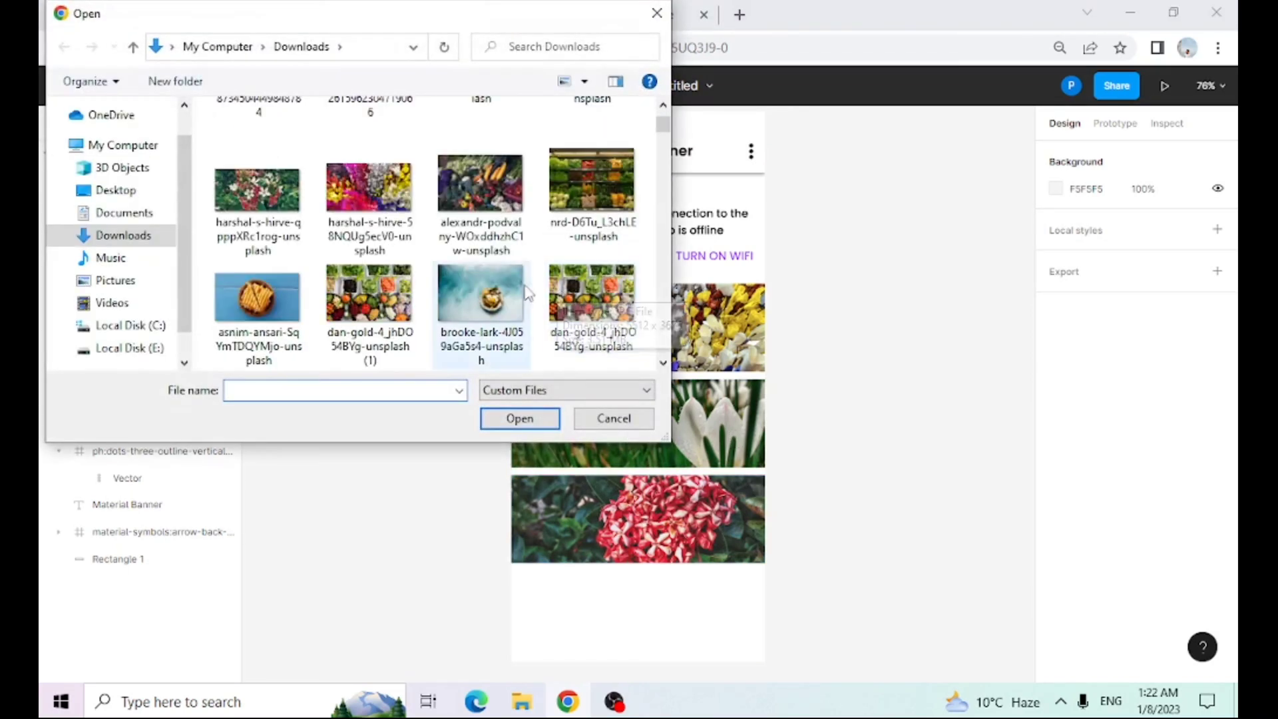
{"action": "left_click", "coordinate": [500, 307]}
{"action": "left_click", "coordinate": [520, 418]}
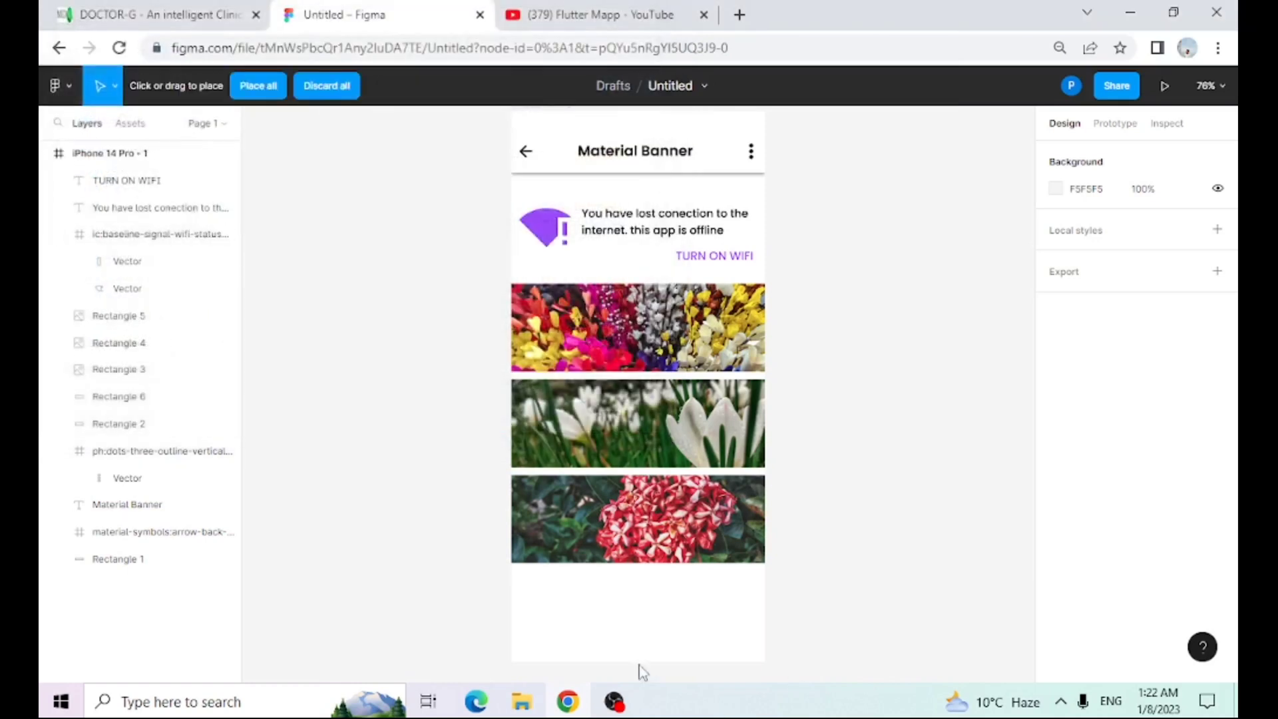
{"action": "left_click", "coordinate": [629, 621]}
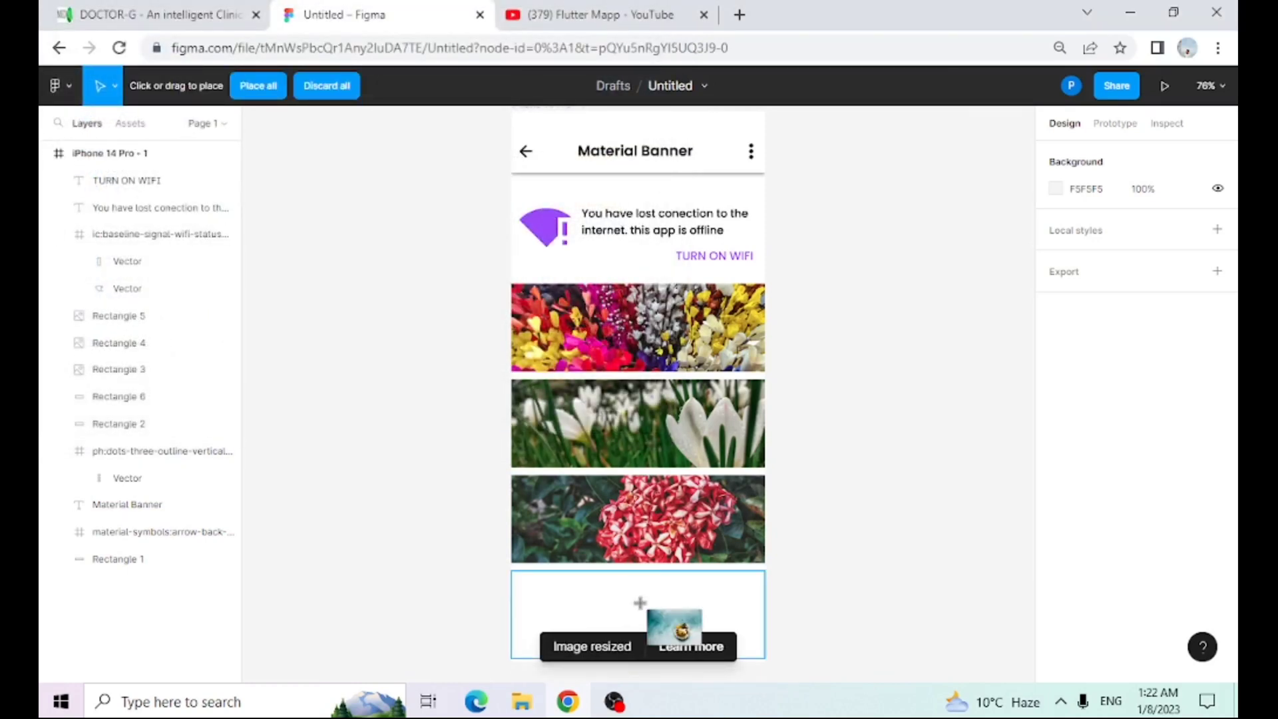
{"action": "left_click", "coordinate": [639, 603]}
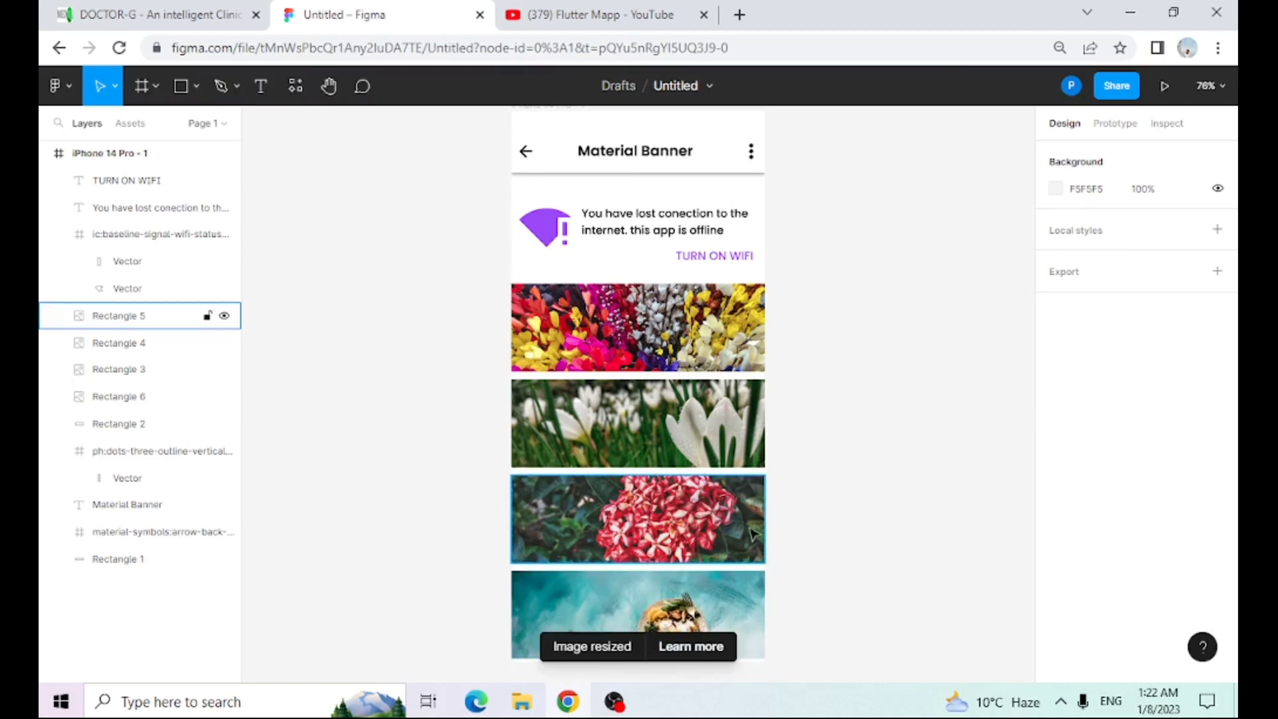
- Extend the bottom edge of the food image slightly downward to meet the bottom of the phone frame
{"action": "scroll", "coordinate": [865, 440], "scroll_direction": "down", "scroll_amount": 3}
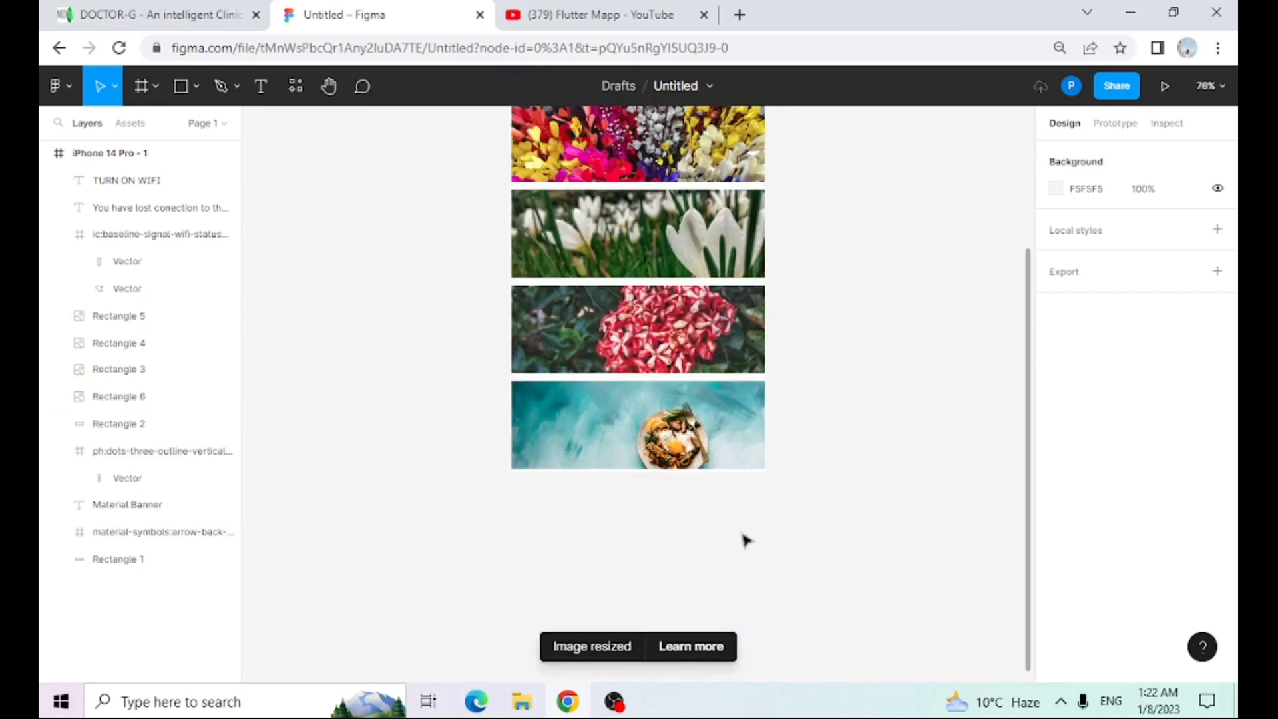
{"action": "left_click", "coordinate": [702, 449]}
{"action": "left_click_drag", "start_coordinate": [702, 472], "coordinate": [702, 463]}
{"action": "left_click", "coordinate": [863, 449]}
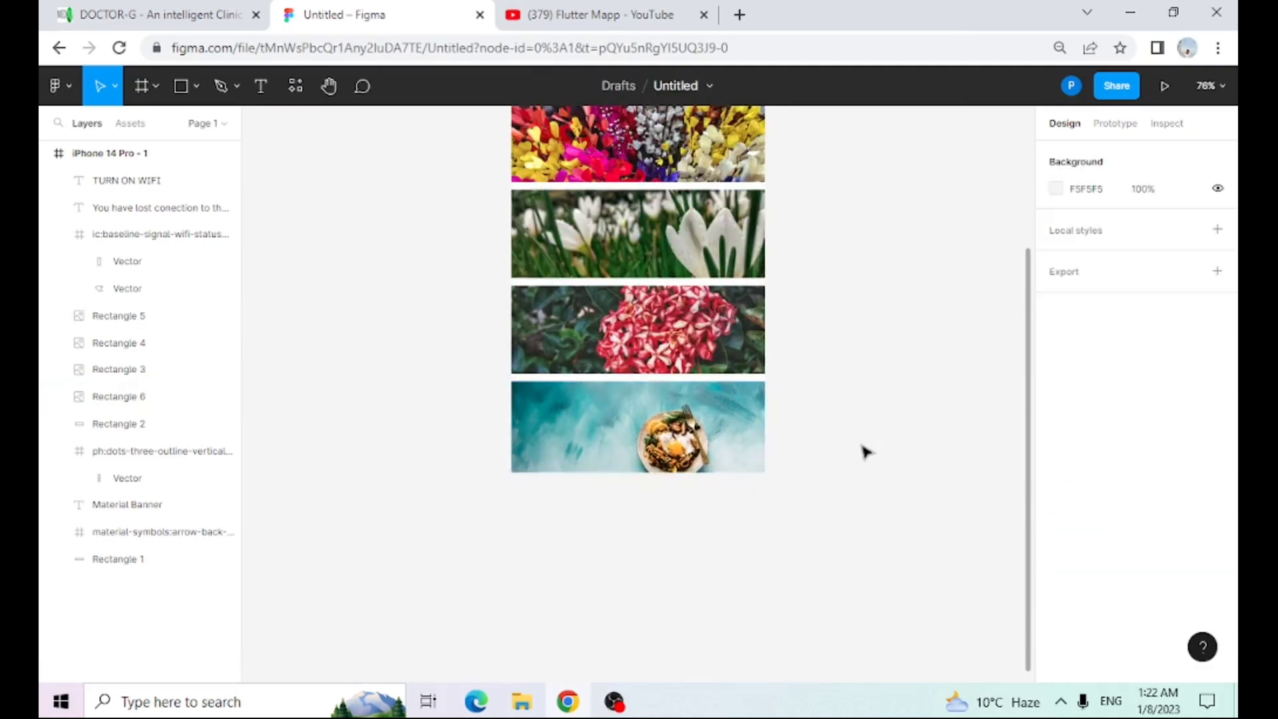
{"action": "scroll", "coordinate": [864, 453], "scroll_direction": "up", "scroll_amount": 2}
{"action": "scroll", "coordinate": [864, 453], "scroll_direction": "up", "scroll_amount": 2}
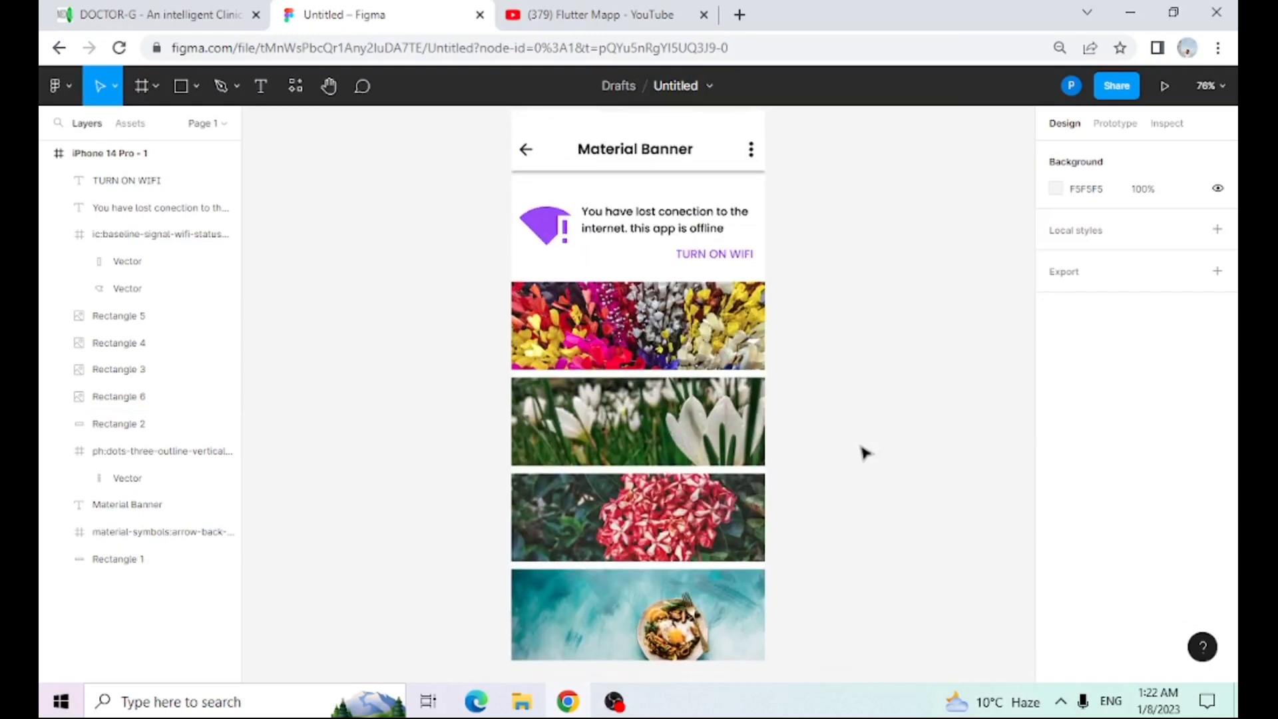
- Preview the Material Banner prototype in full screen, then return to the design file
{"action": "left_click", "coordinate": [1164, 85]}
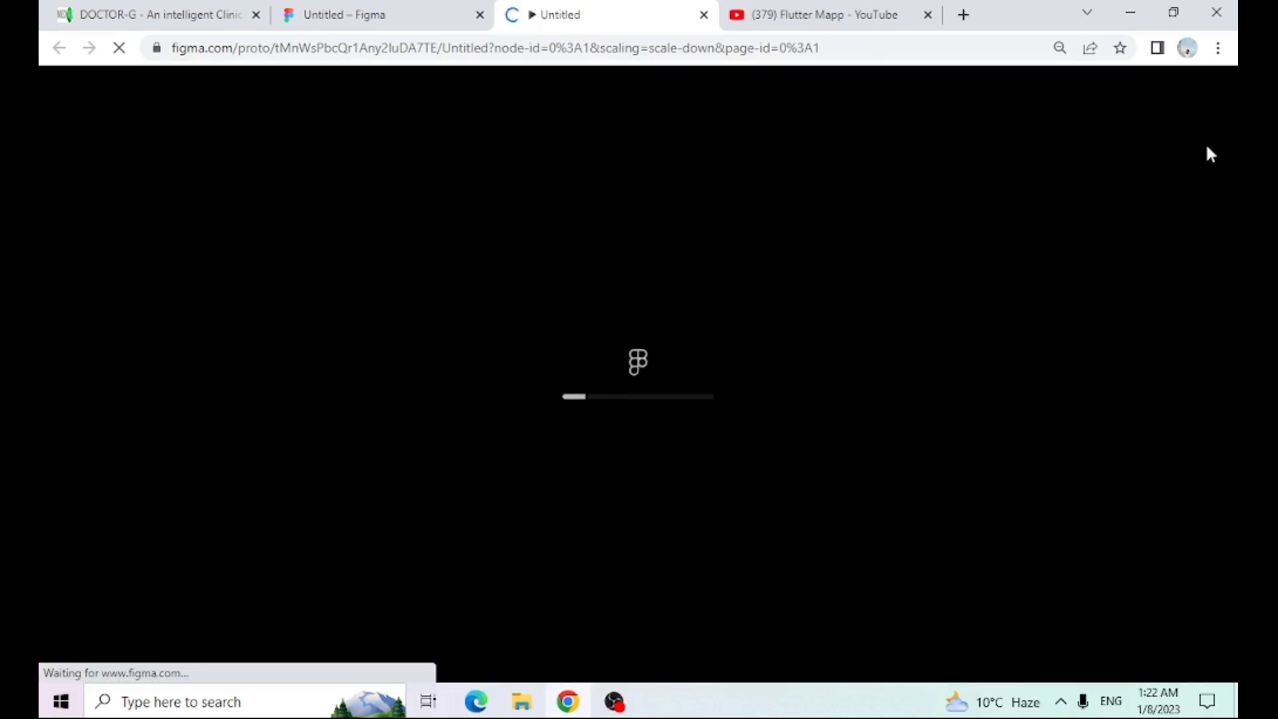
{"action": "left_click", "coordinate": [1222, 50]}
{"action": "left_click", "coordinate": [1204, 221]}
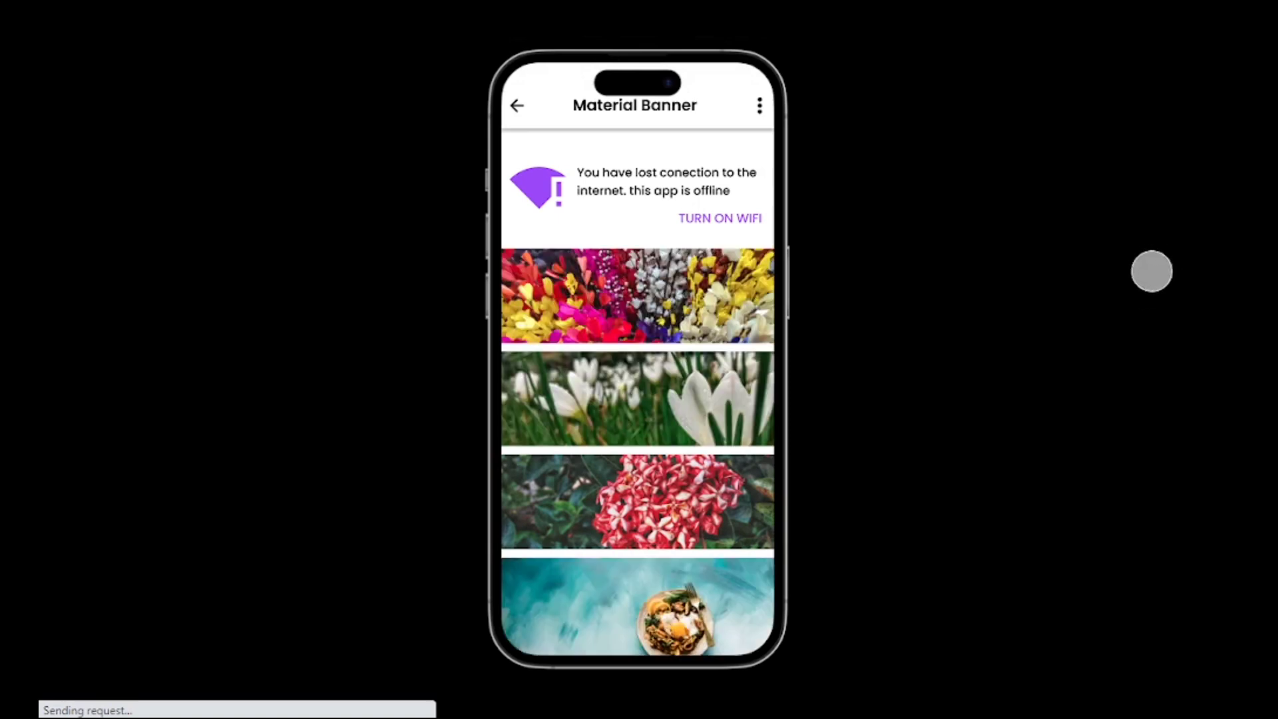
{"action": "mouse_move", "coordinate": [591, 5]}
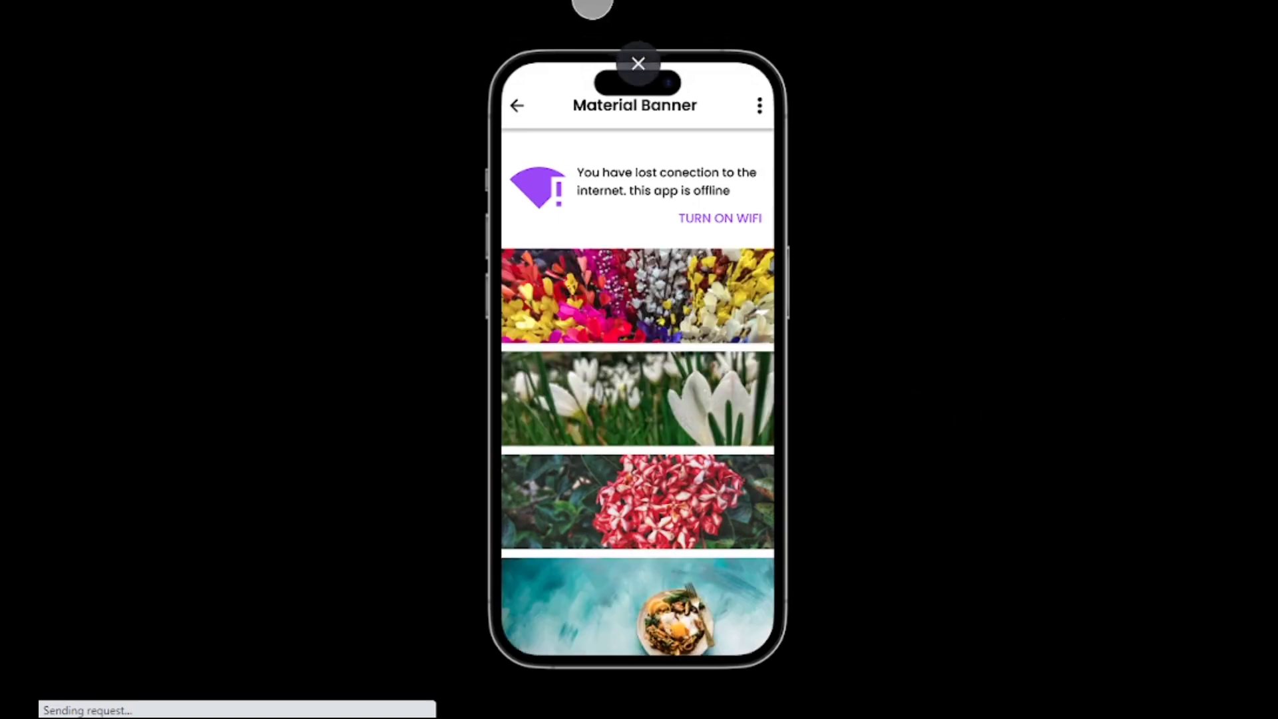
{"action": "left_click", "coordinate": [638, 65]}
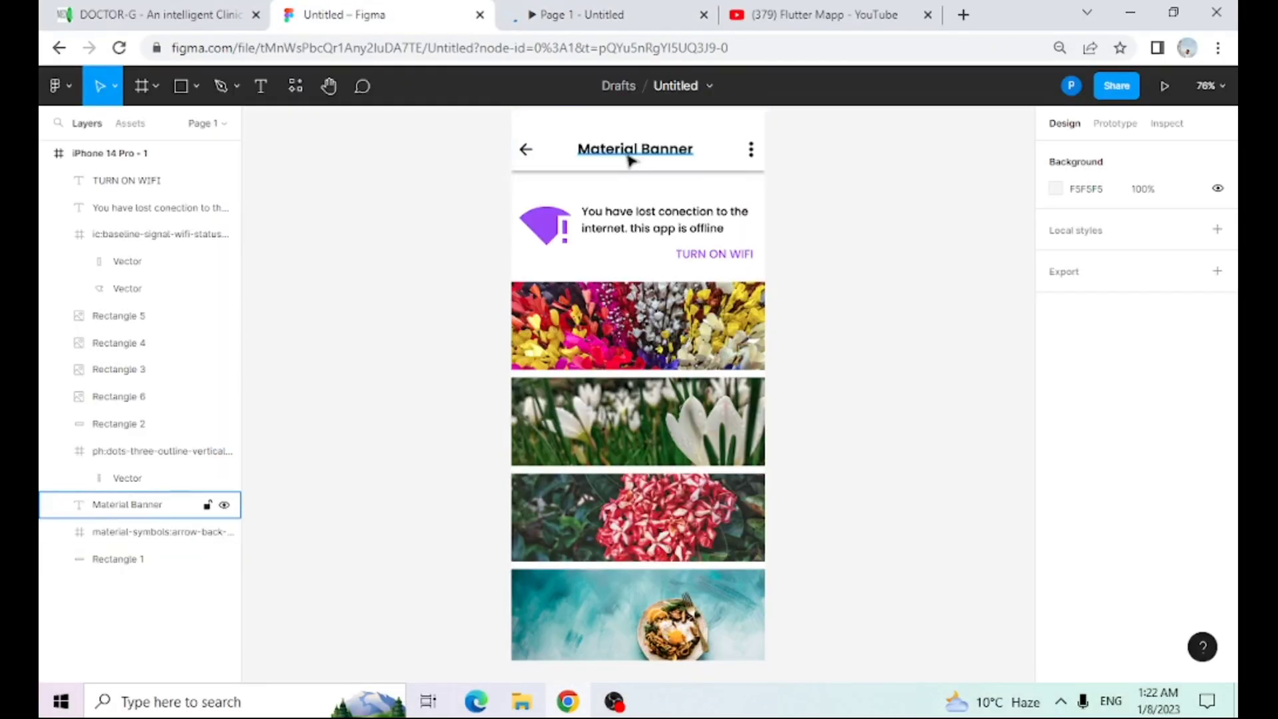
- Move the Material Banner title slightly down and right in the header to X 110, Y 52, checking its placement in the prototype preview
{"action": "left_click_drag", "start_coordinate": [661, 148], "coordinate": [661, 155]}
{"action": "left_click_drag", "start_coordinate": [821, 198], "coordinate": [817, 197]}
{"action": "left_click", "coordinate": [649, 12]}
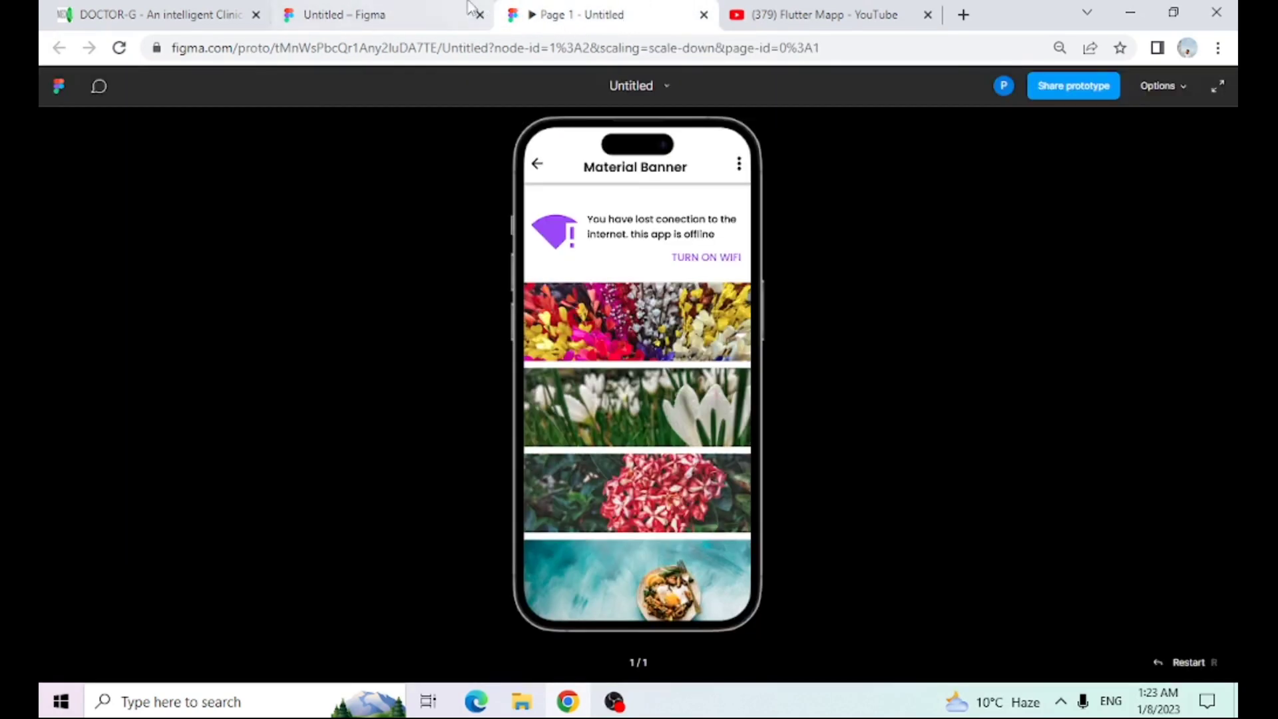
{"action": "left_click", "coordinate": [421, 8]}
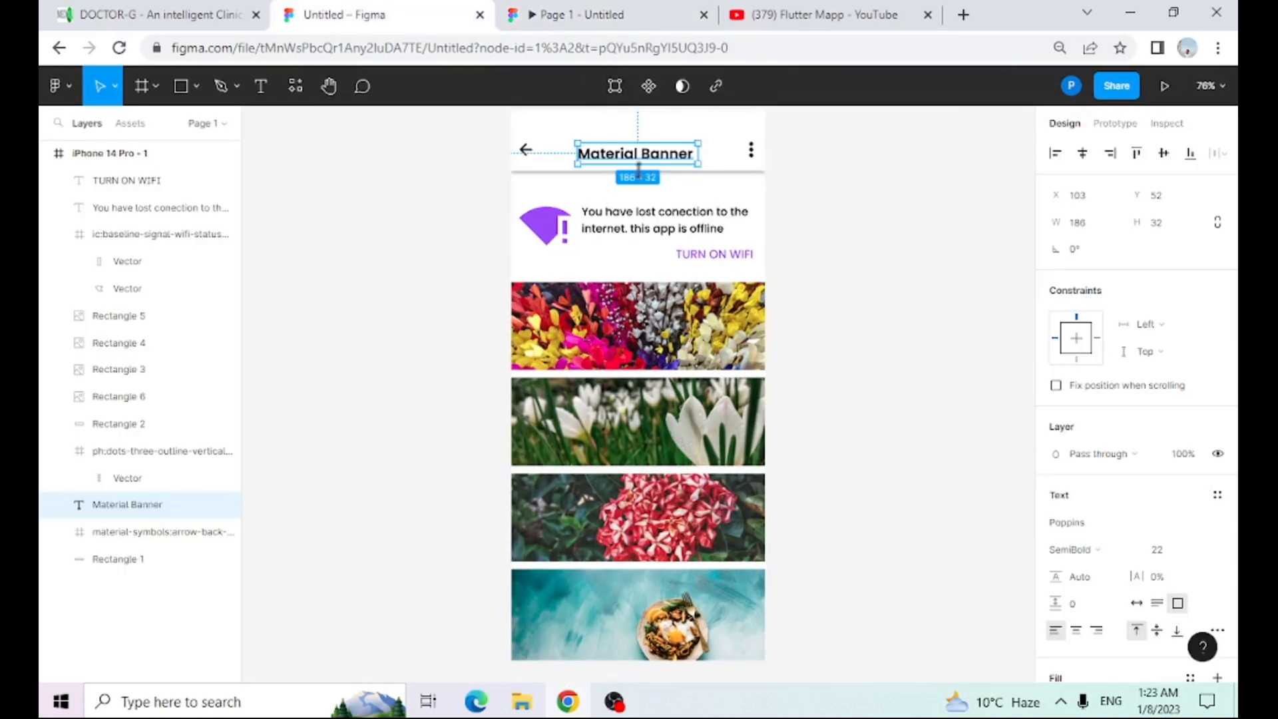
{"action": "left_click", "coordinate": [591, 10]}
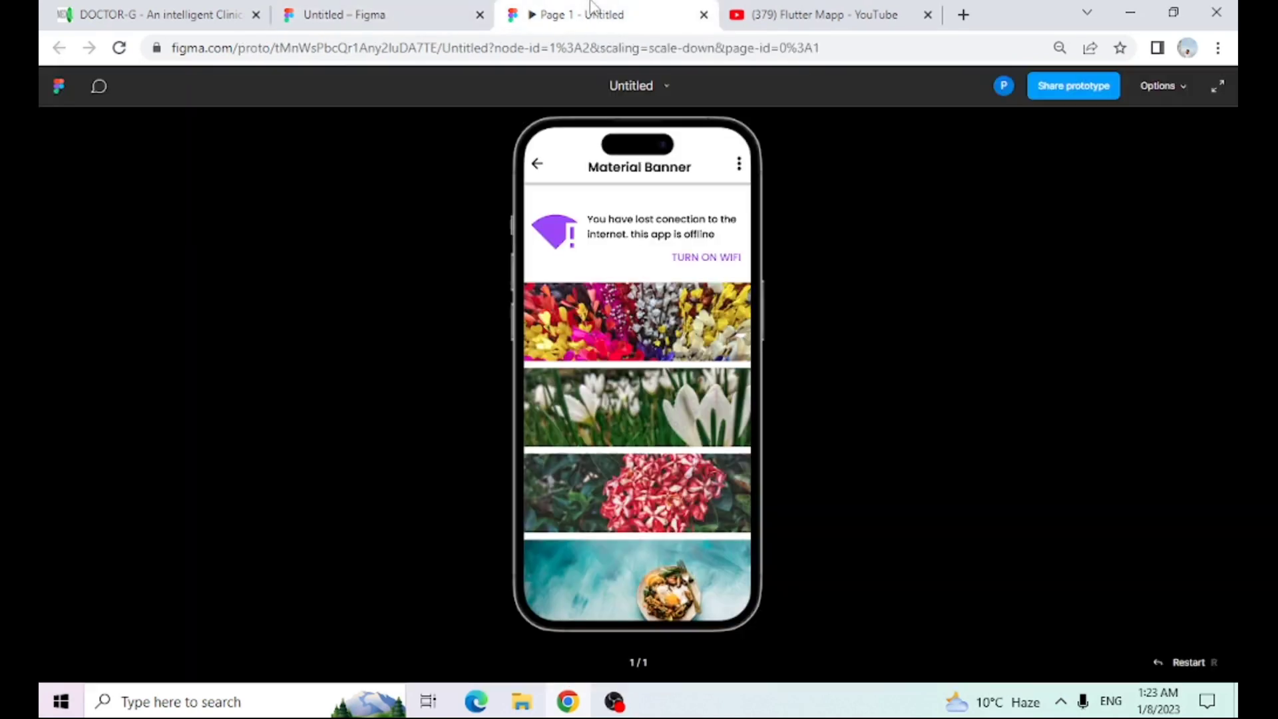
{"action": "left_click", "coordinate": [373, 14]}
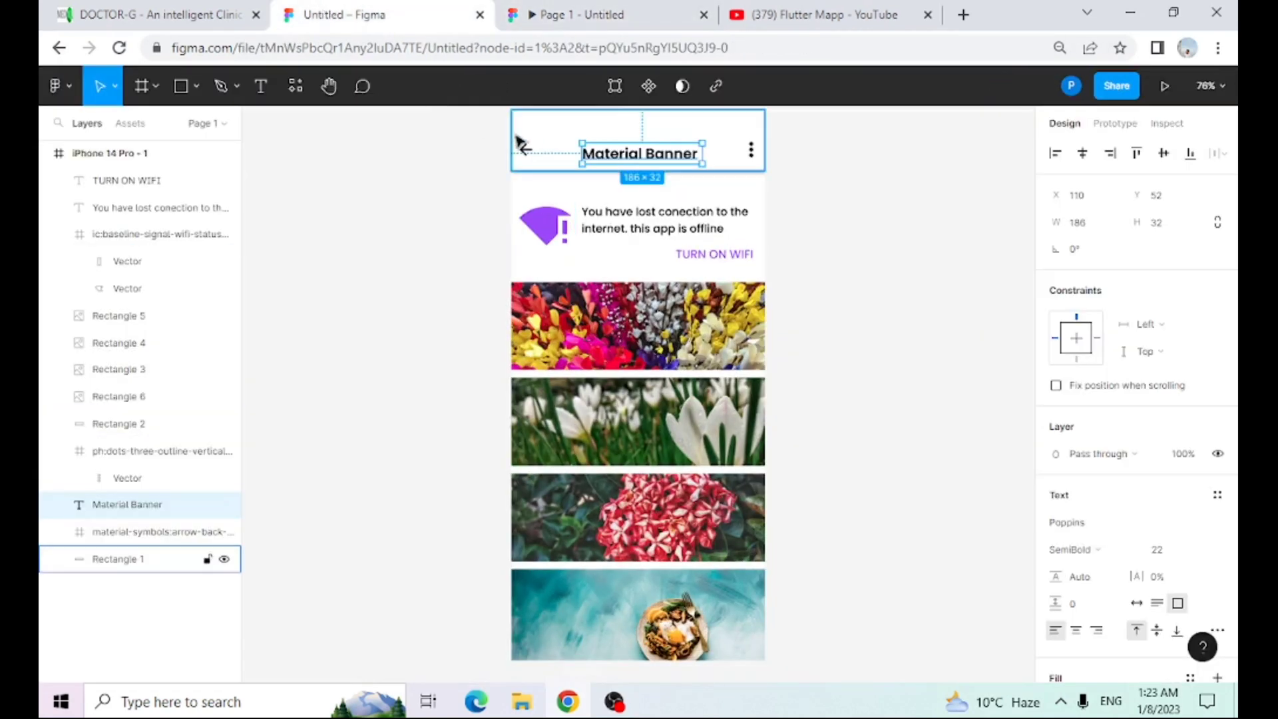
- Lower the back arrow to Y 54 and shift the three-dots icon slightly down to line both up with the header title
{"action": "left_click", "coordinate": [526, 155]}
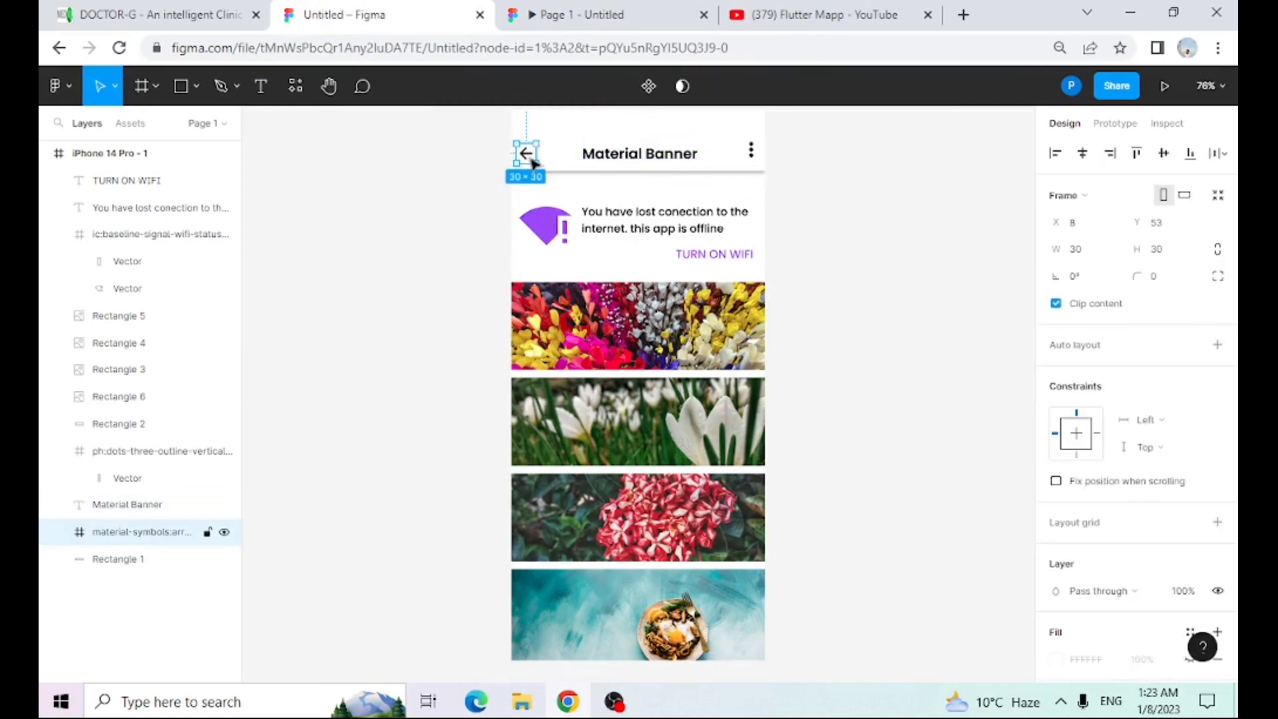
{"action": "left_click", "coordinate": [754, 157]}
{"action": "left_click", "coordinate": [594, 25]}
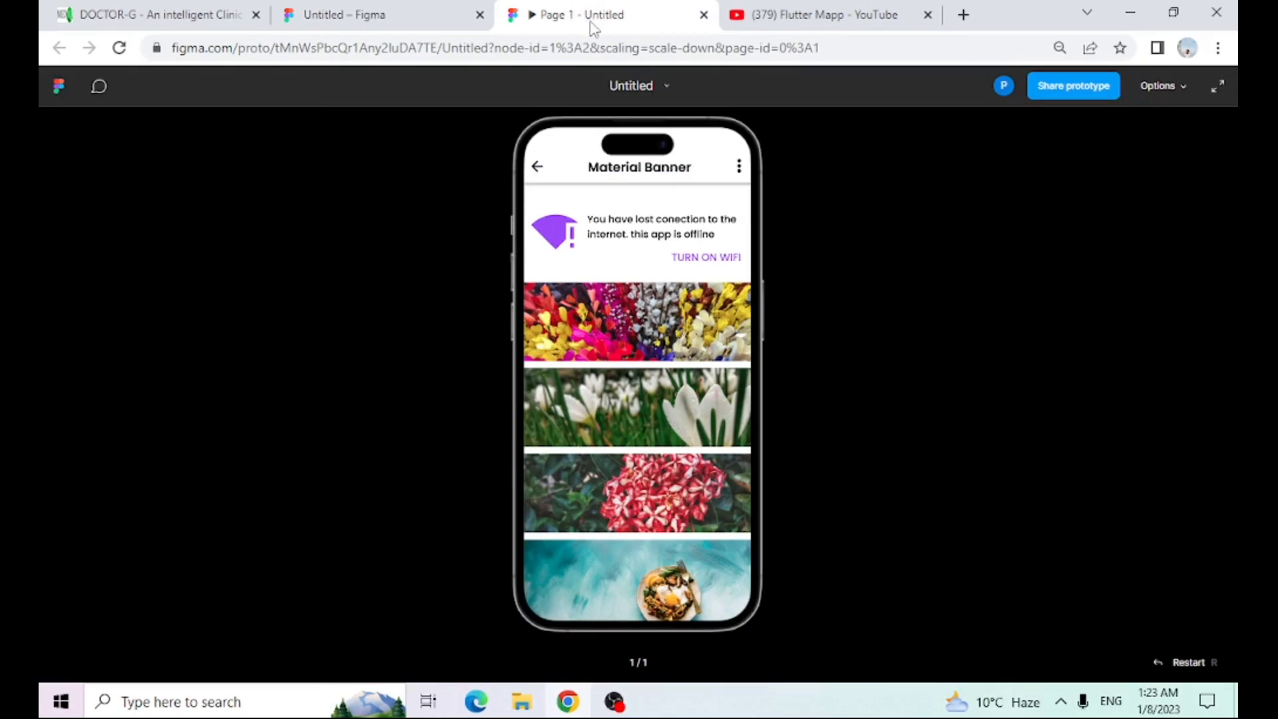
{"action": "left_click", "coordinate": [373, 14]}
{"action": "left_click", "coordinate": [525, 153]}
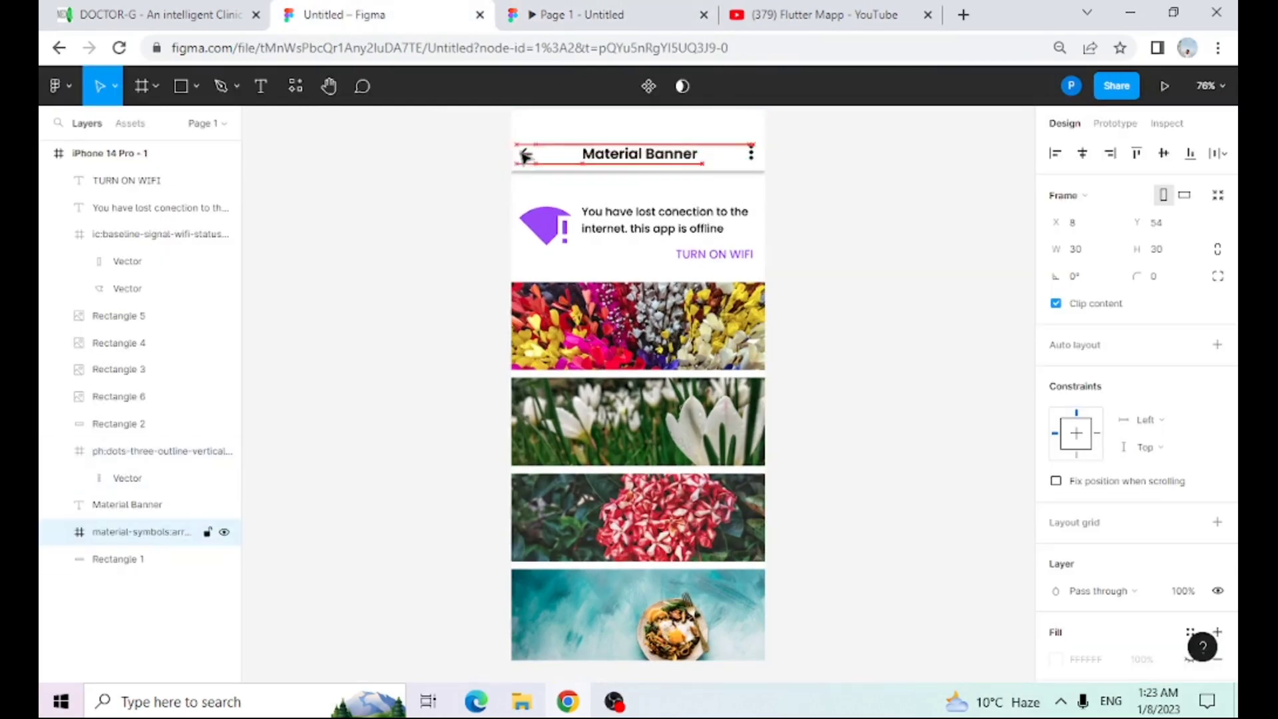
{"action": "left_click", "coordinate": [778, 199]}
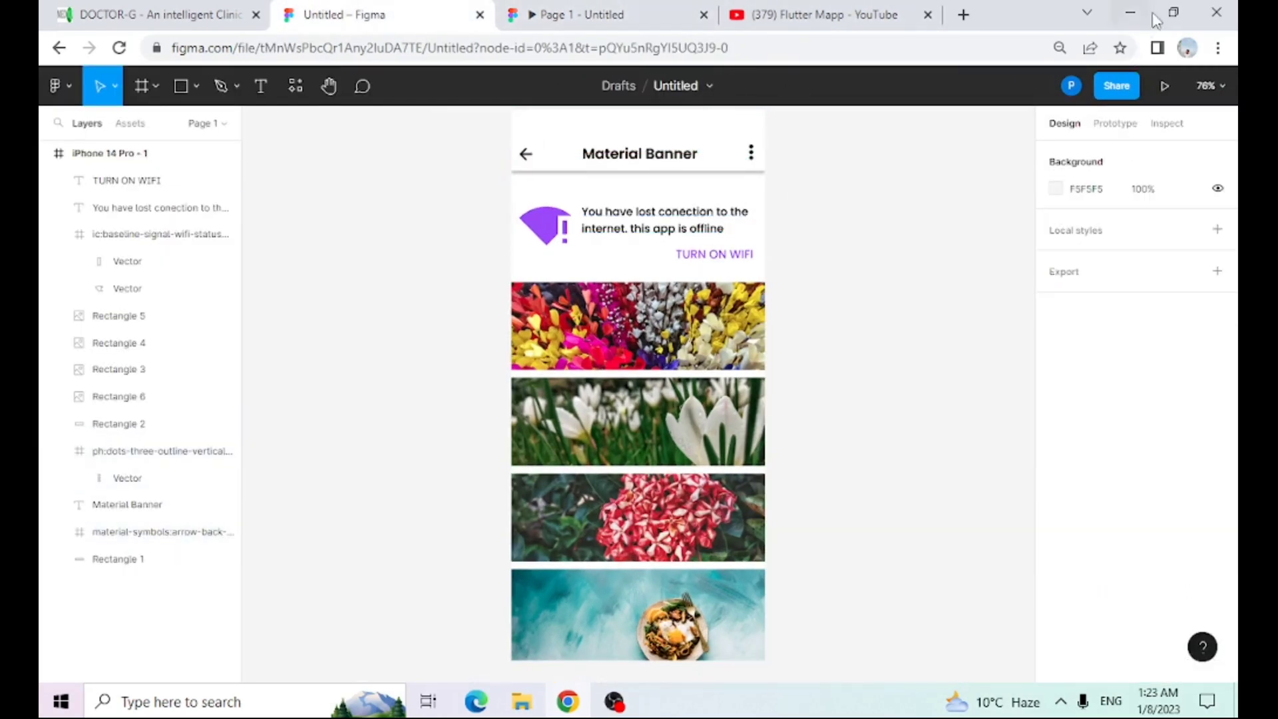
- Show the adjusted Material Banner prototype in full screen
{"action": "left_click", "coordinate": [602, 16]}
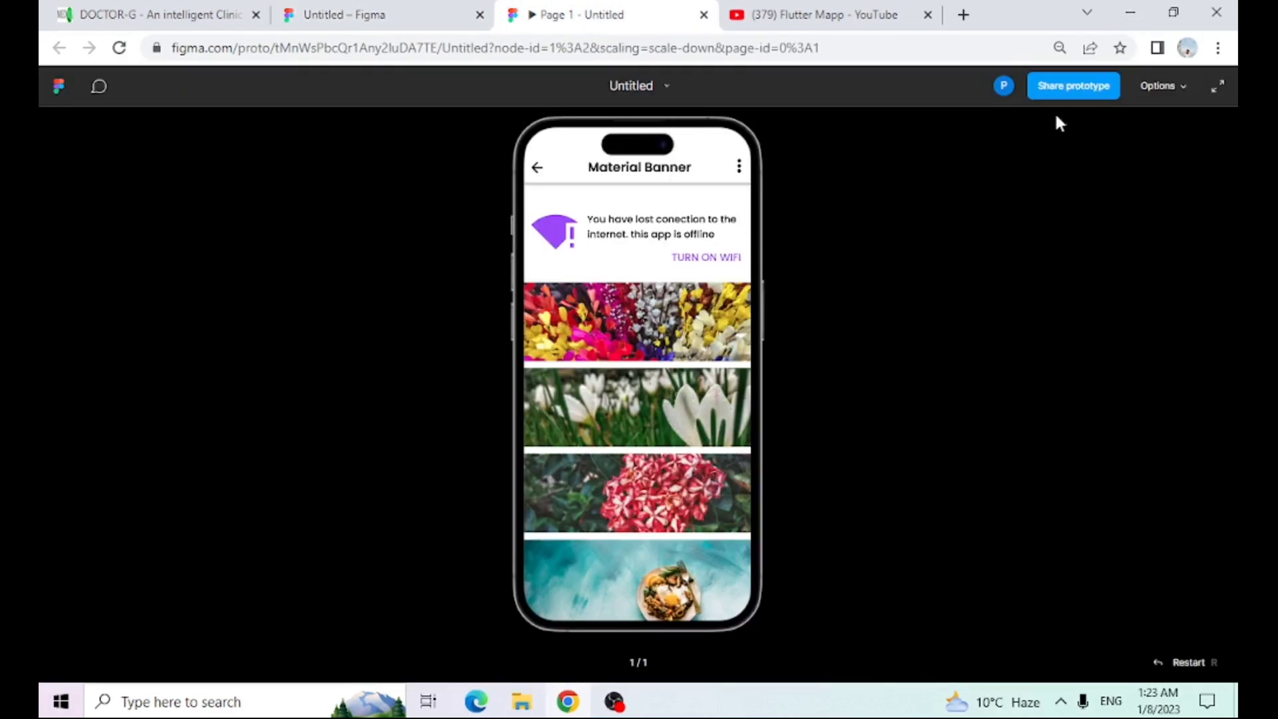
{"action": "left_click", "coordinate": [1217, 48]}
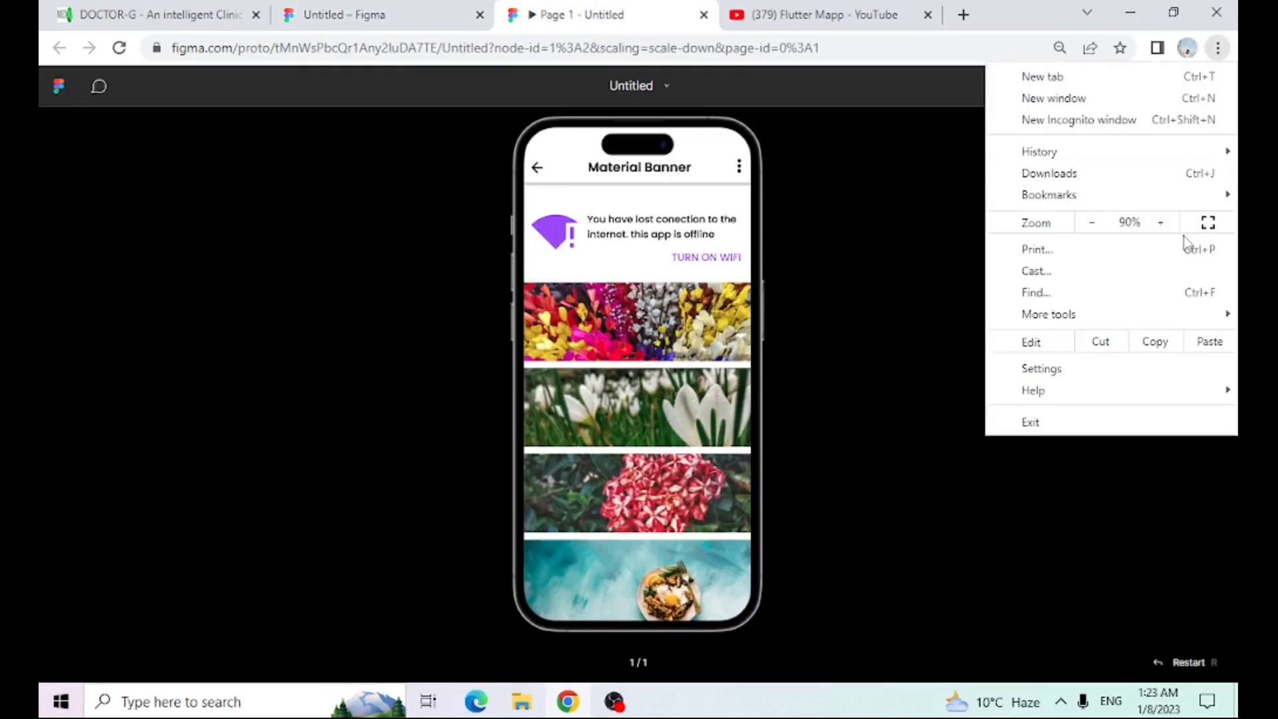
{"action": "left_click", "coordinate": [1204, 221]}
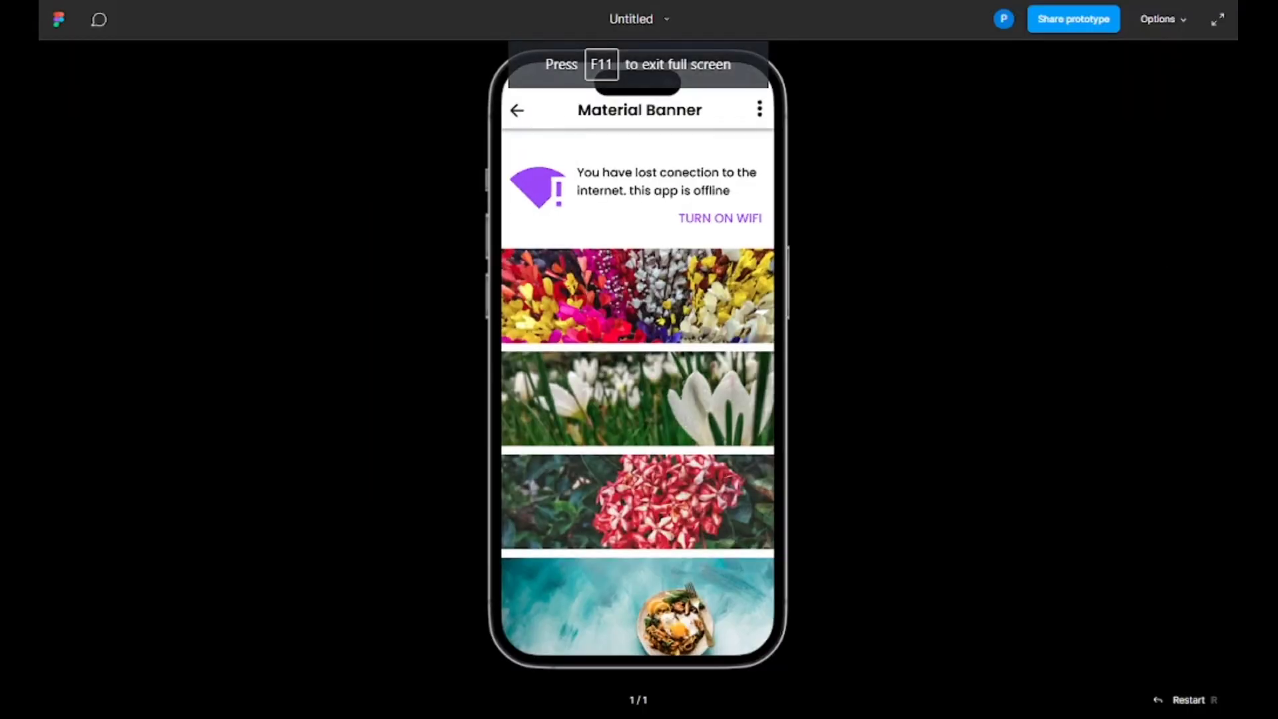